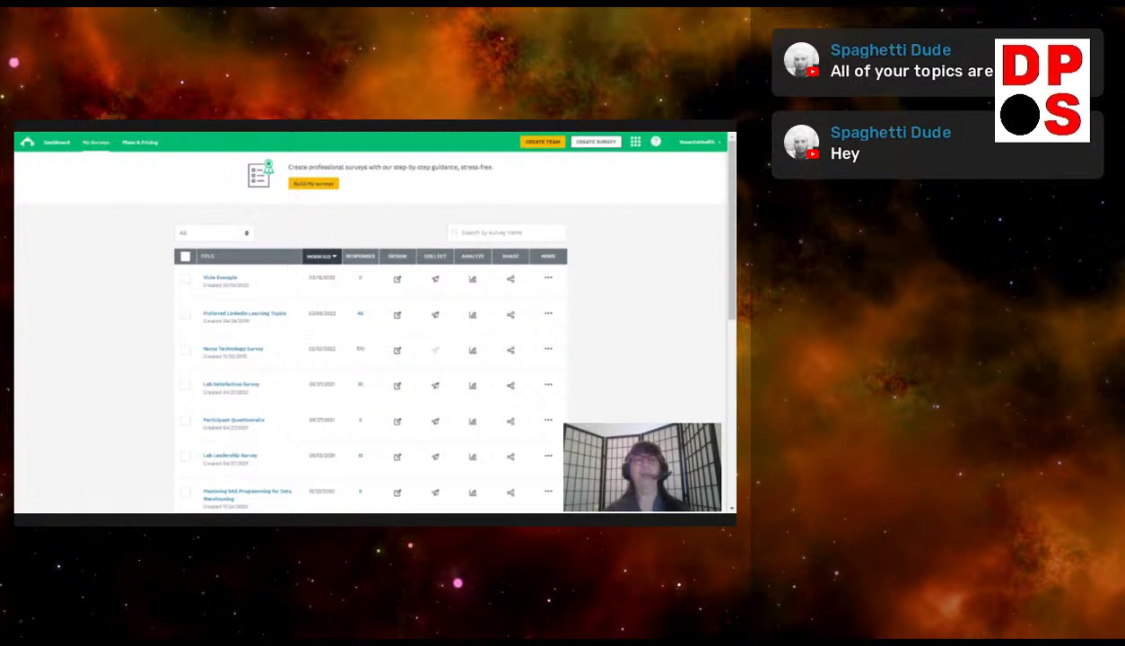
# Start a new survey from scratch and name it "Livestream Topics Learner Preference Survey"
pyautogui.hotkey('ctrl', '+')
pyautogui.hotkey('ctrl', '+')
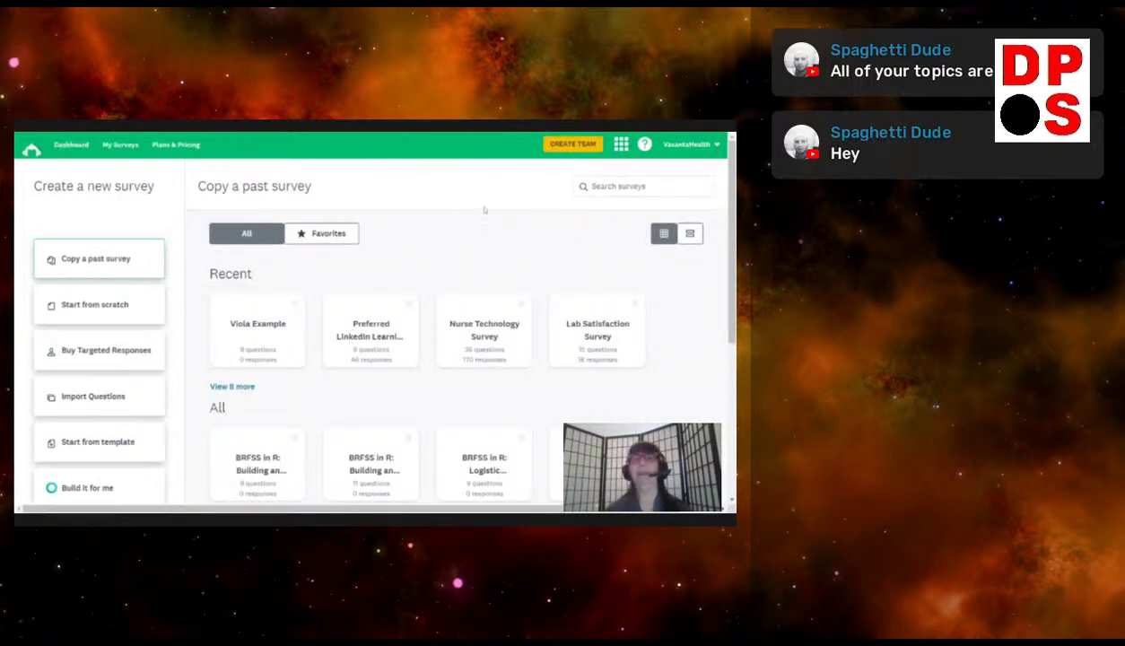
pyautogui.scroll(-3, 489, 237)
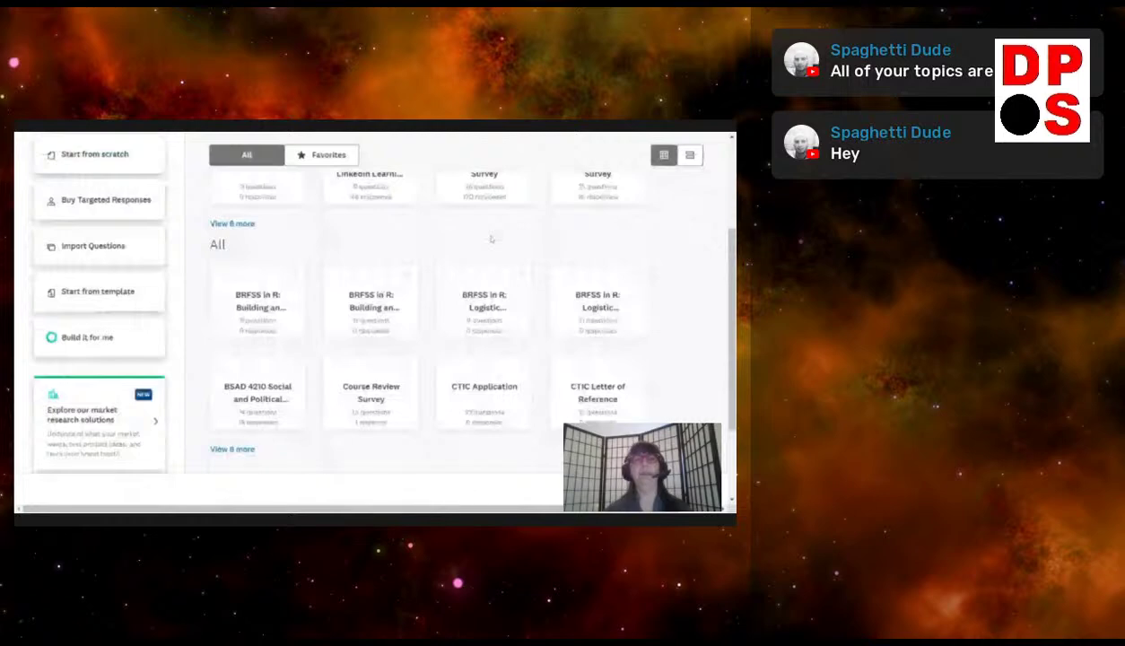
pyautogui.scroll(3, 491, 238)
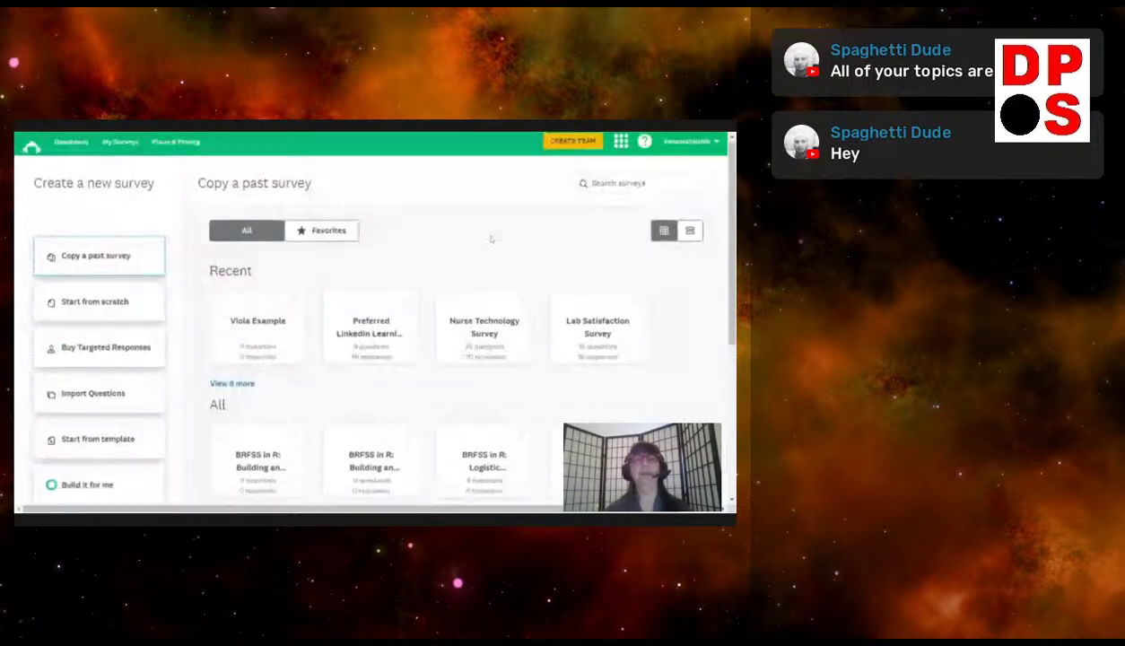
pyautogui.click(67, 306)
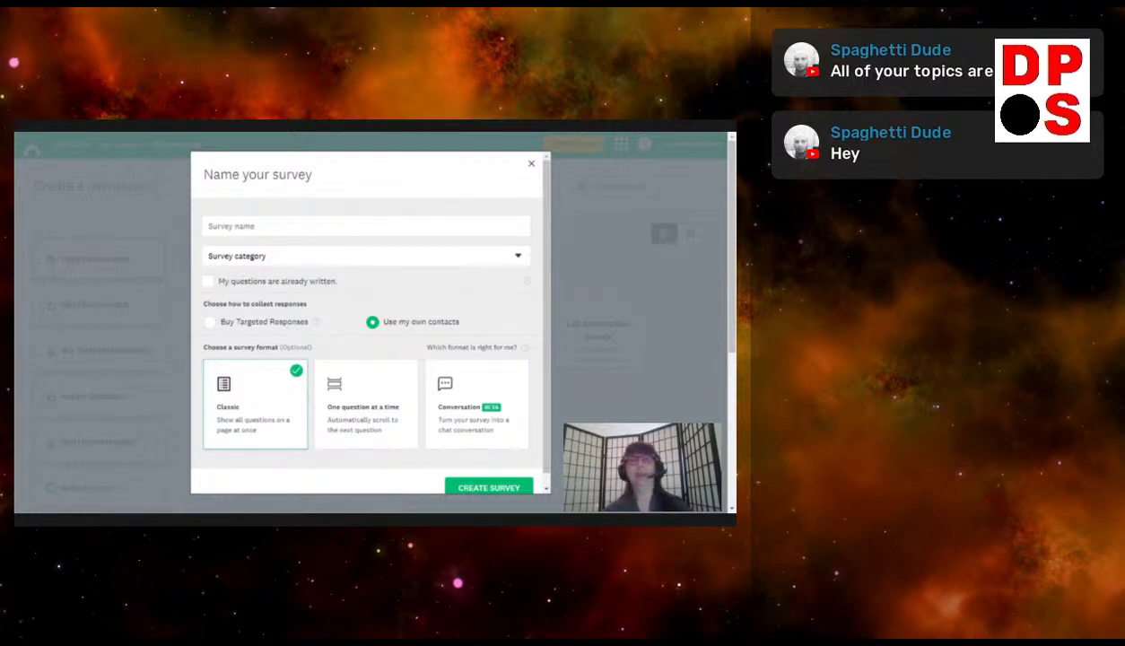
pyautogui.click(271, 224)
pyautogui.write('Livestream Toipc')
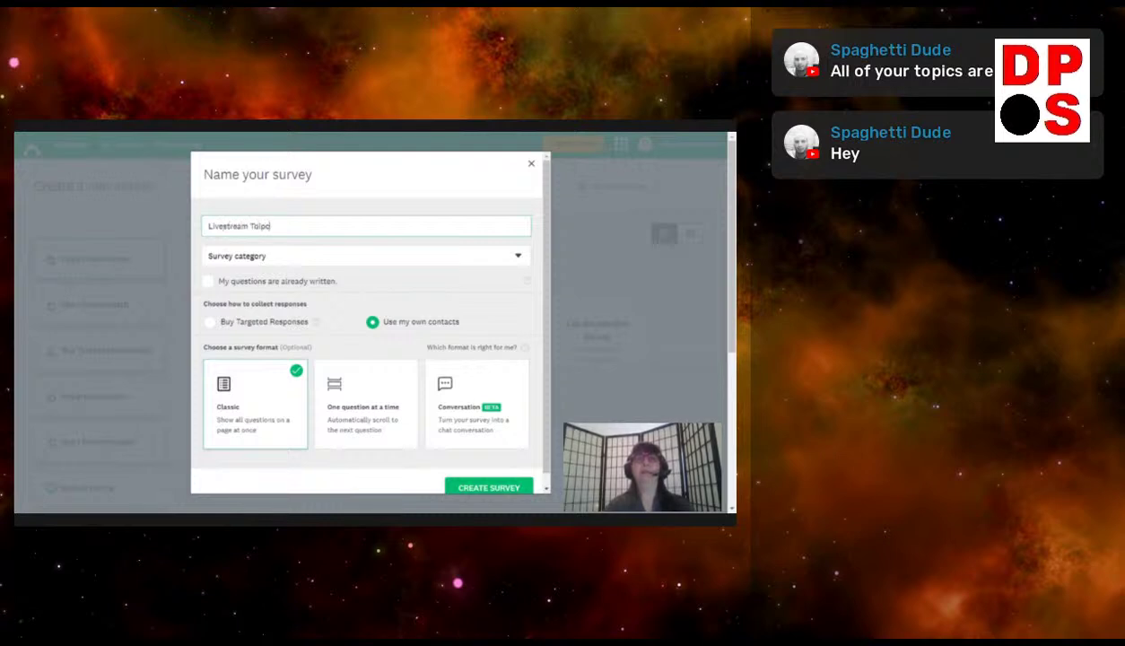
pyautogui.press('BackSpace')
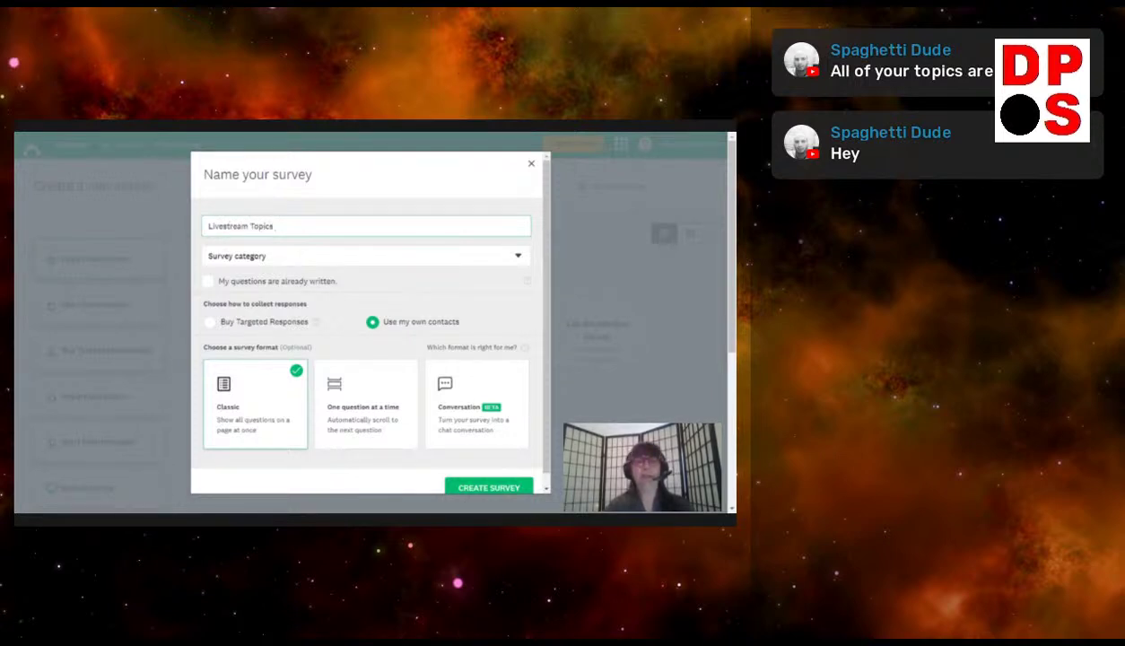
pyautogui.write('Learner Preference Survey')
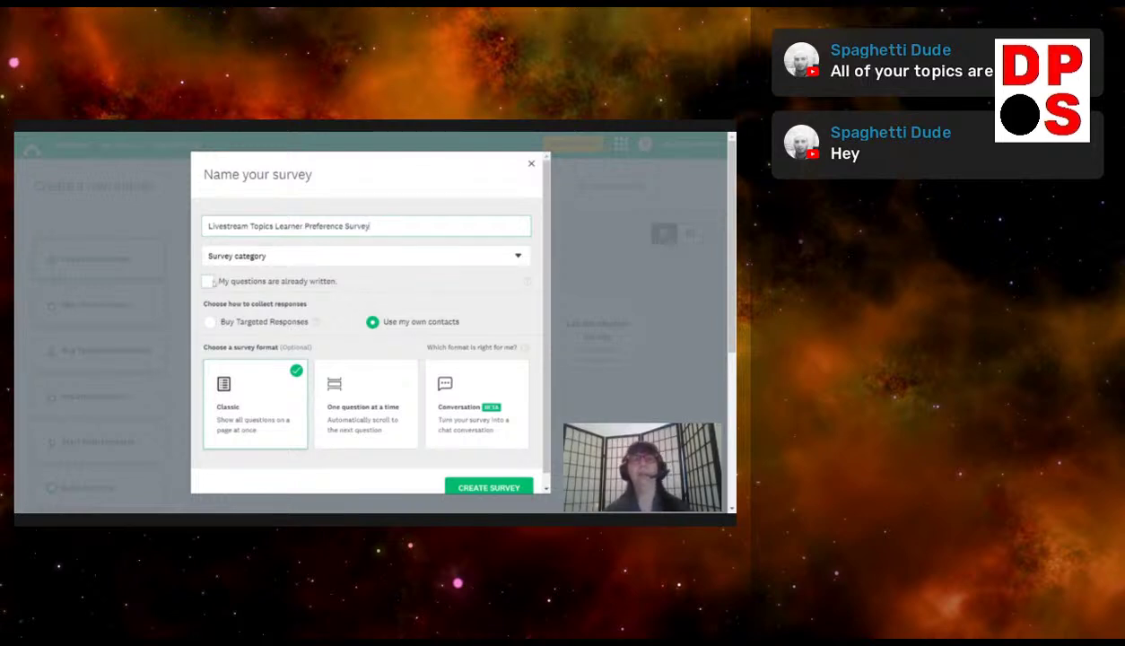
# Mark the questions as already written, create the survey in Classic format, and dismiss the question import
pyautogui.click(211, 281)
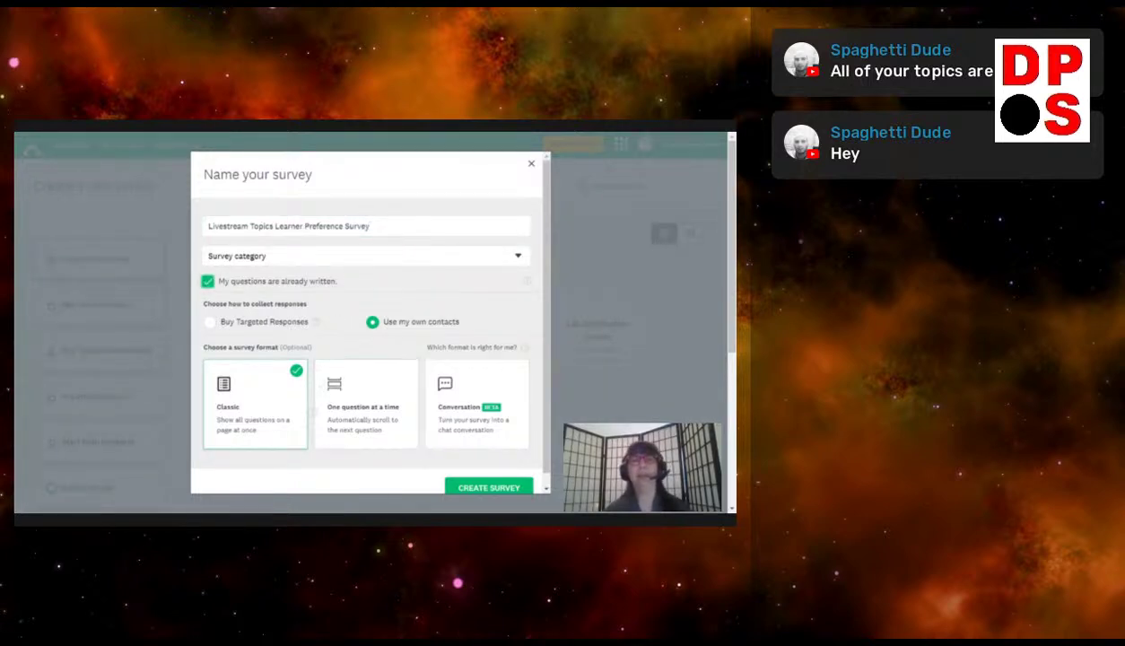
pyautogui.scroll(-1, 405, 376)
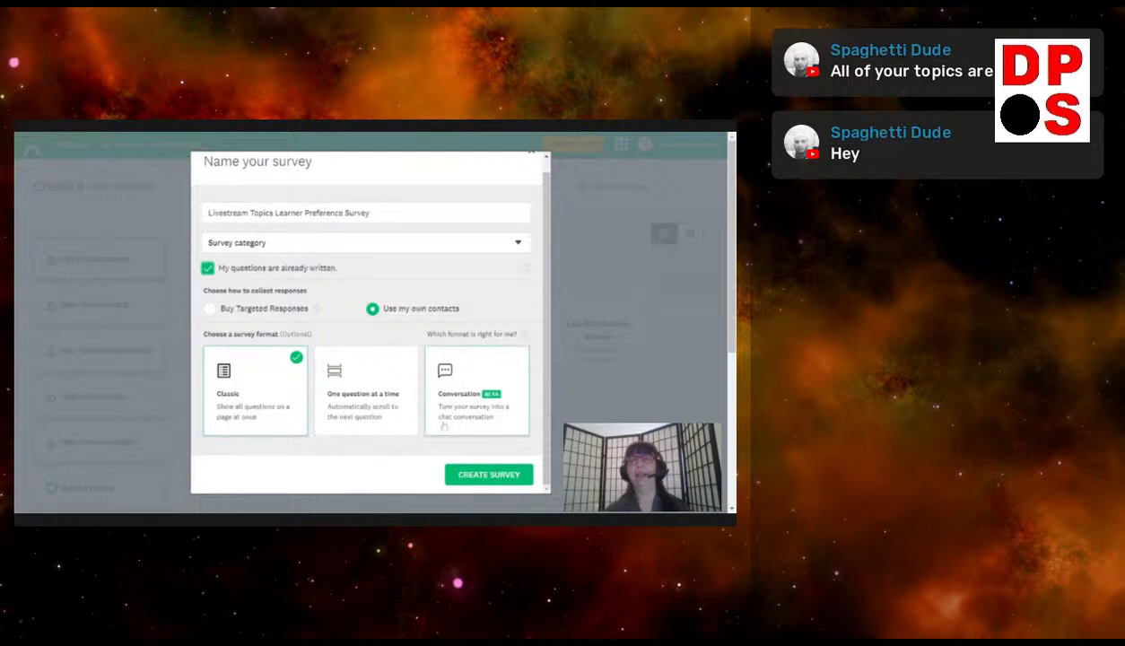
pyautogui.click(472, 482)
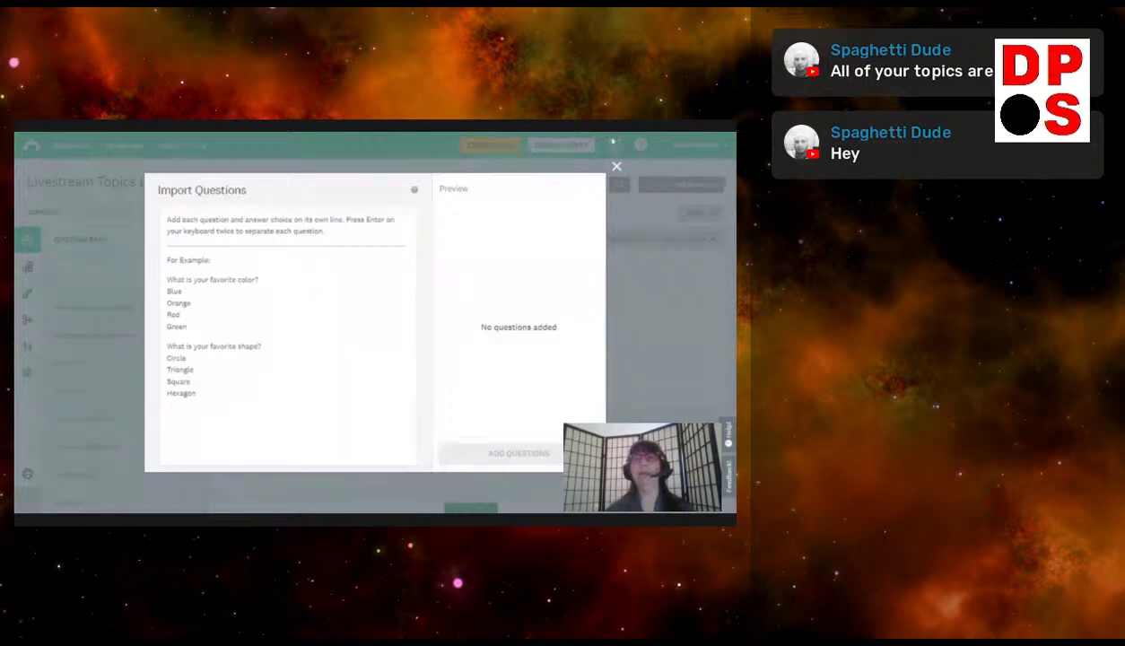
pyautogui.click(616, 167)
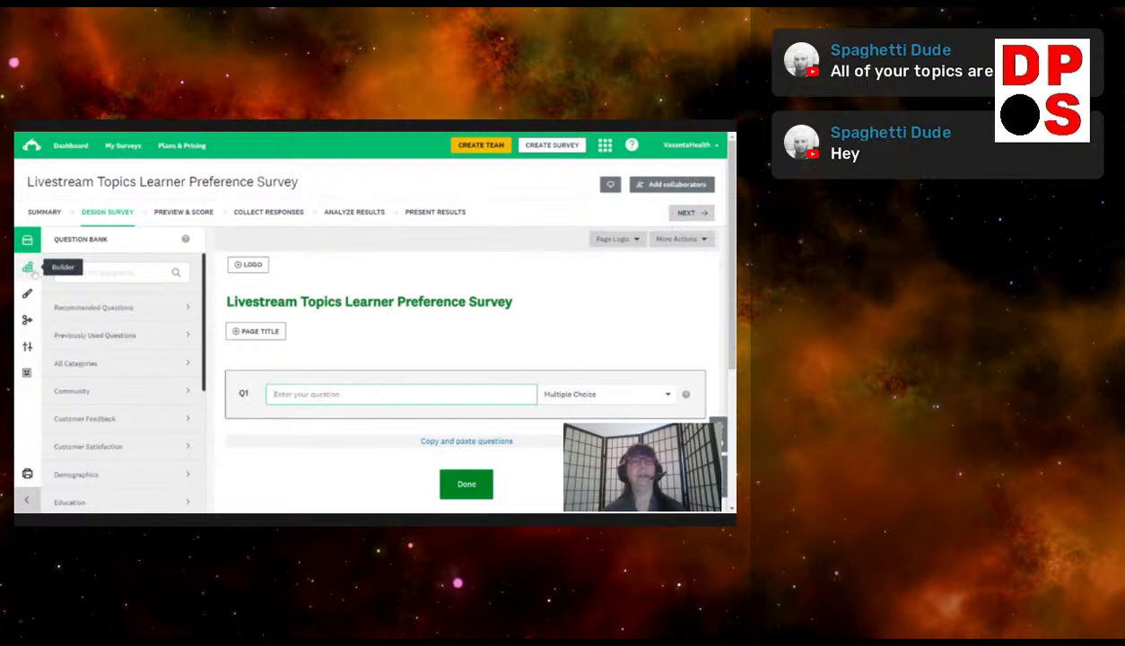
pyautogui.scroll(-1, 484, 257)
pyautogui.scroll(1, 486, 257)
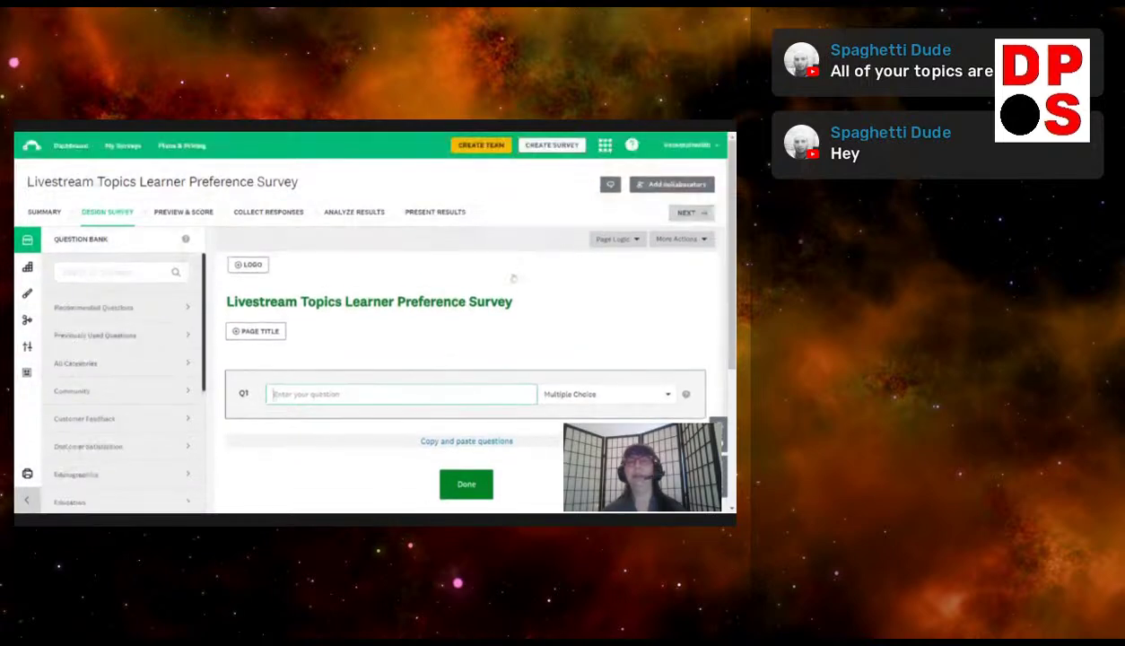
pyautogui.click(27, 269)
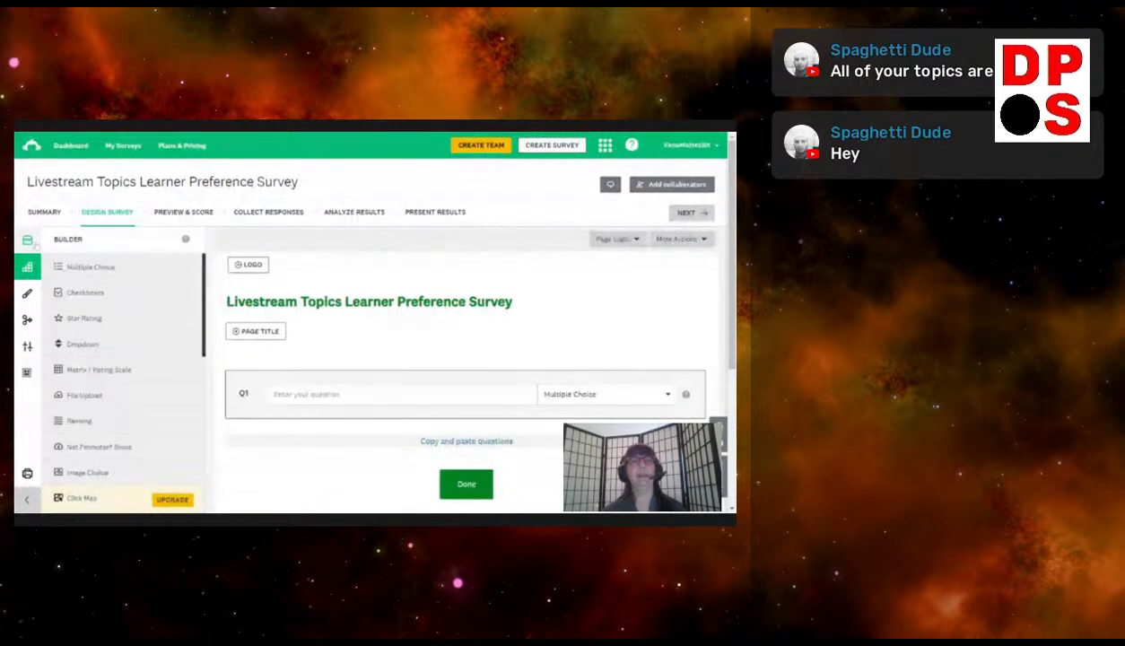
pyautogui.click(33, 243)
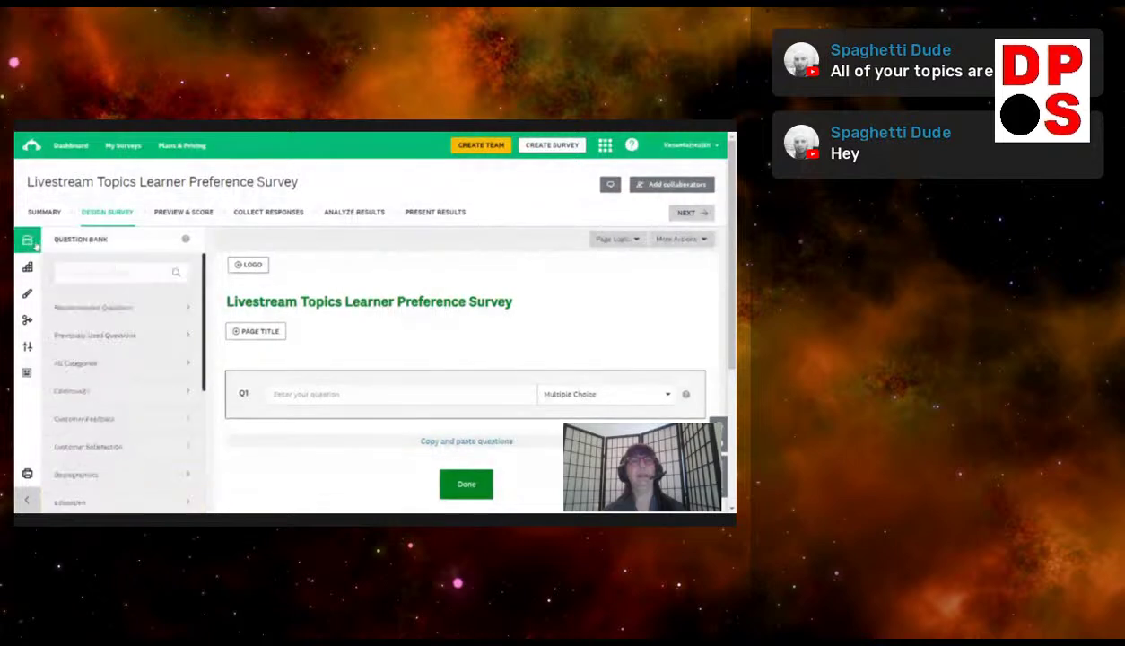
# Try to apply the saved Charcoal (Modified) theme to the survey
pyautogui.click(27, 295)
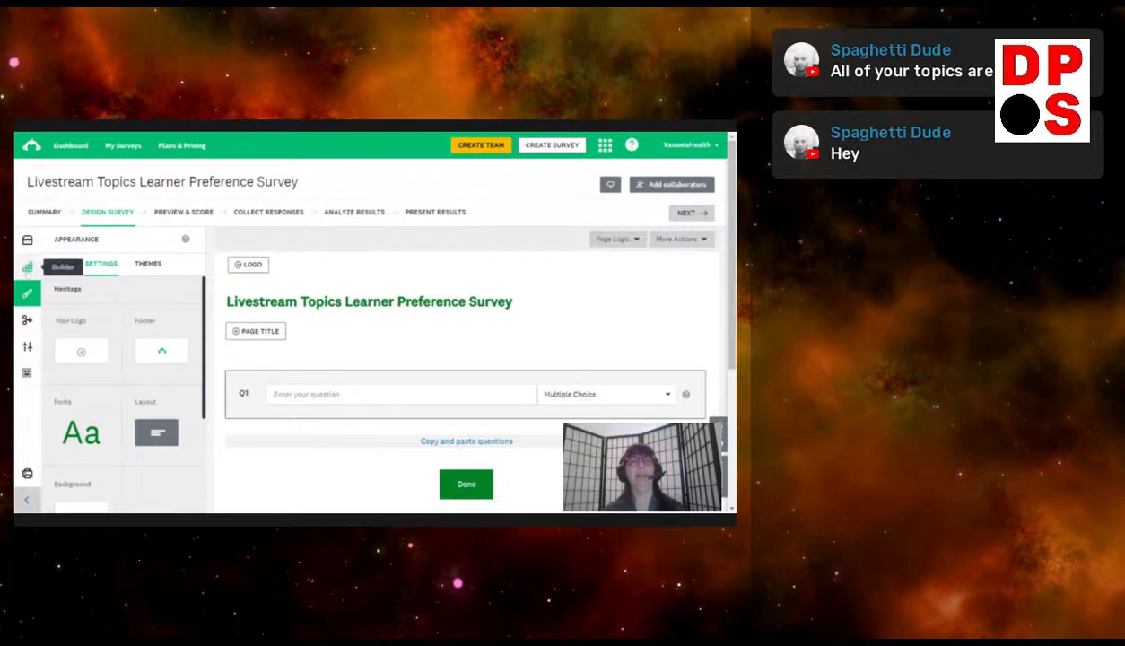
pyautogui.click(143, 265)
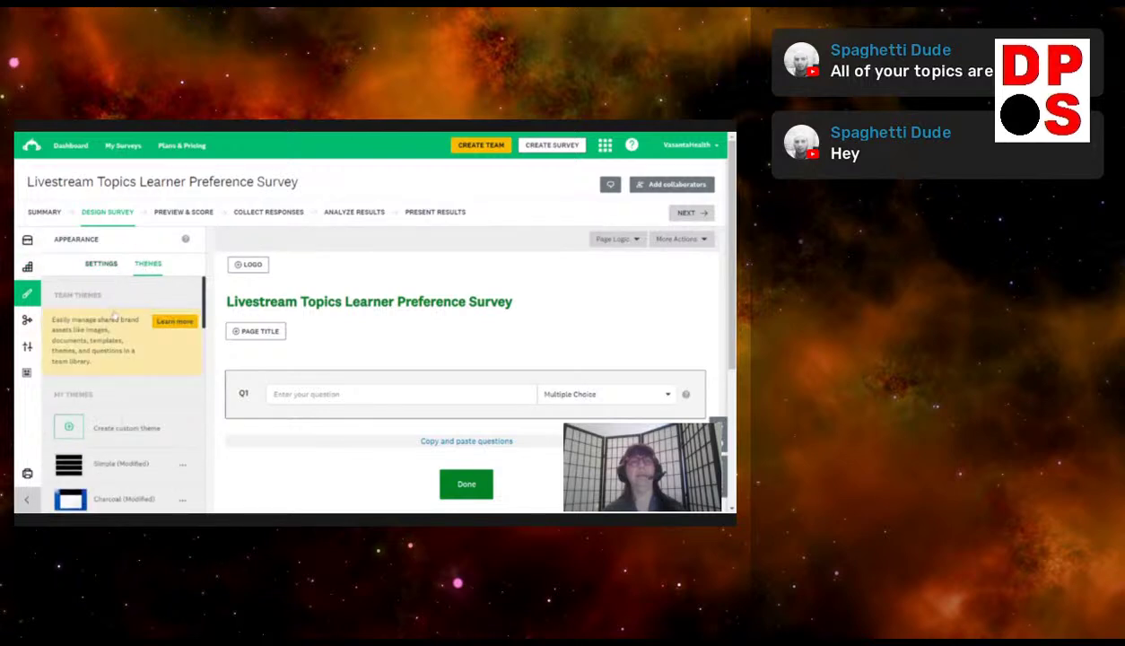
pyautogui.scroll(-5, 118, 269)
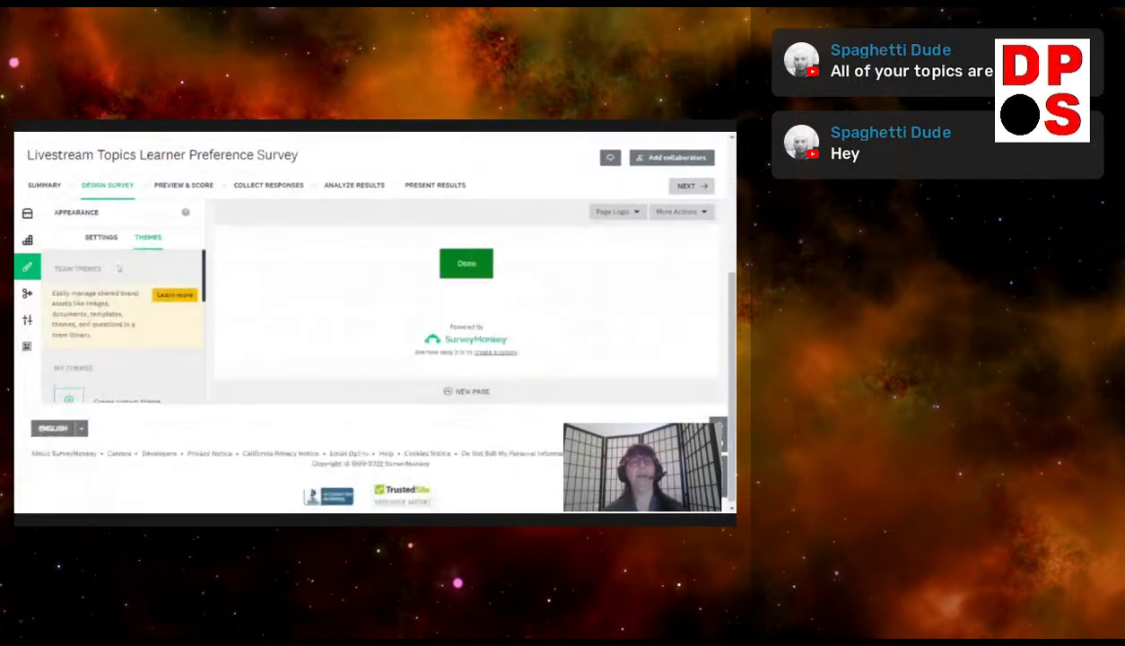
pyautogui.scroll(5, 119, 269)
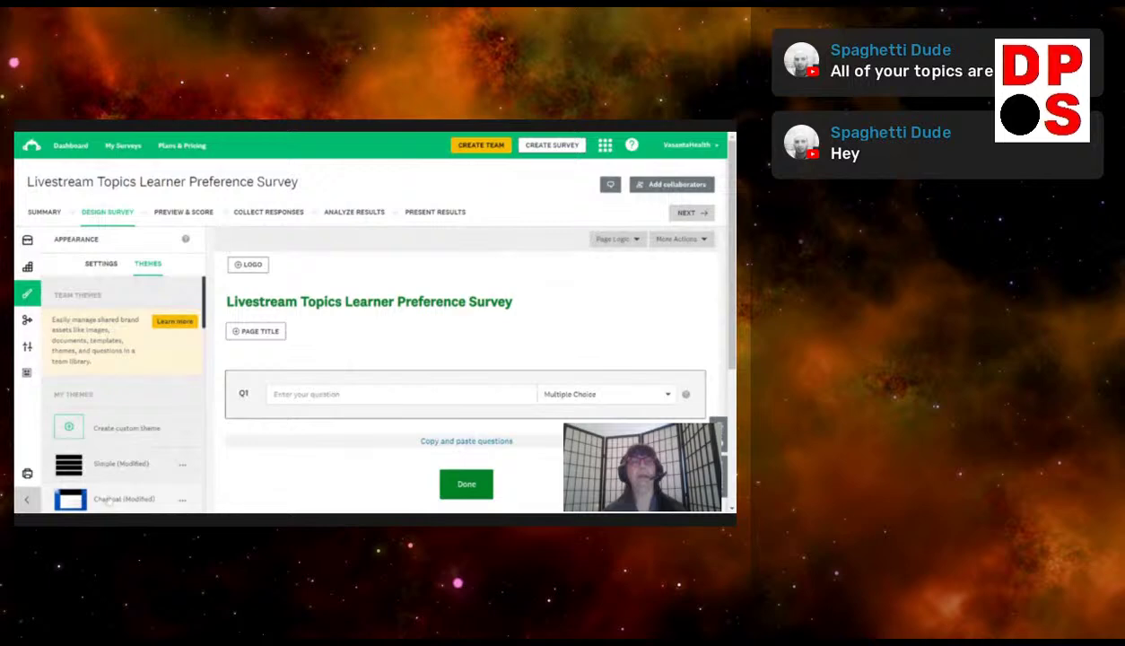
pyautogui.click(106, 501)
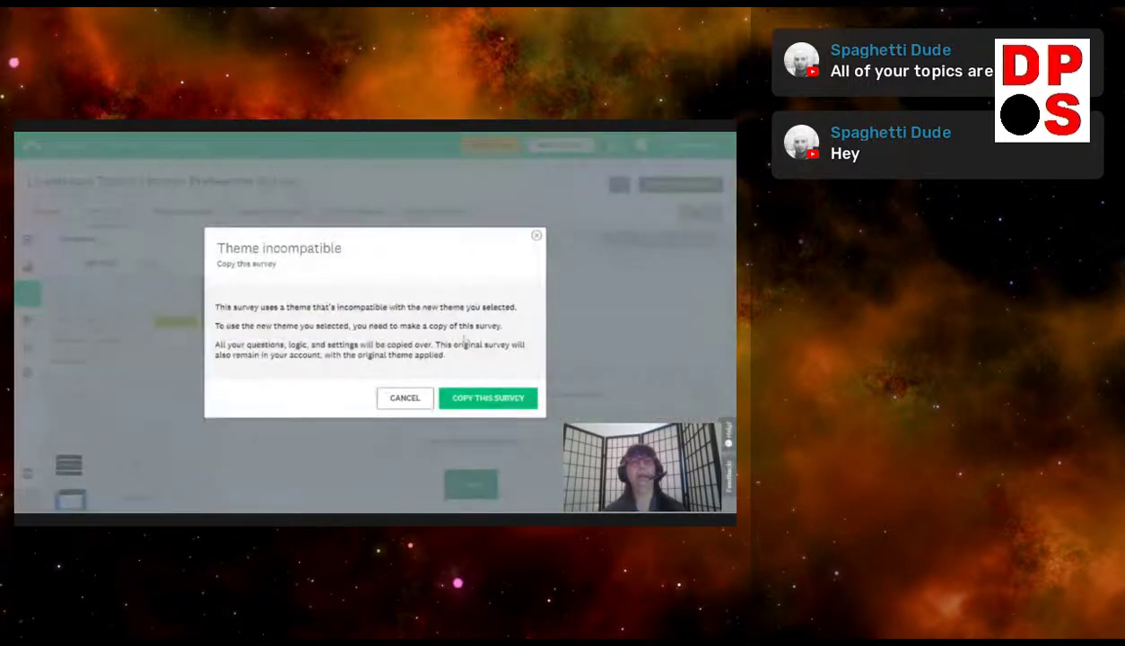
pyautogui.click(404, 396)
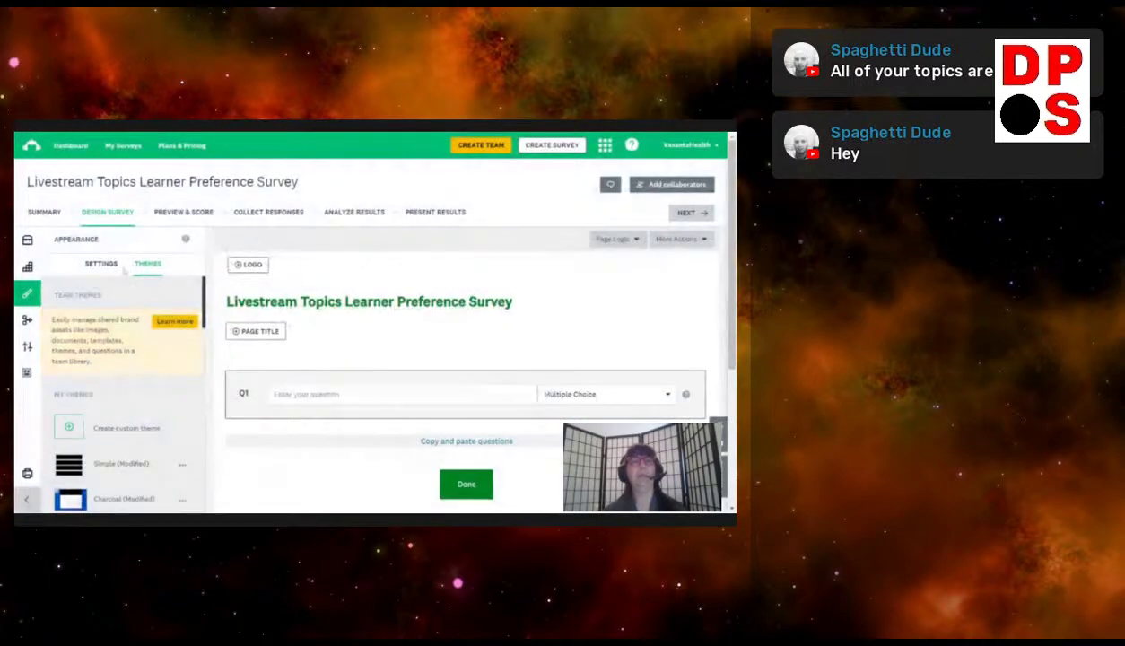
# Change the survey's color scheme to the magenta and gray palette in the appearance settings
pyautogui.click(104, 265)
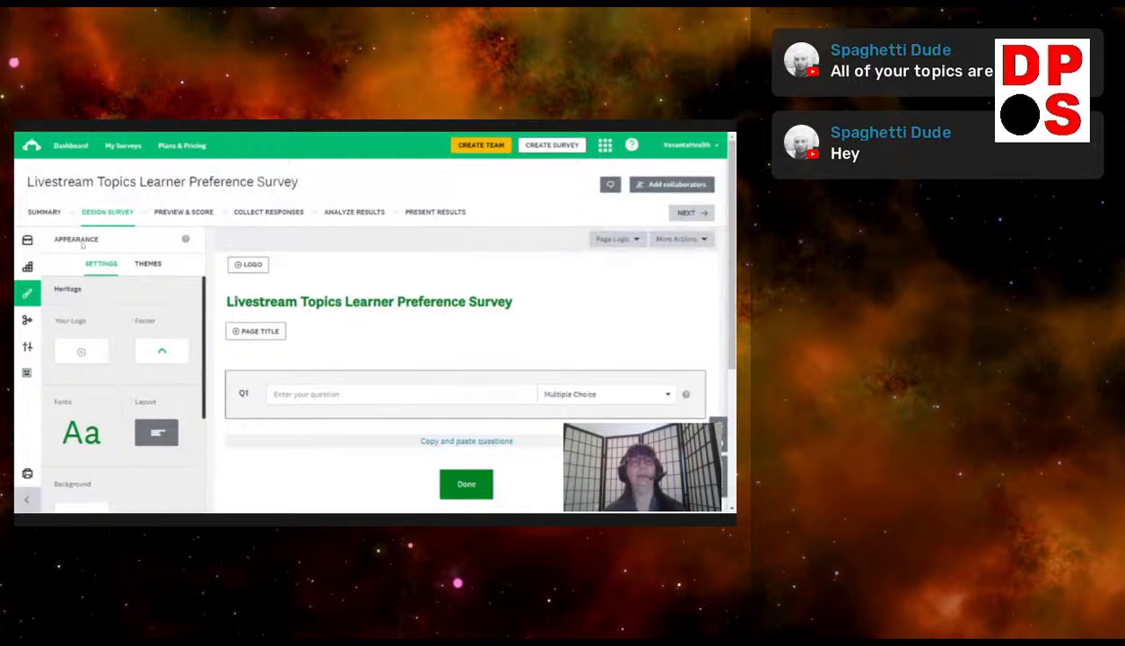
pyautogui.scroll(-5, 106, 296)
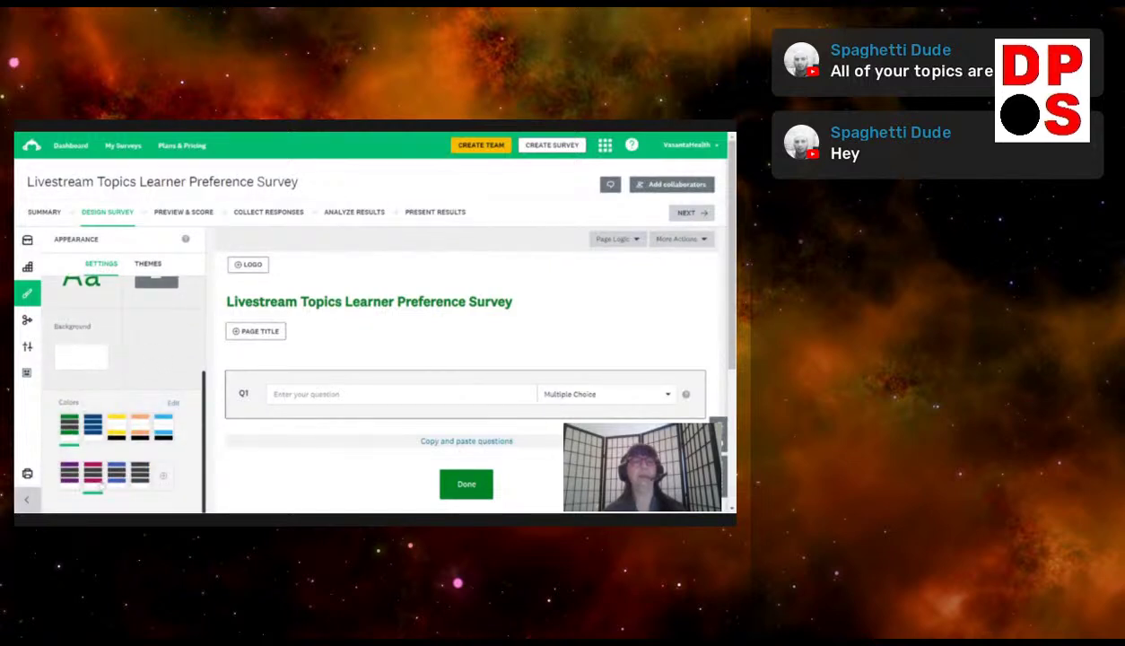
pyautogui.click(90, 475)
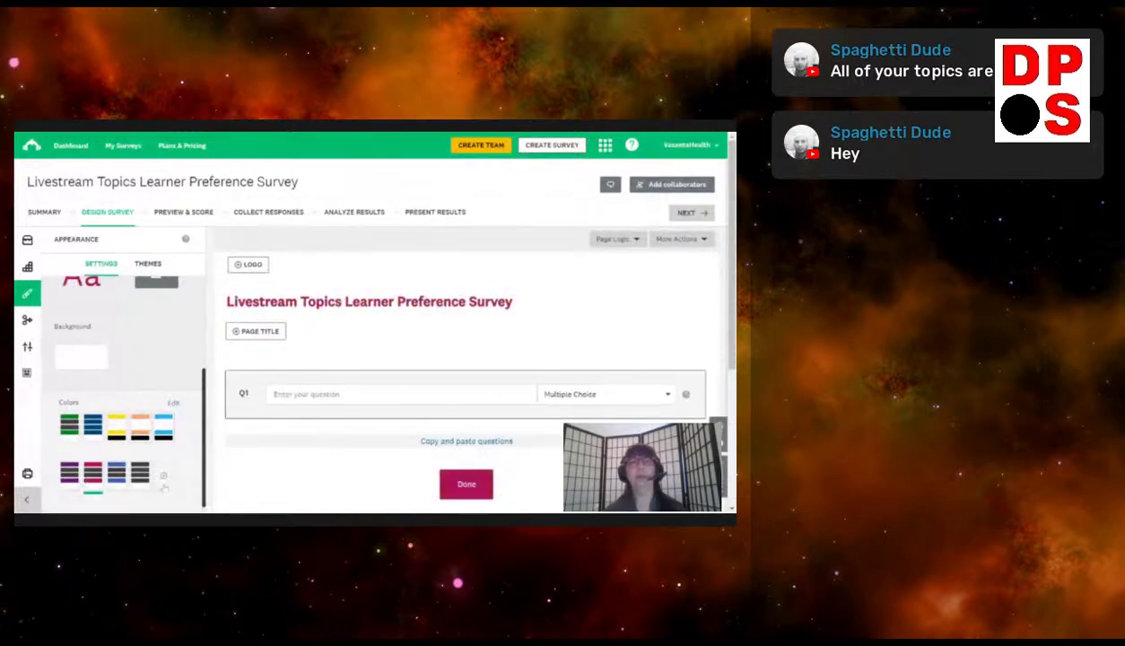
# Apply the standard Stone theme to the survey
pyautogui.scroll(3, 115, 414)
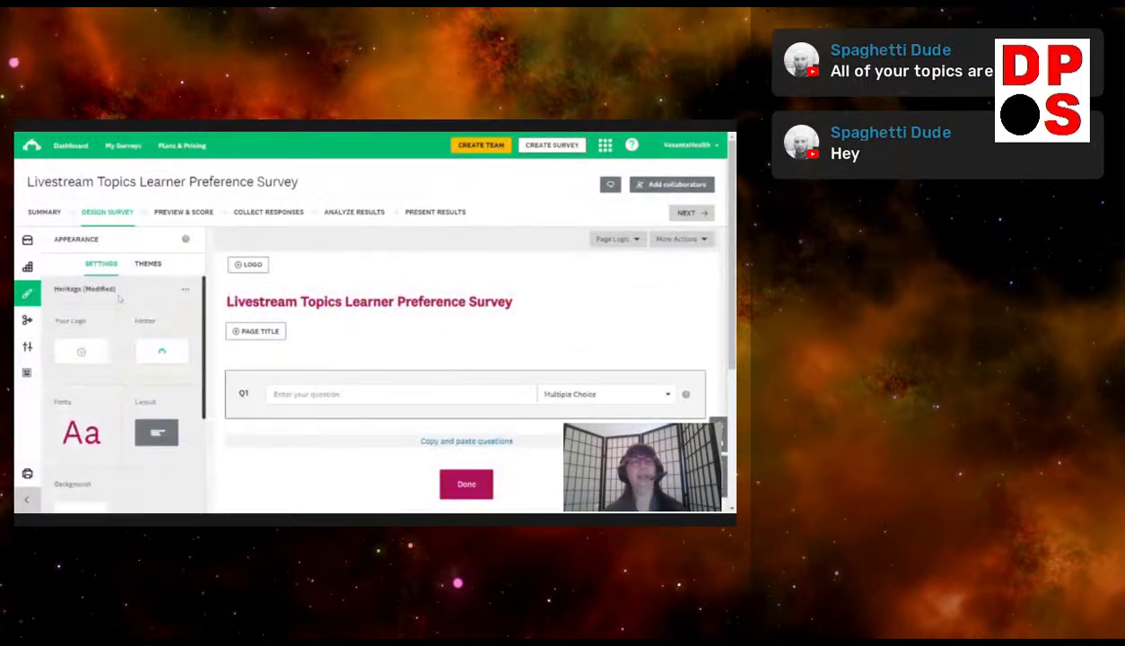
pyautogui.click(141, 263)
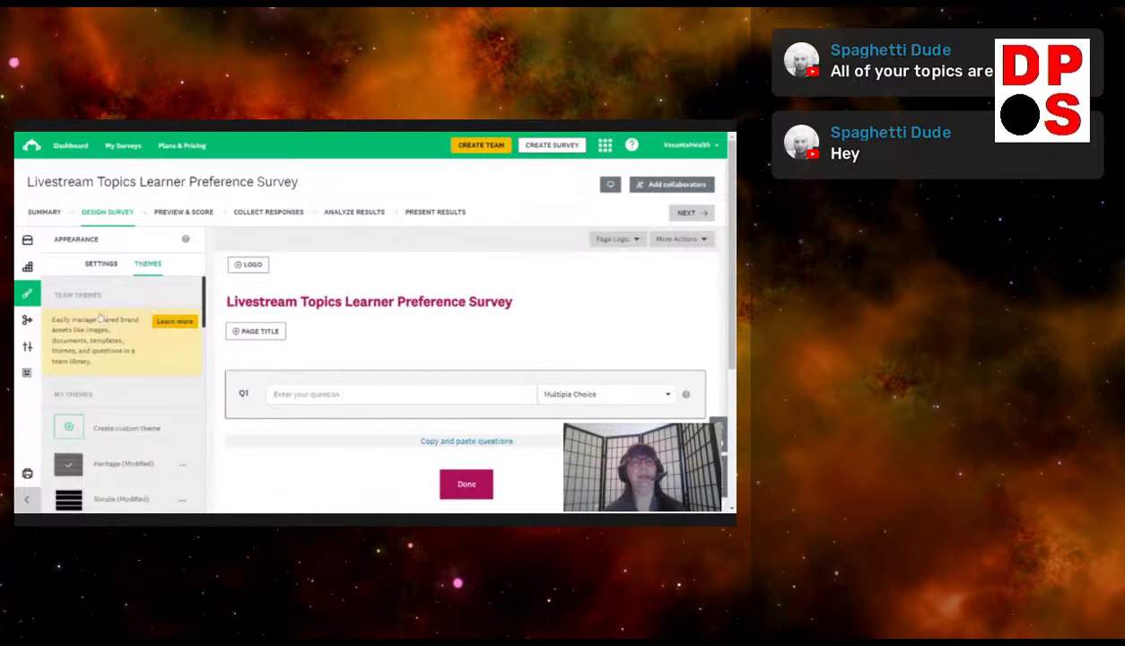
pyautogui.scroll(-2, 119, 384)
pyautogui.scroll(1, 119, 384)
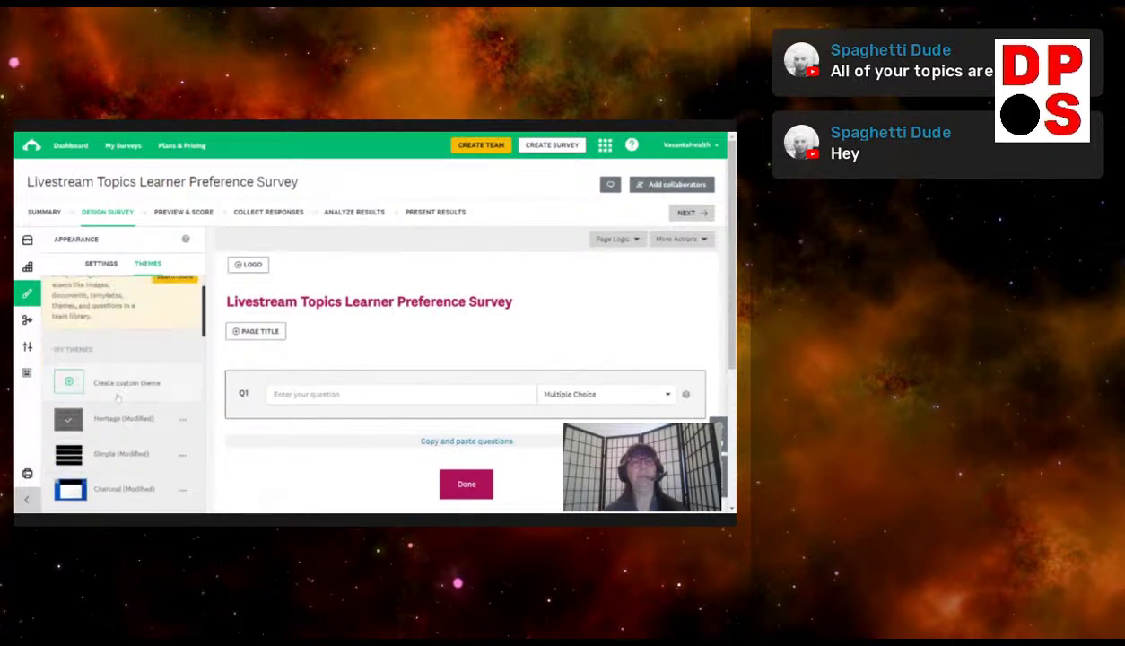
pyautogui.scroll(-1, 117, 385)
pyautogui.scroll(-6, 118, 385)
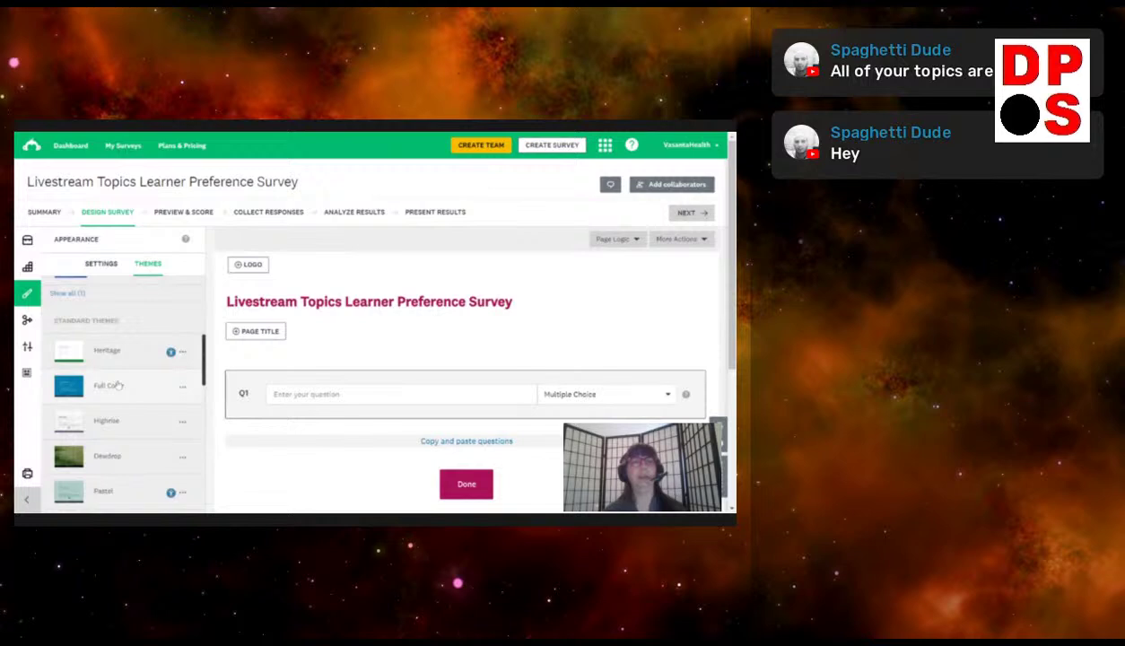
pyautogui.scroll(-1, 118, 385)
pyautogui.scroll(-4, 118, 385)
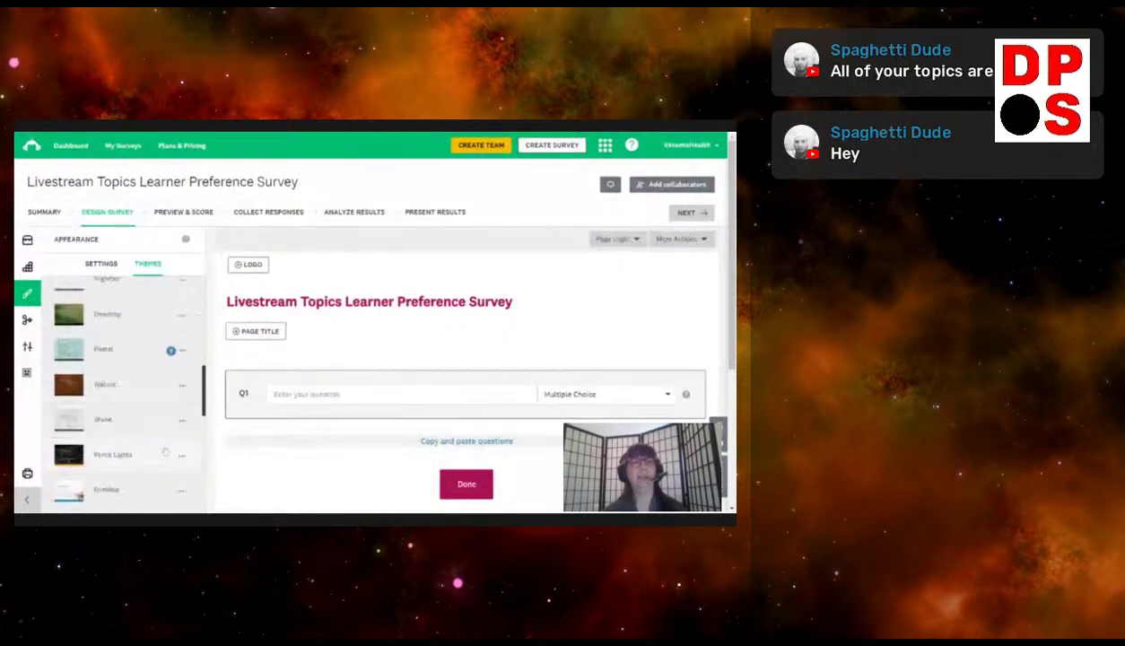
pyautogui.click(126, 427)
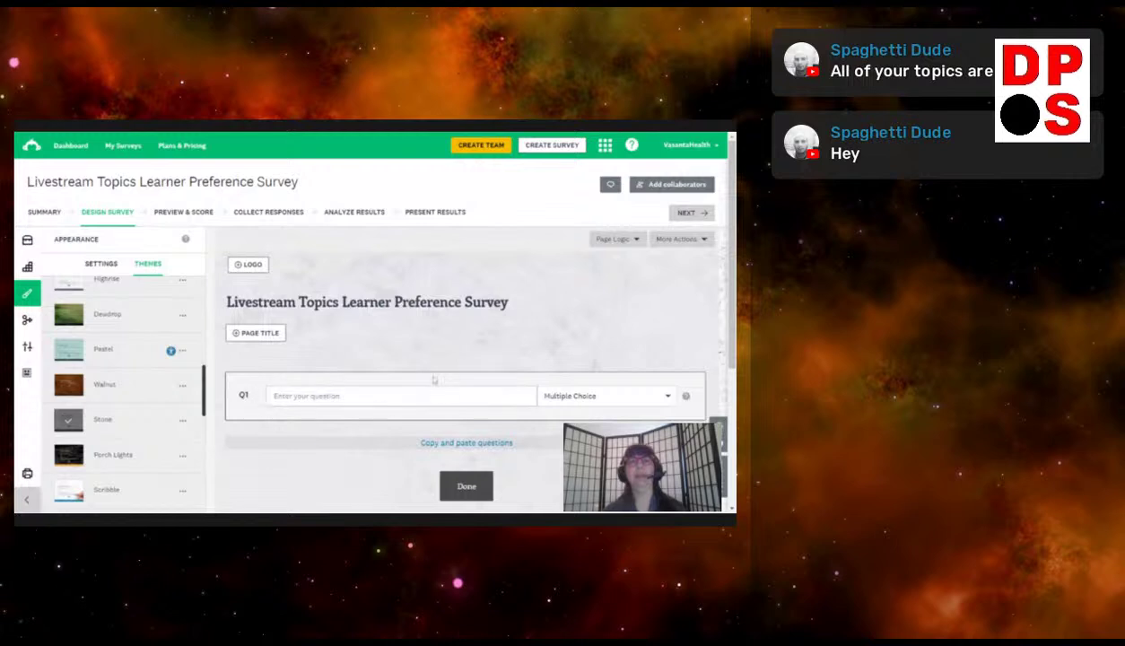
# Add the DethWench Professional Services logo to the survey and save the page title "Learner Preference Survey"
pyautogui.click(248, 268)
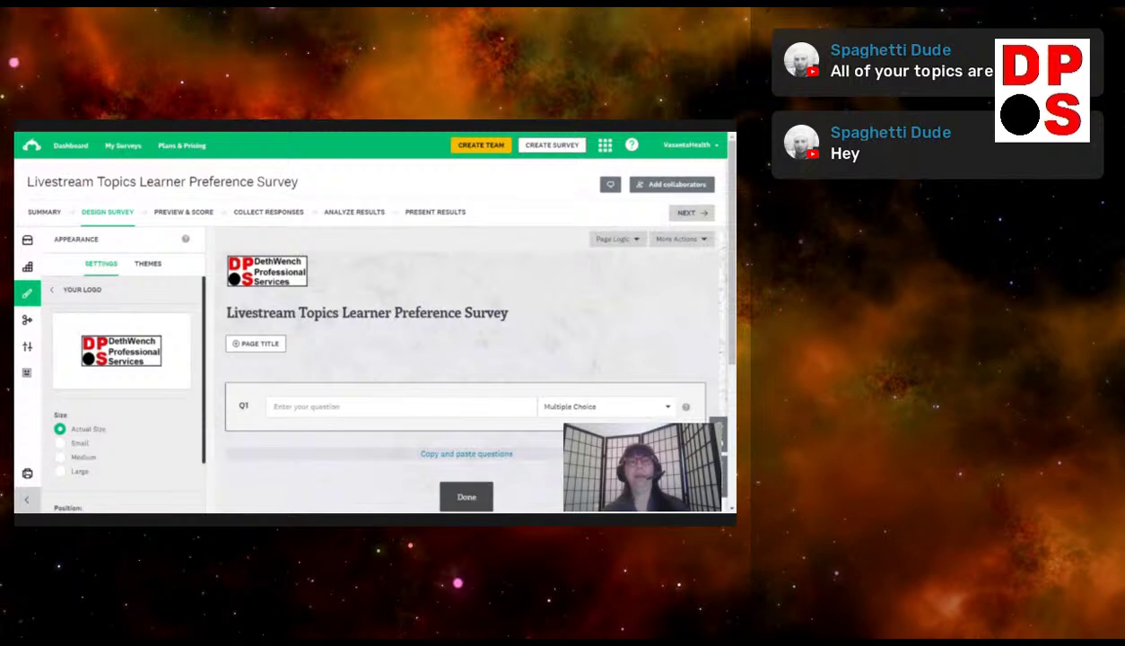
pyautogui.click(255, 343)
pyautogui.write('Learner Preference Survey')
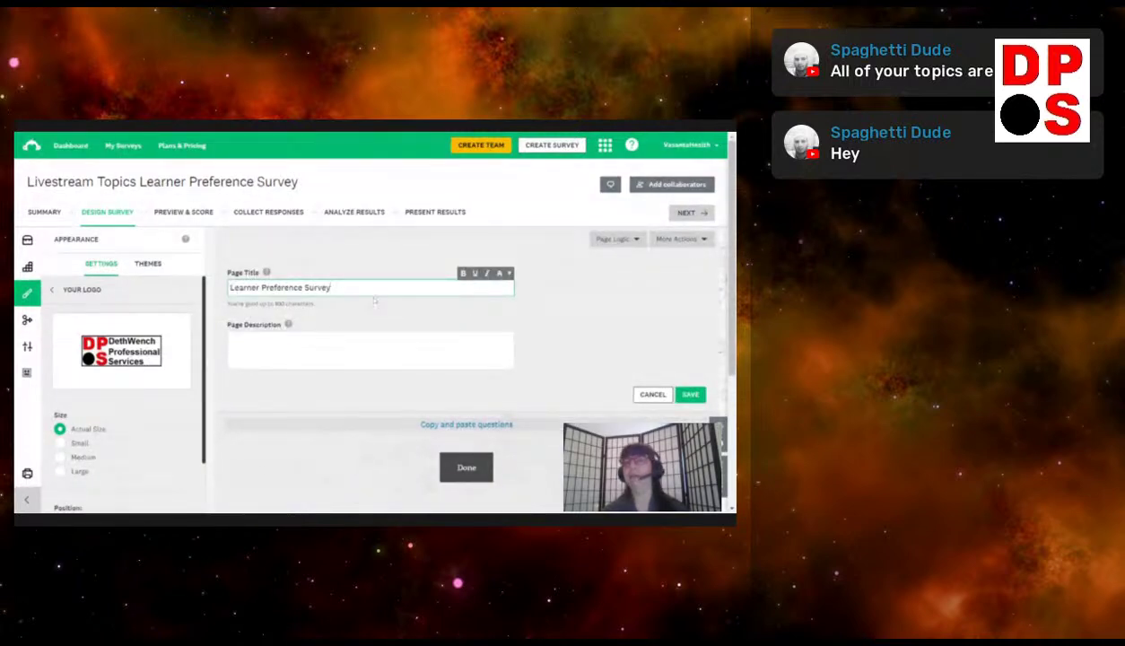
pyautogui.click(690, 395)
pyautogui.click(453, 442)
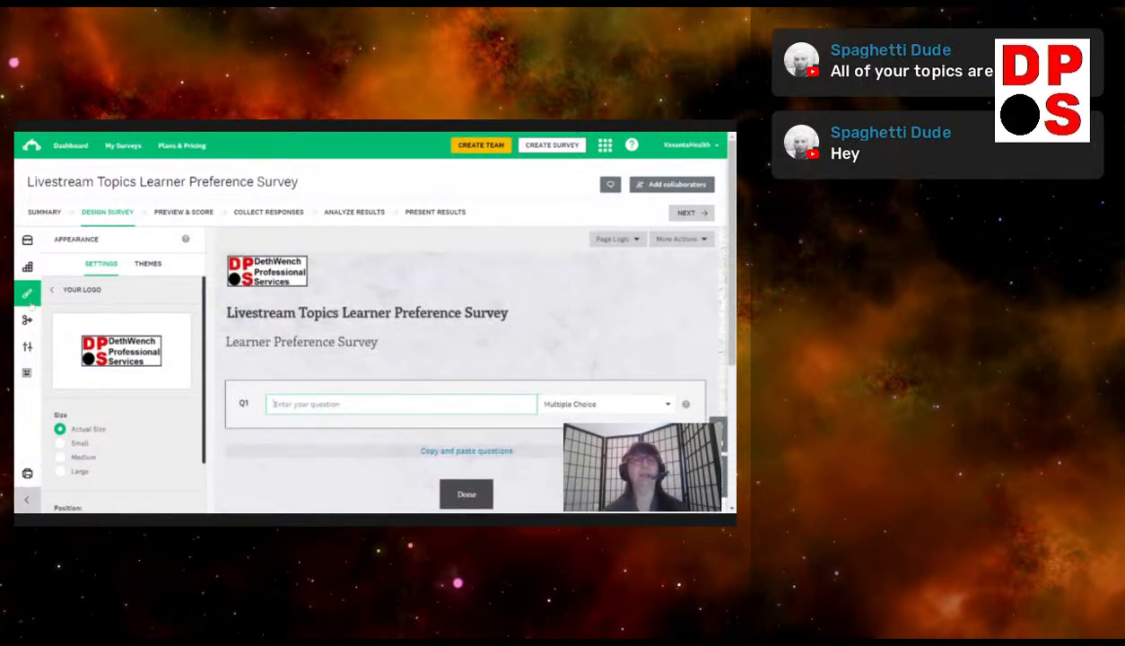
# Add and save a Text block below the page title, thanking learners for their interest and asking them to complete this short anonymous survey
pyautogui.click(27, 267)
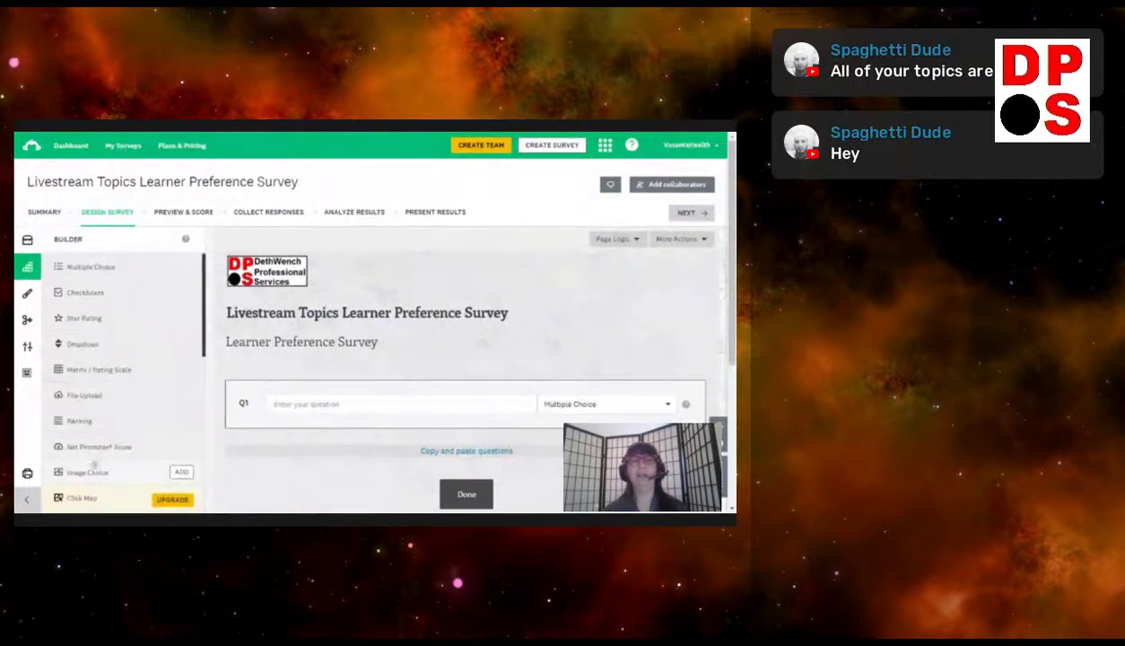
pyautogui.scroll(-3, 513, 341)
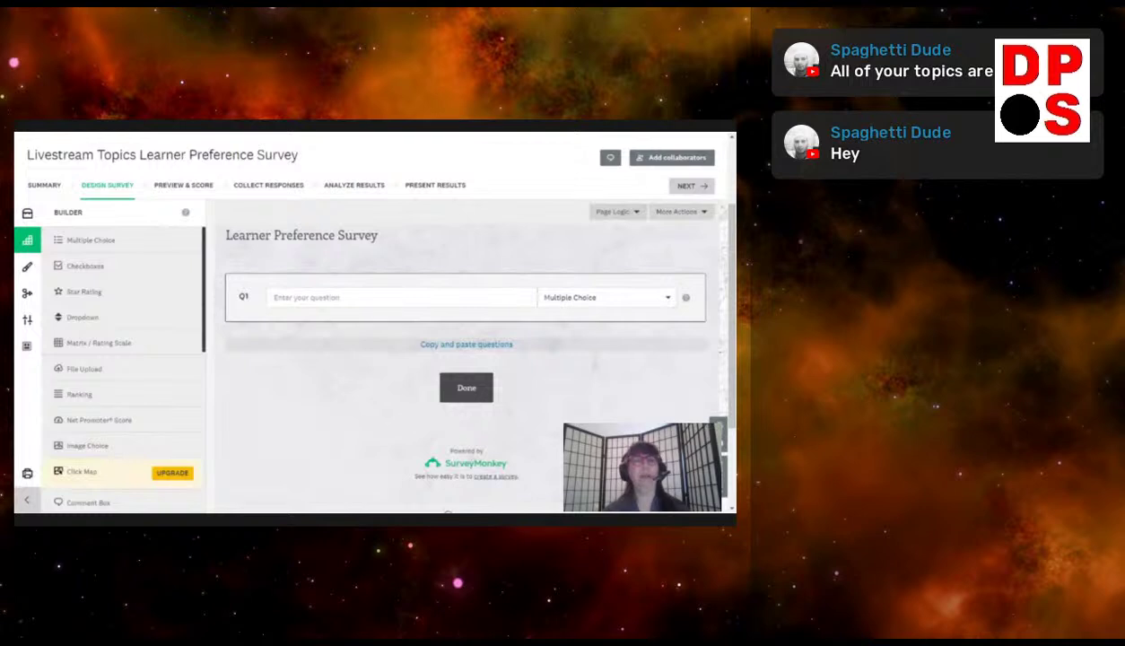
pyautogui.scroll(-3, 110, 331)
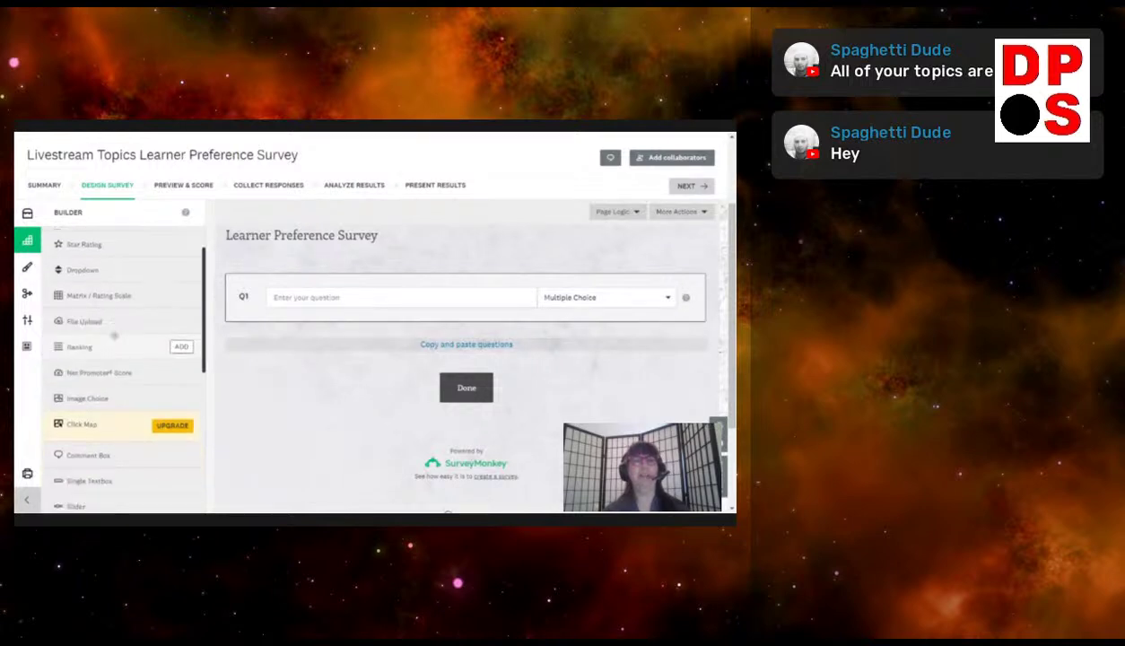
pyautogui.moveTo(136, 298)
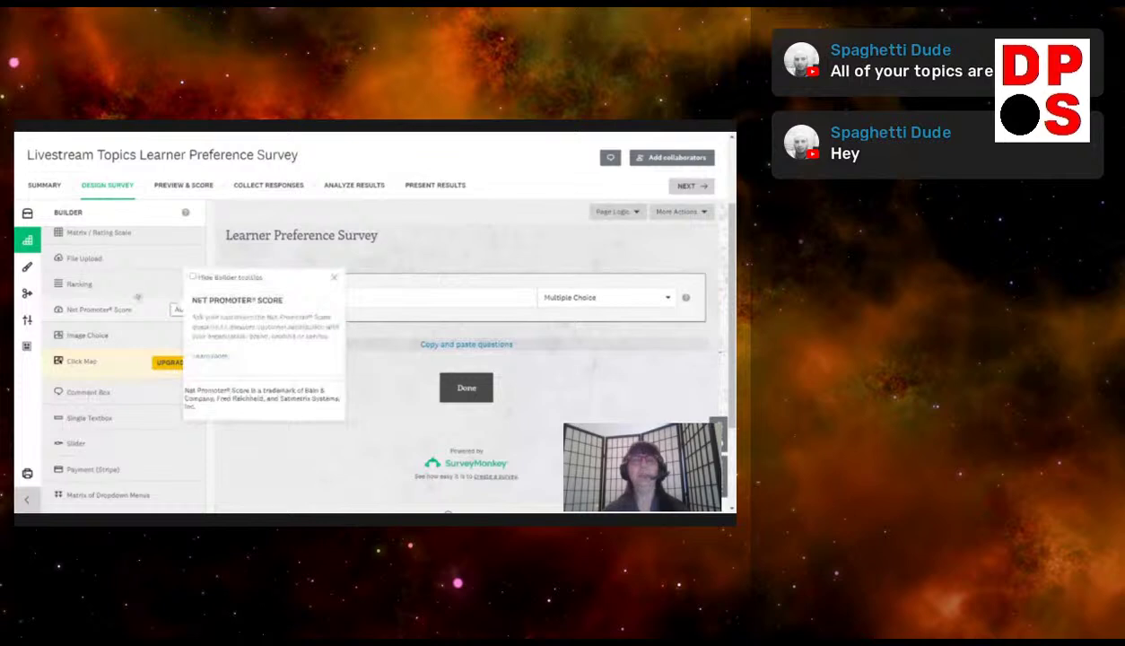
pyautogui.scroll(-4, 138, 296)
pyautogui.scroll(-1, 139, 296)
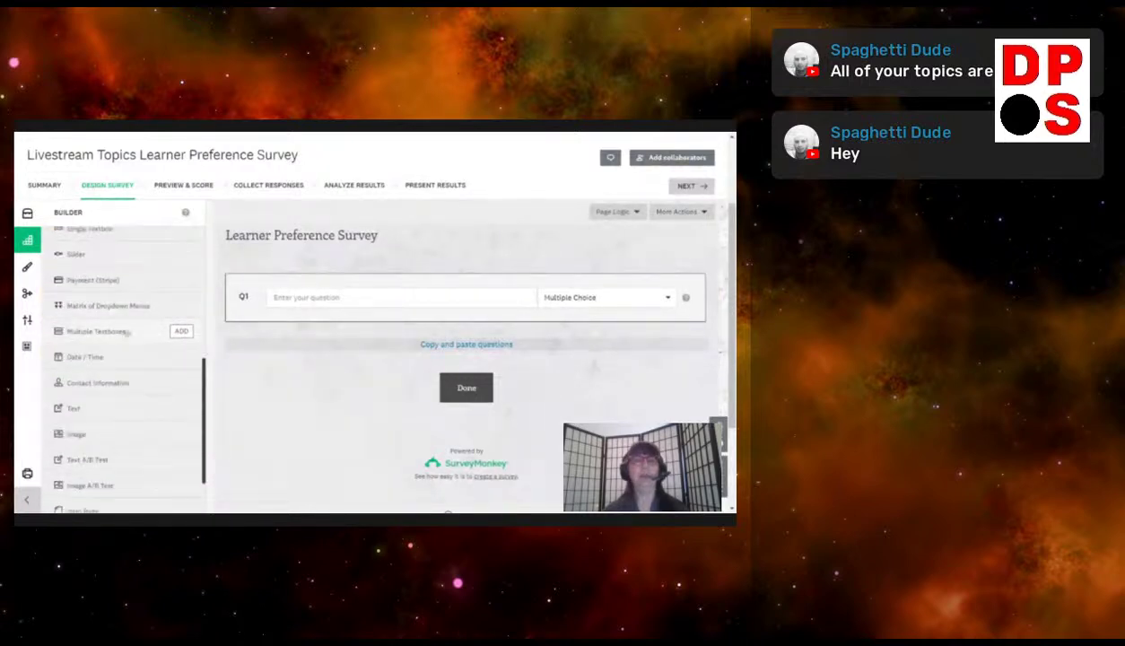
pyautogui.moveTo(86, 408); pyautogui.dragTo(252, 253)
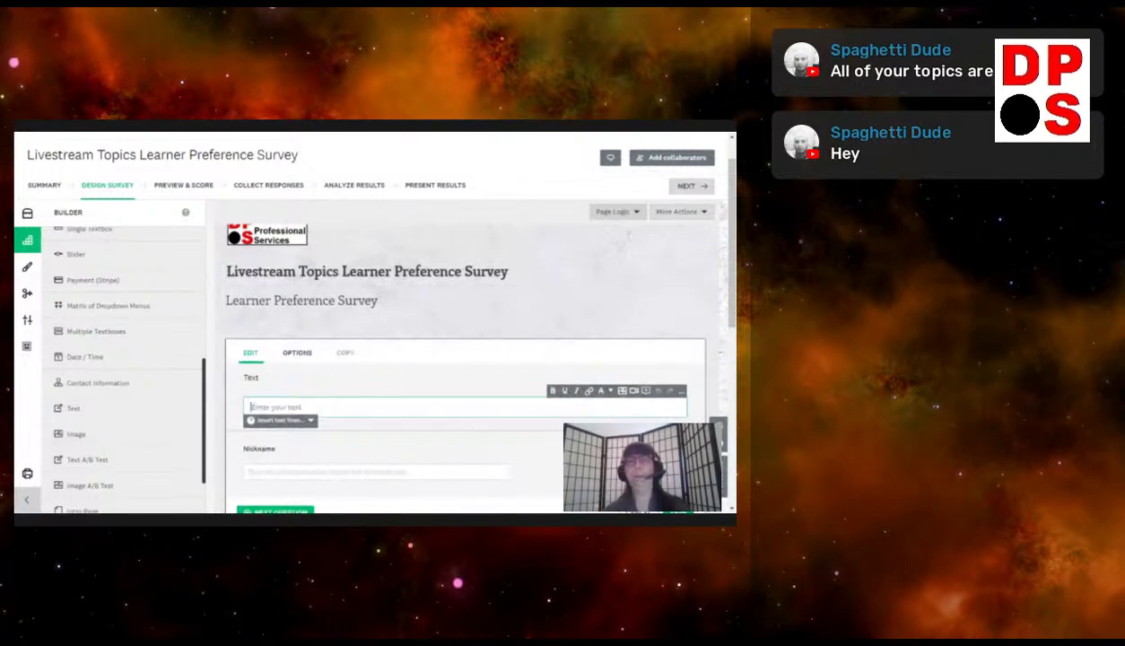
pyautogui.hotkey('ctrl', 'v')
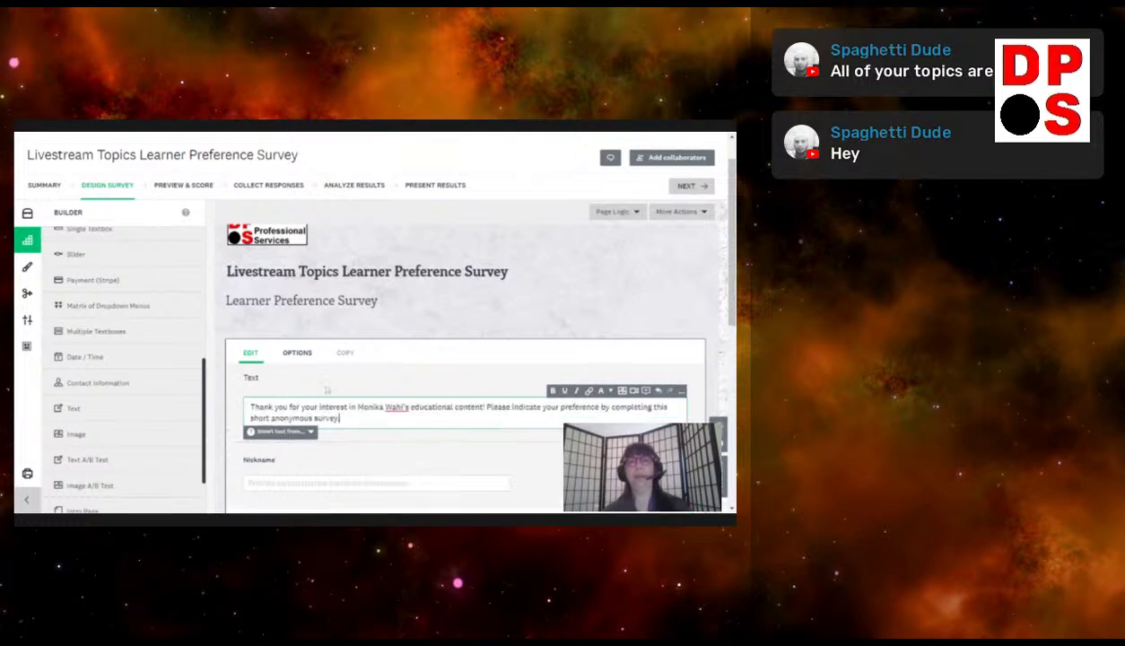
pyautogui.scroll(-5, 387, 361)
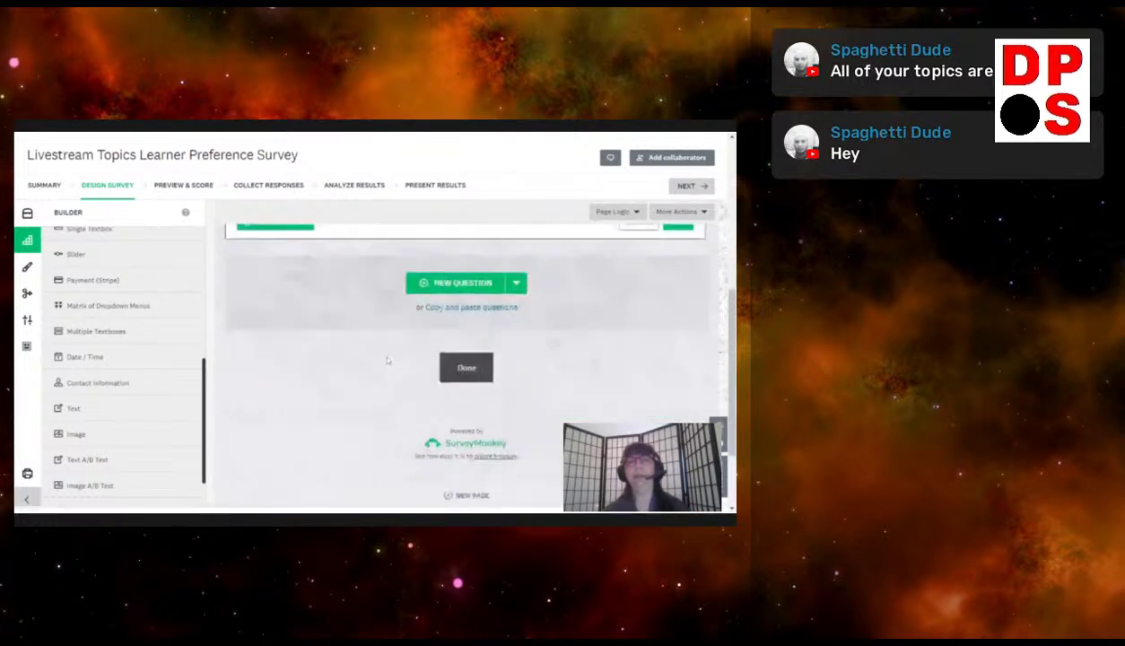
pyautogui.scroll(3, 388, 361)
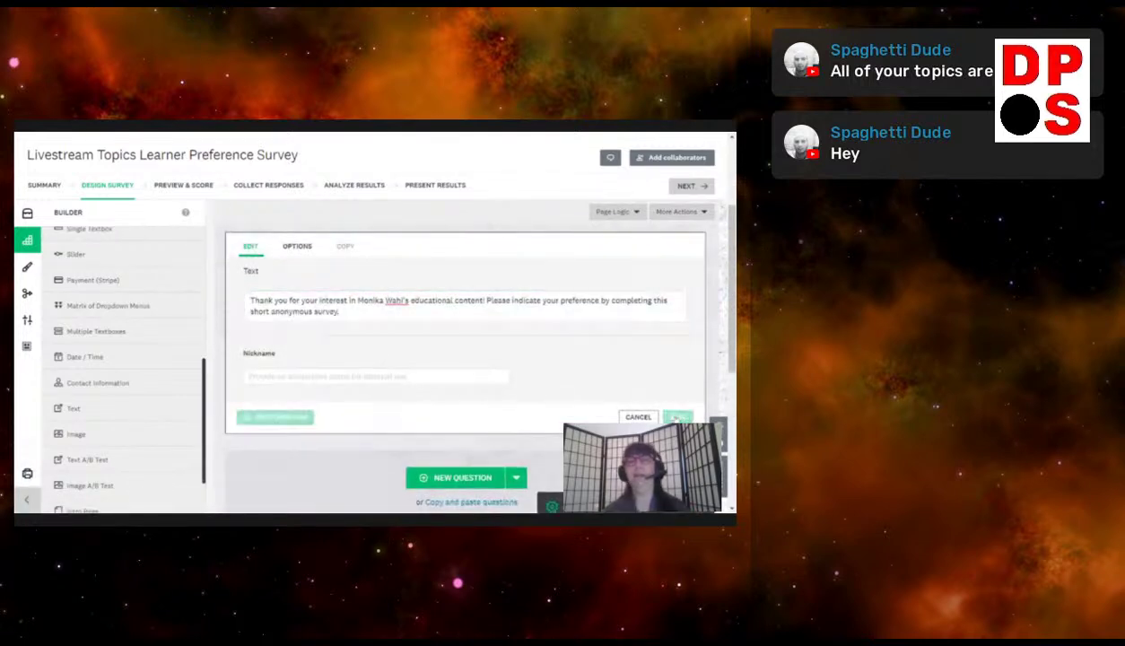
pyautogui.click(677, 416)
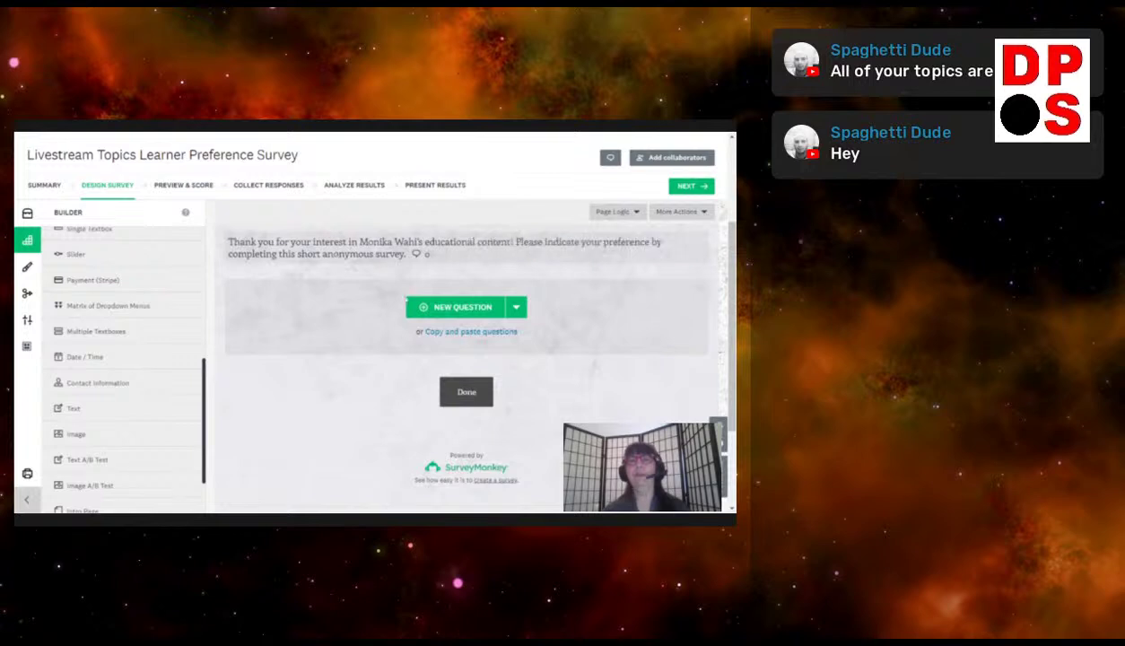
# Add a new question below the introductory text and set its type to Checkboxes
pyautogui.scroll(2, 325, 255)
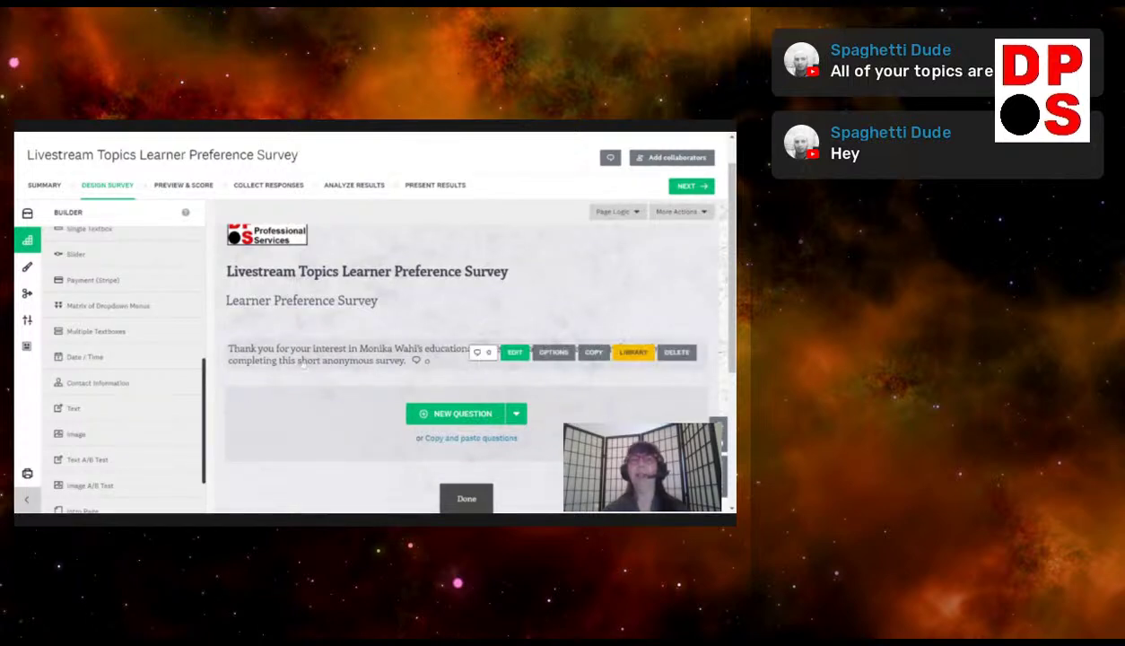
pyautogui.moveTo(316, 349)
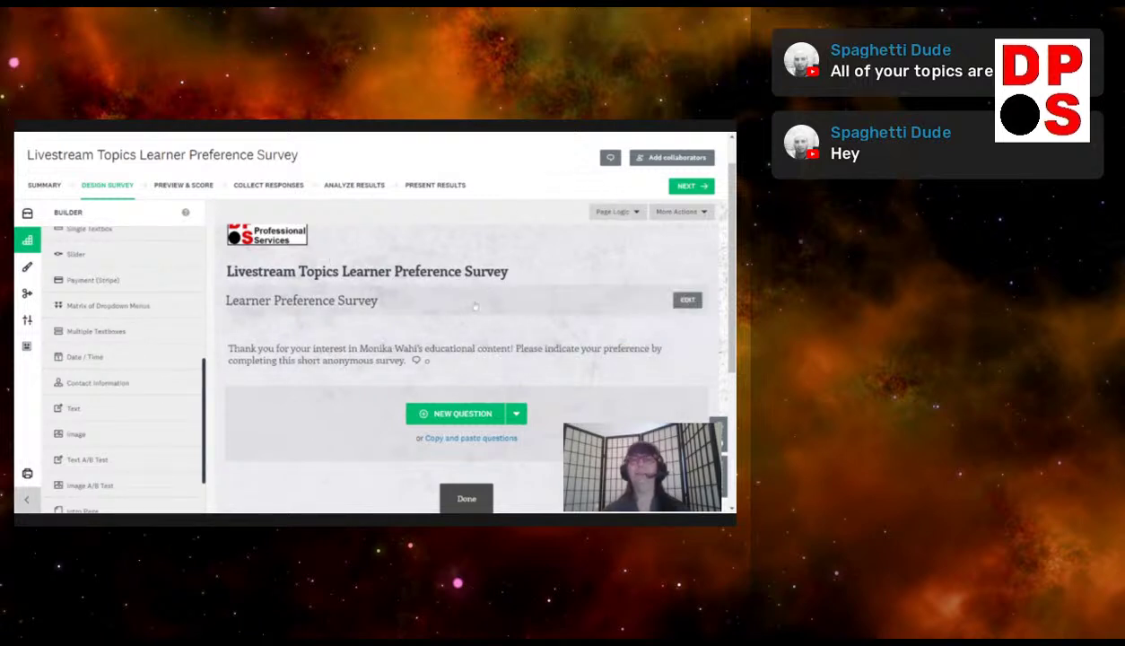
pyautogui.moveTo(409, 348)
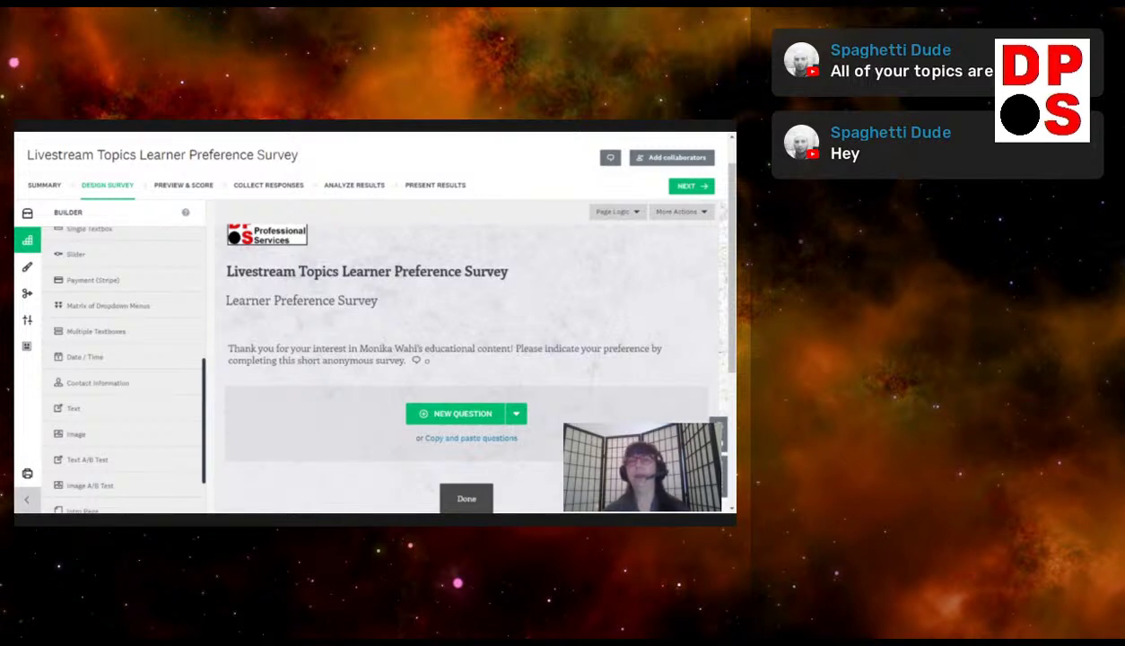
pyautogui.click(459, 413)
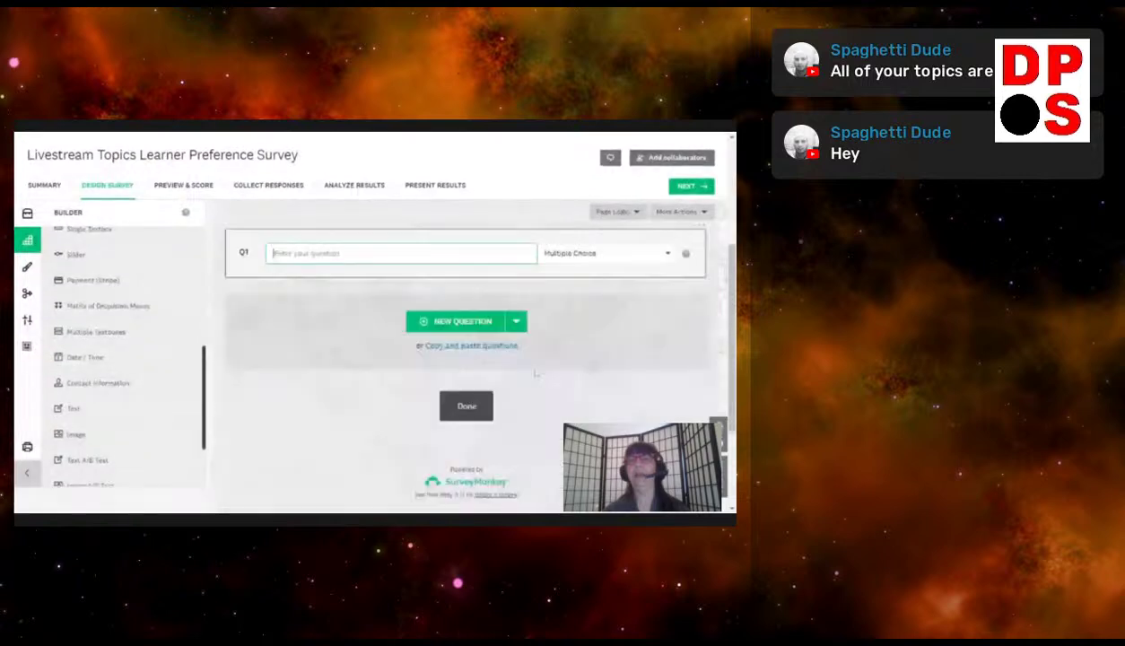
pyautogui.click(571, 252)
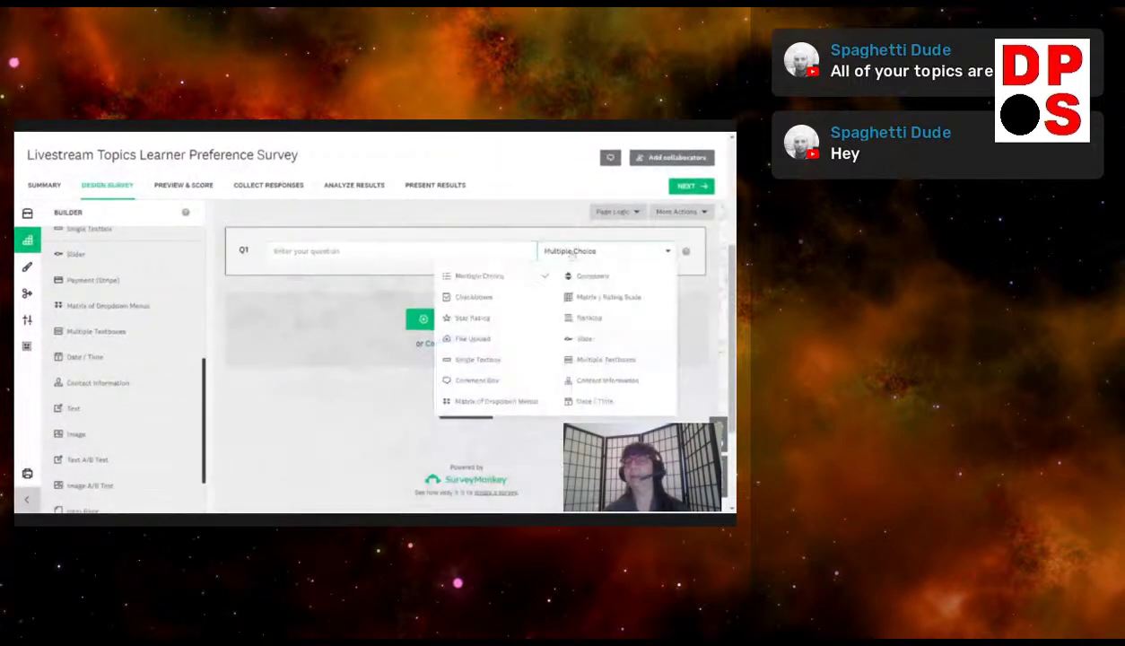
pyautogui.click(476, 298)
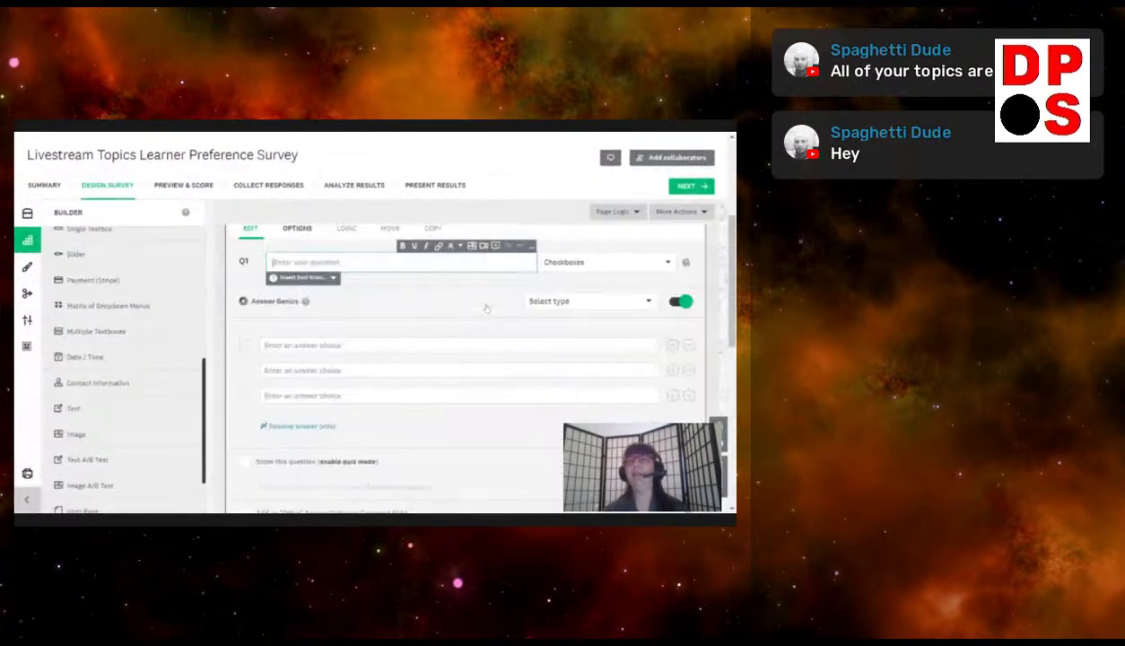
pyautogui.scroll(3, 575, 411)
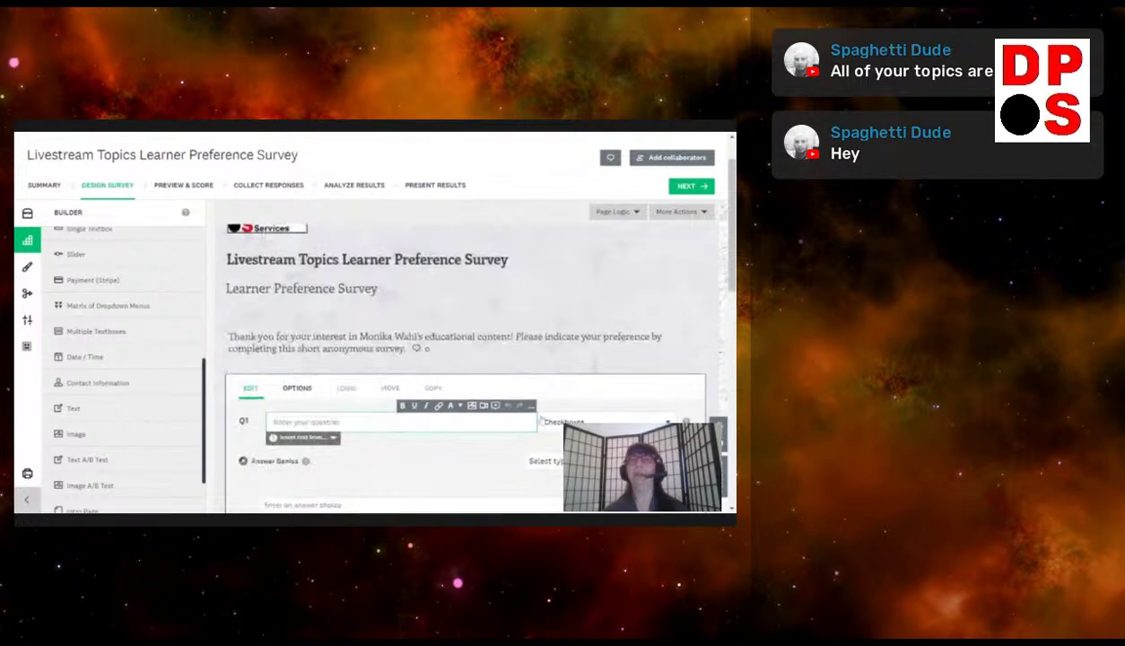
# Enter the question "A1. In which of the following software applications are you currently trying to improve your skills? Please select all that apply."
pyautogui.scroll(-2, 540, 419)
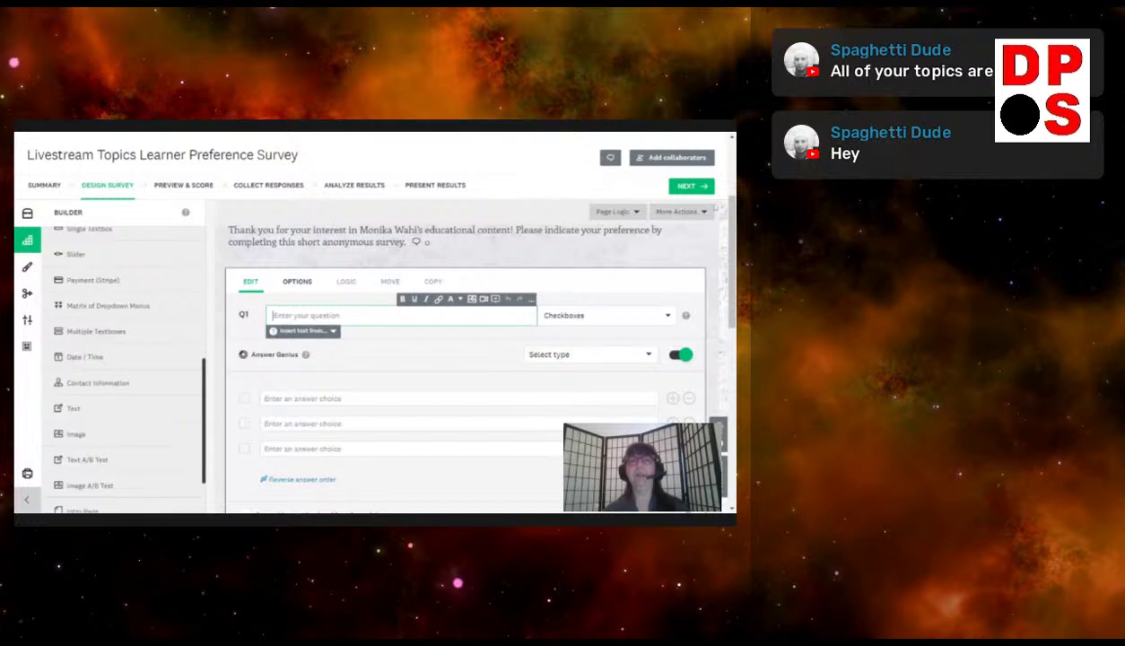
pyautogui.write('A1. In which of the following software applications are you currently trying to improve your skills? Please select all that apply.')
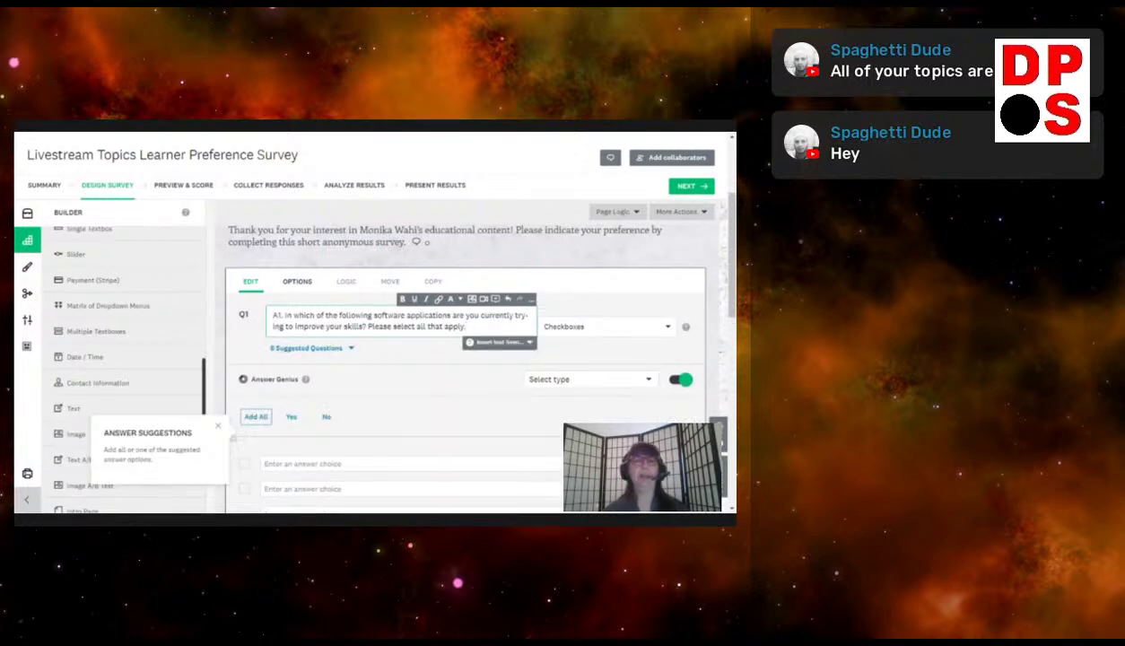
pyautogui.click(217, 426)
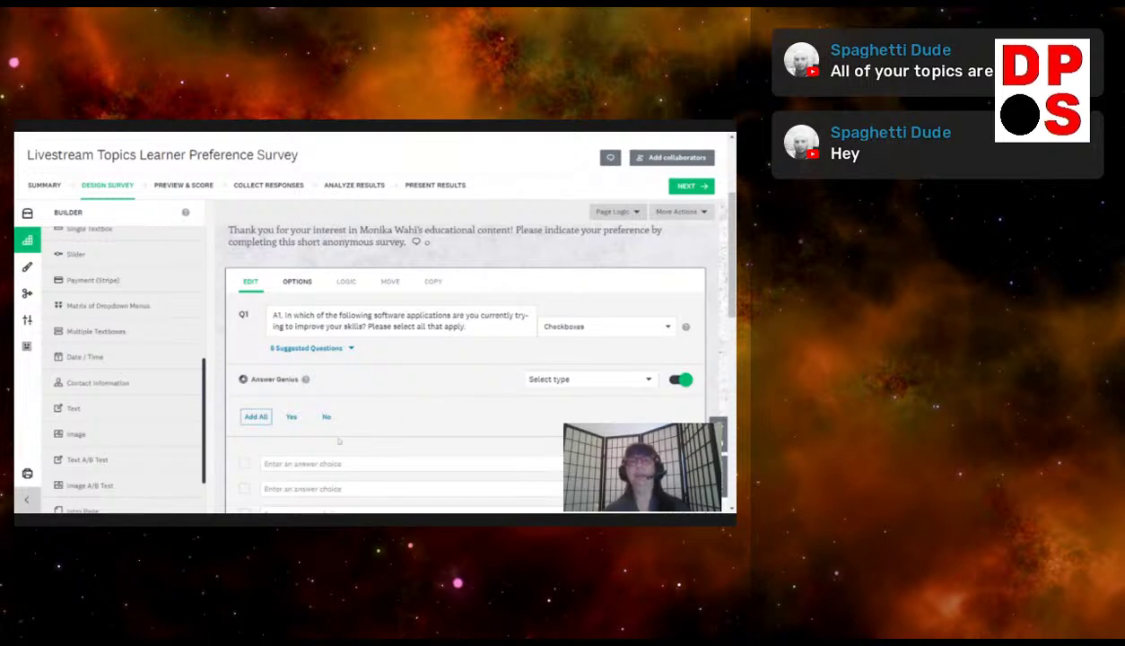
# Enter "R GUI" and "R Studio" as the first two answer choices of the software question
pyautogui.scroll(-3, 339, 440)
pyautogui.click(359, 303)
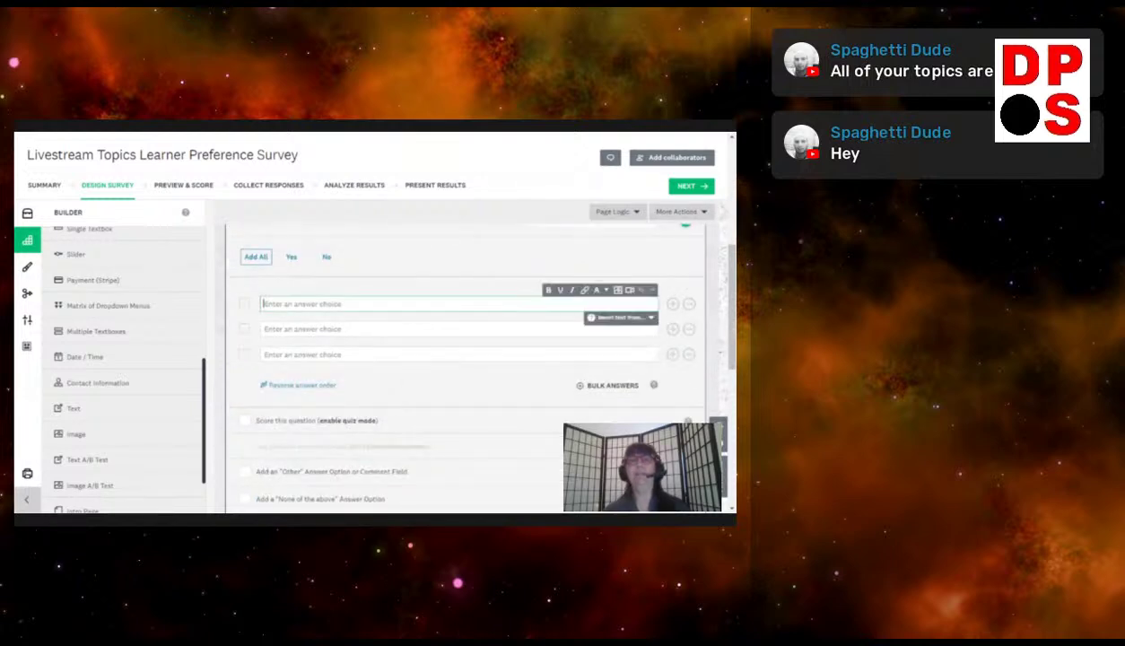
pyautogui.write('R GUI')
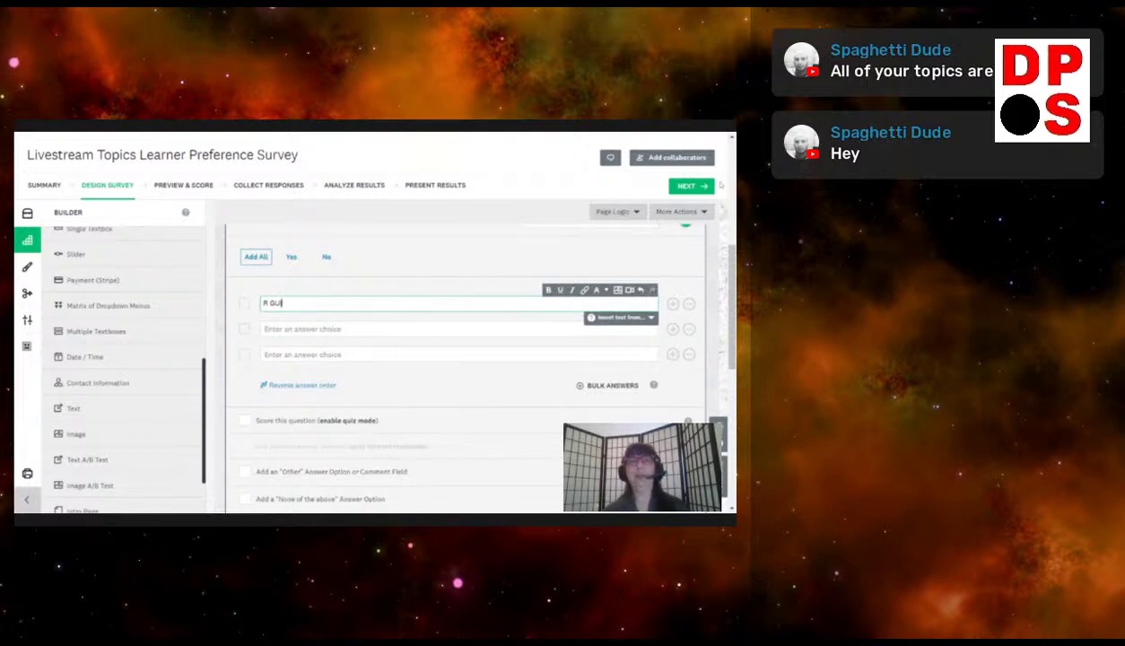
pyautogui.click(301, 328)
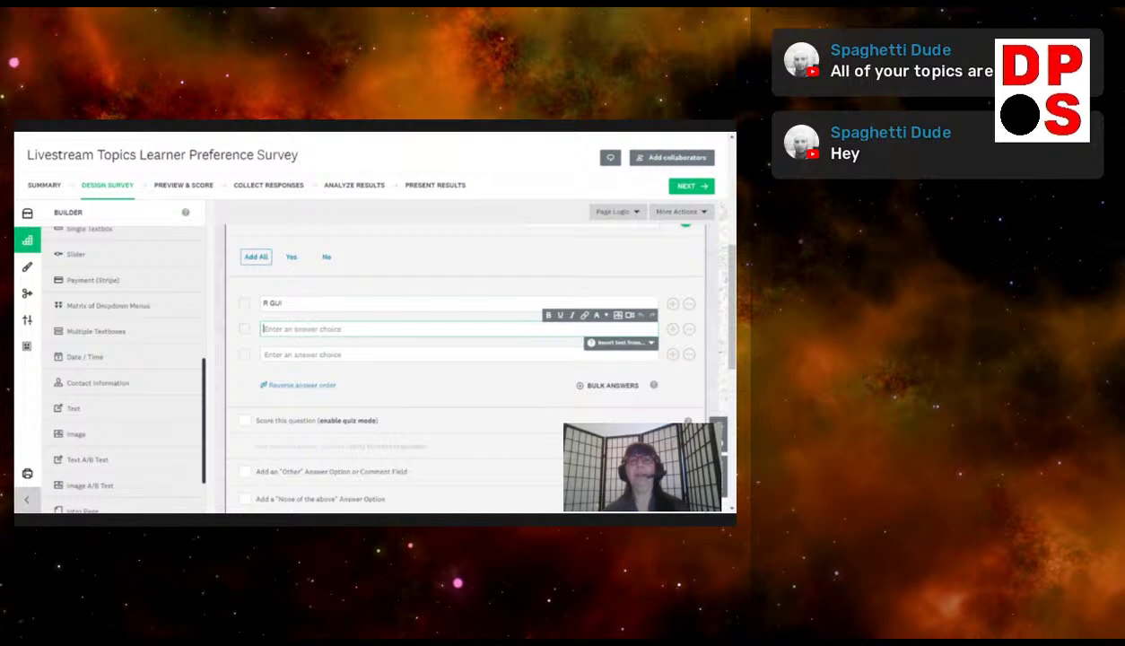
pyautogui.write('R Studio')
pyautogui.scroll(1, 373, 366)
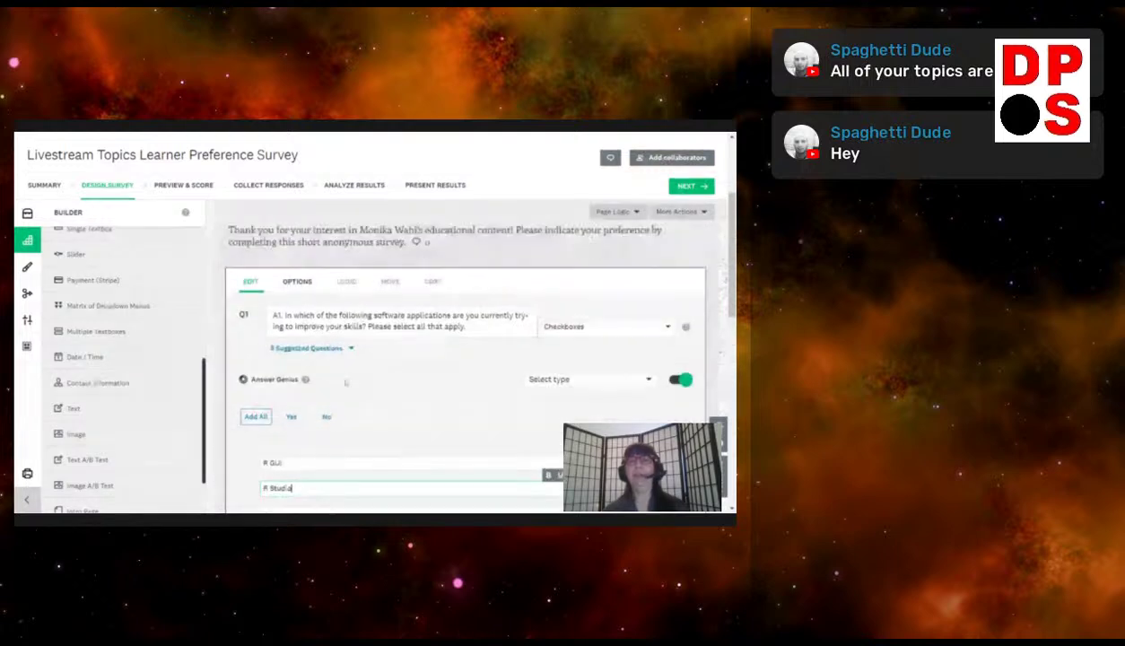
pyautogui.scroll(-1, 422, 377)
pyautogui.scroll(-2, 423, 381)
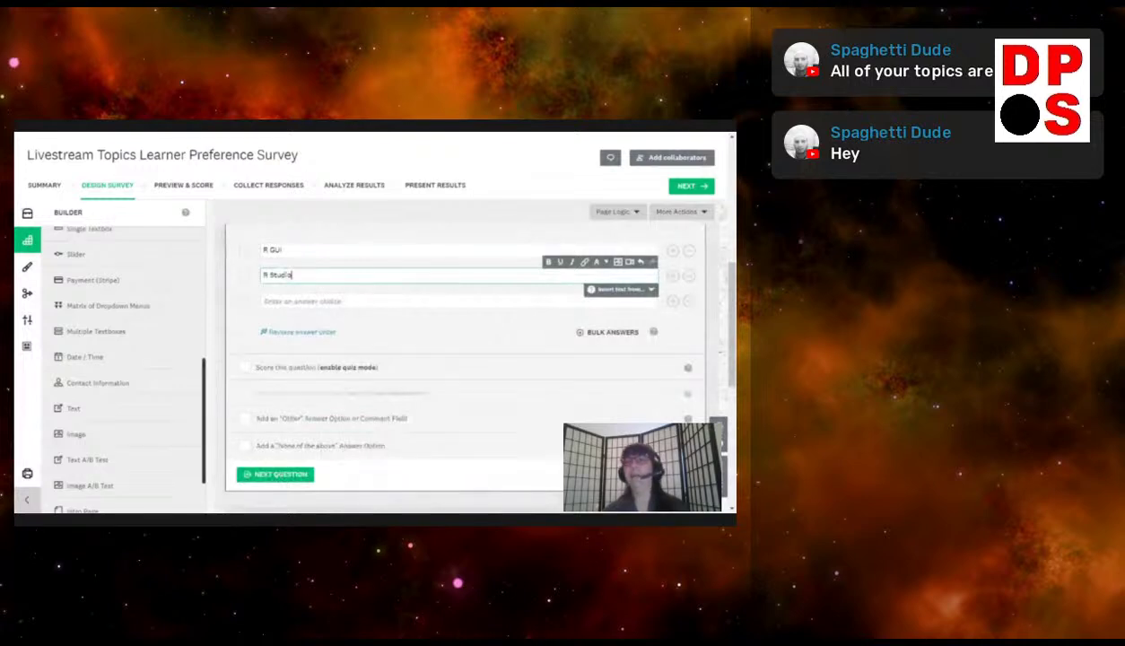
# Enter "SAS" and "Python" as the third and fourth answer choices of the software question
pyautogui.click(315, 312)
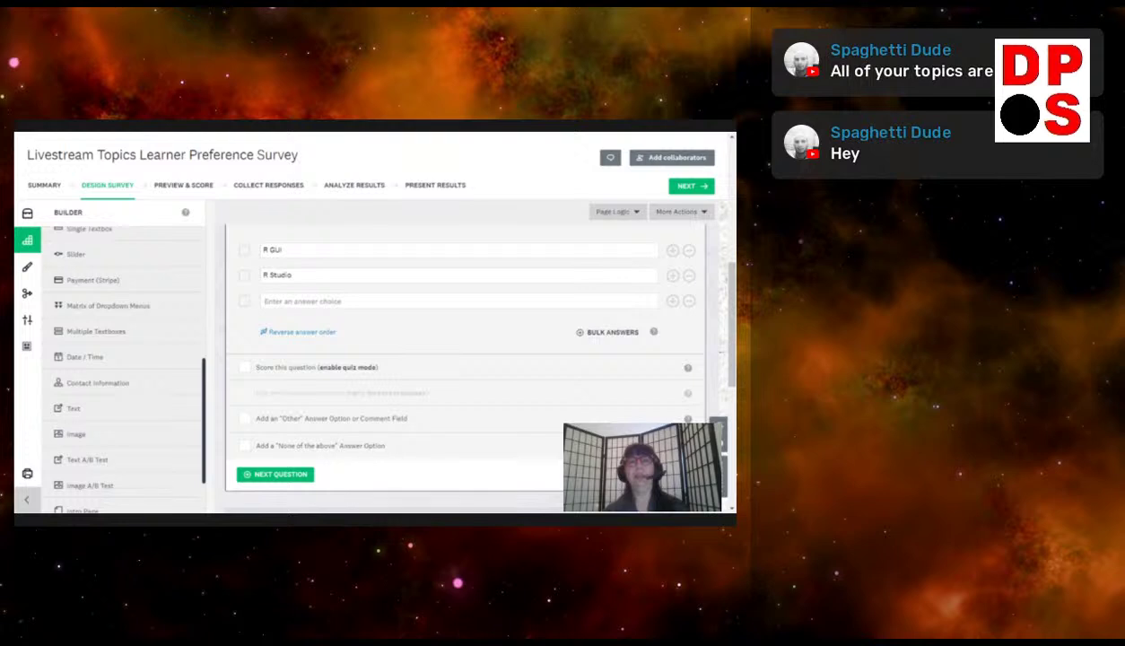
pyautogui.click(303, 301)
pyautogui.write('SAS')
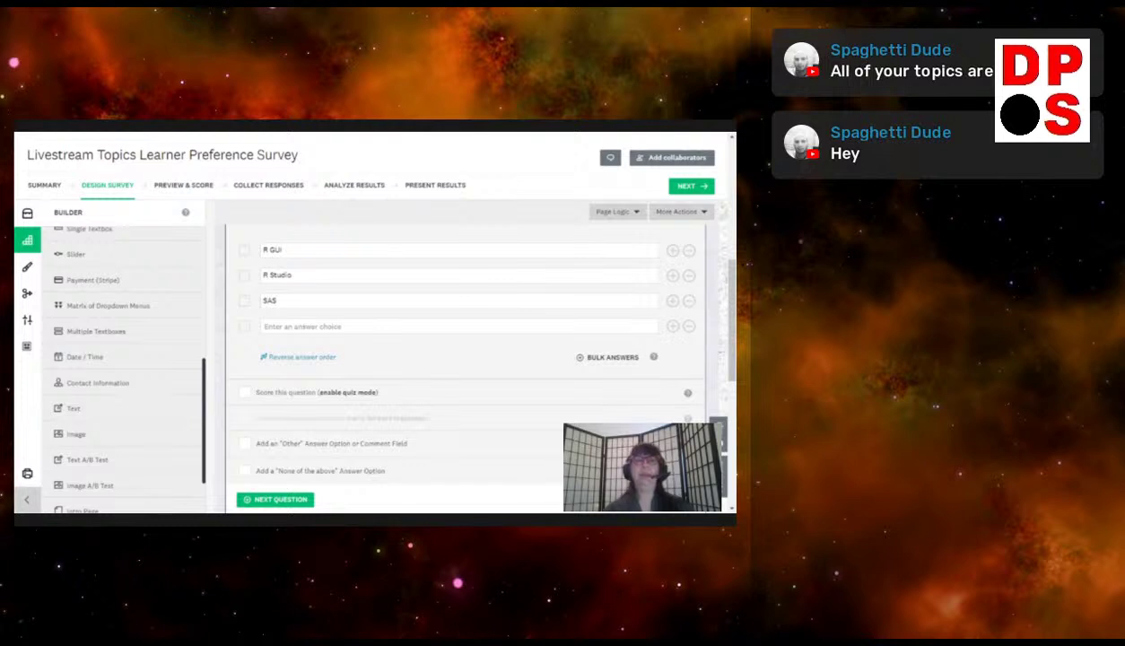
pyautogui.click(302, 327)
pyautogui.write('Python')
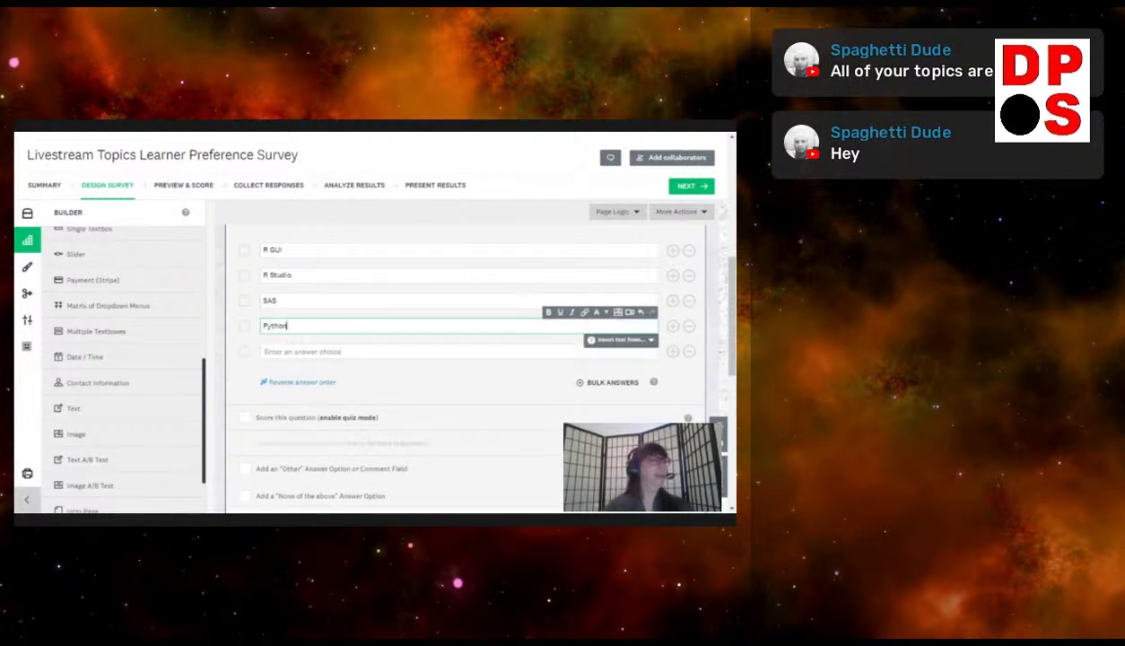
pyautogui.press('Return')
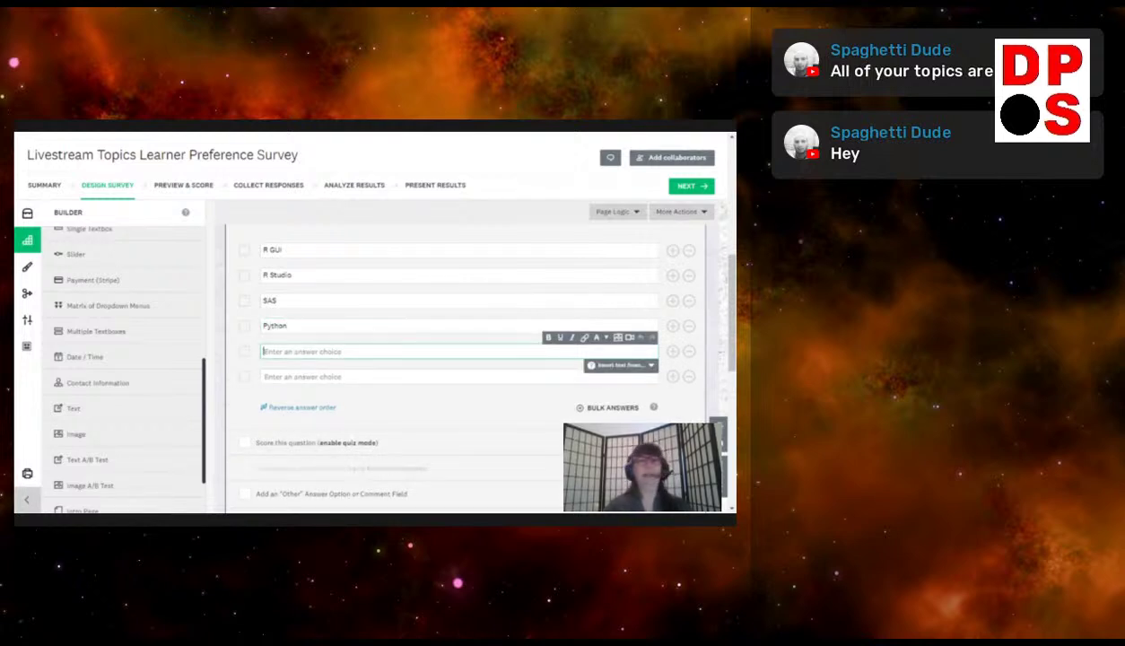
# Add "SQL", "SPSS" and "Microsoft Word" as further answer choices after Python
pyautogui.write('SQL')
pyautogui.press('Return')
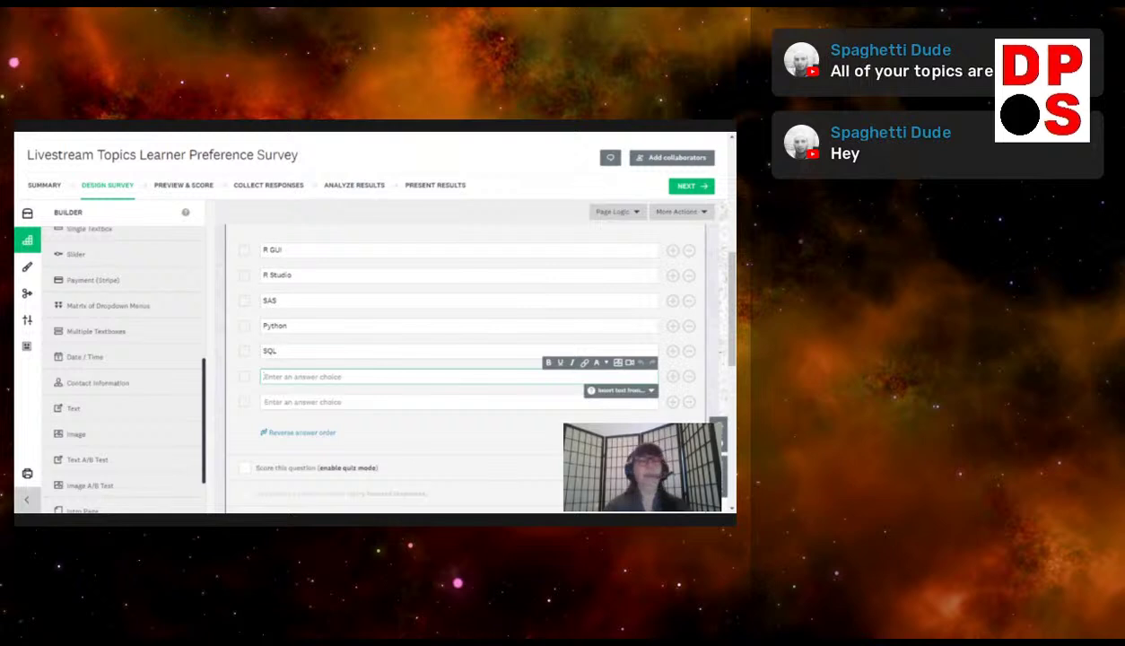
pyautogui.write('SPSS')
pyautogui.press('Return')
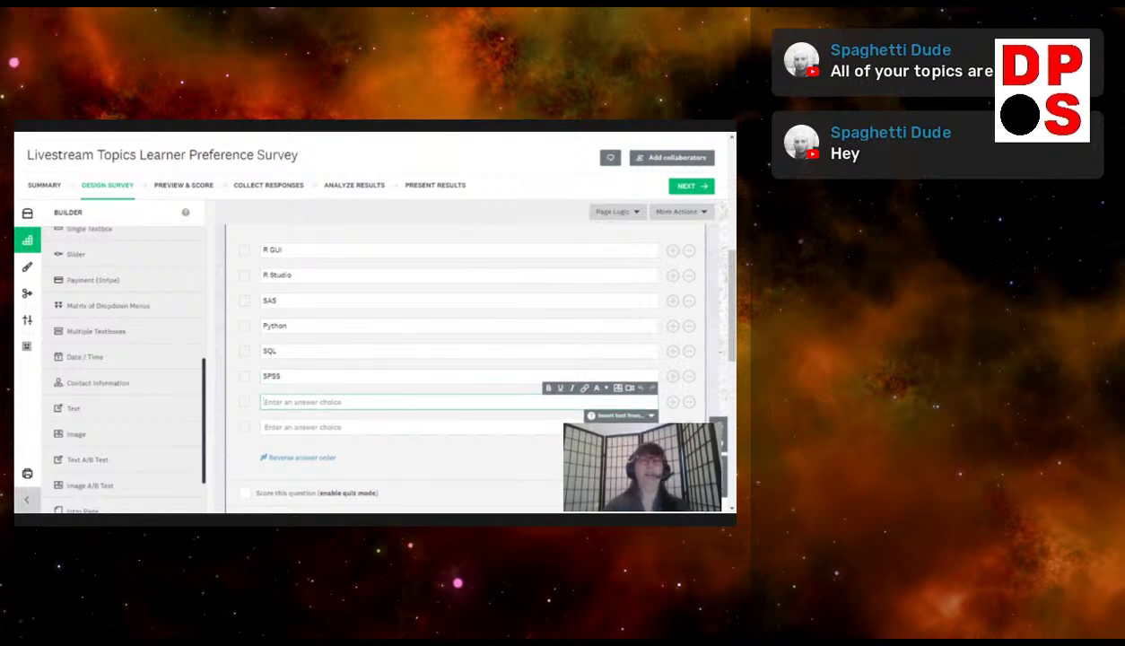
pyautogui.write('Mic')
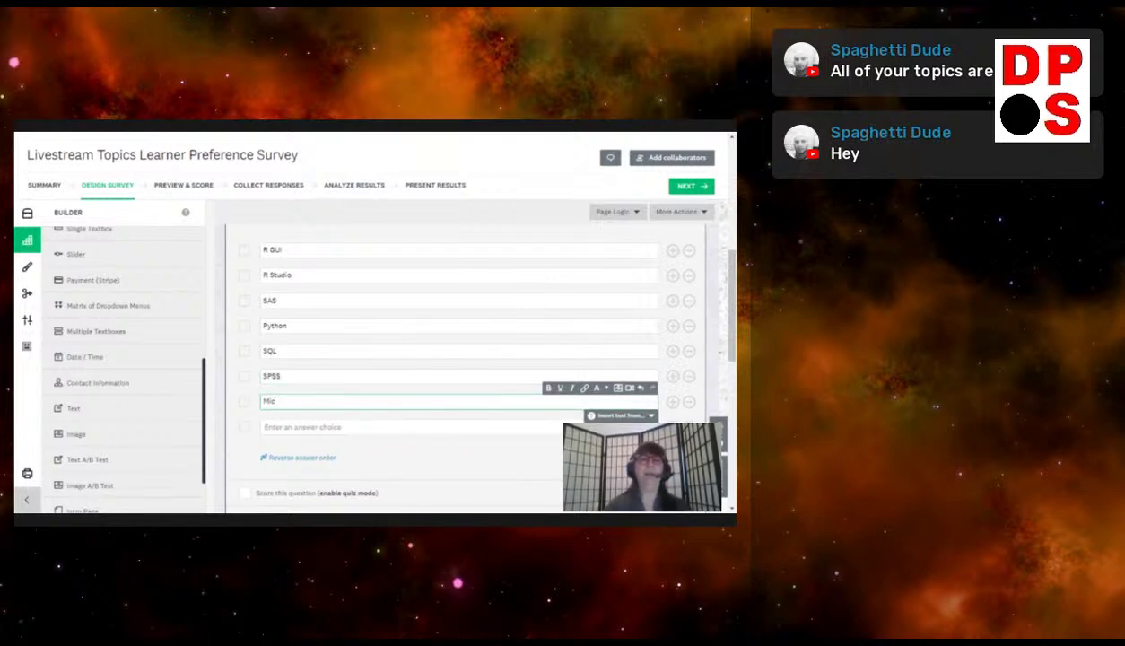
pyautogui.write('rosoft Word')
pyautogui.press('Return')
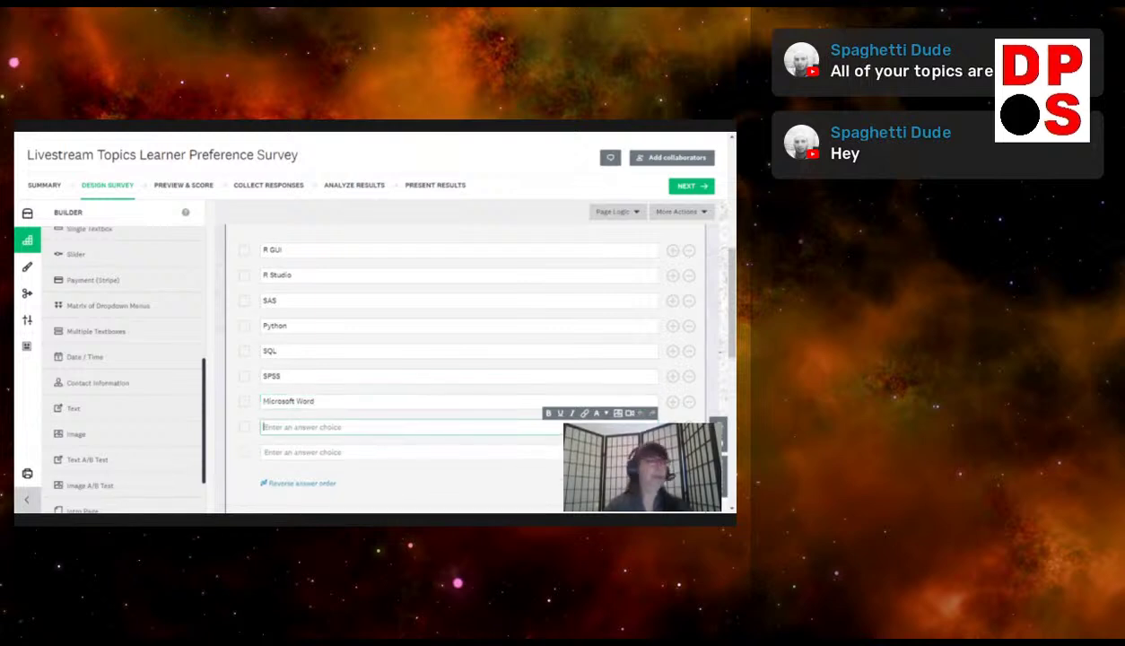
# Add "Microsoft Excel" as a single-line answer choice after Microsoft Word in the software question
pyautogui.write('Microsof')
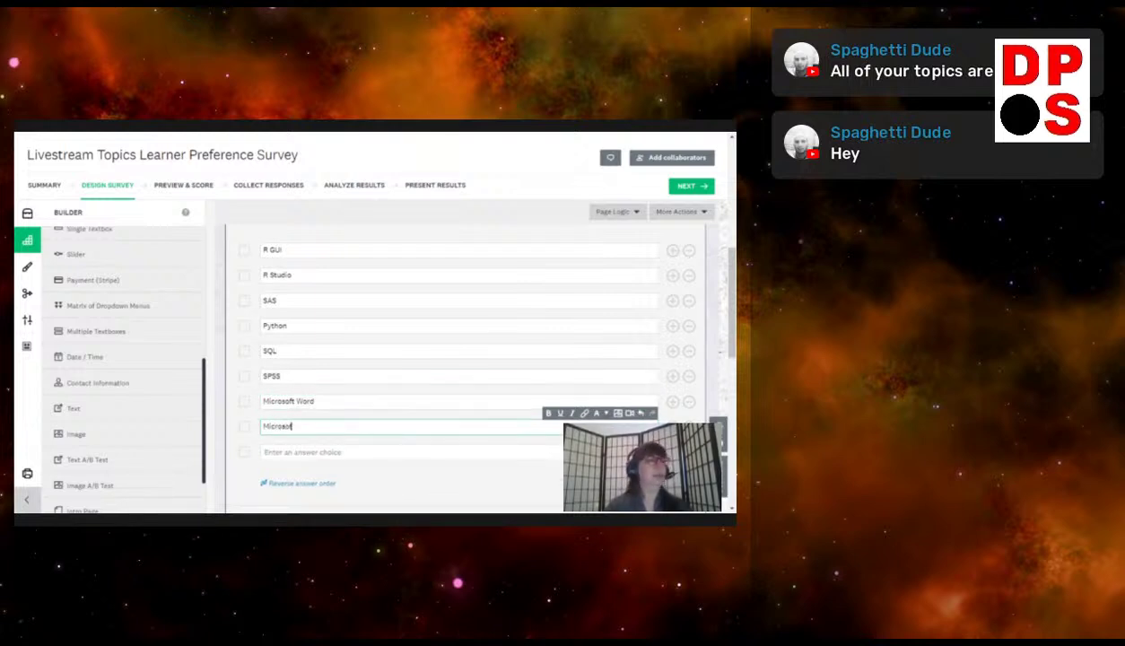
pyautogui.write('t Excel')
pyautogui.hotkey('shift', 'Return')
pyautogui.write('Micross')
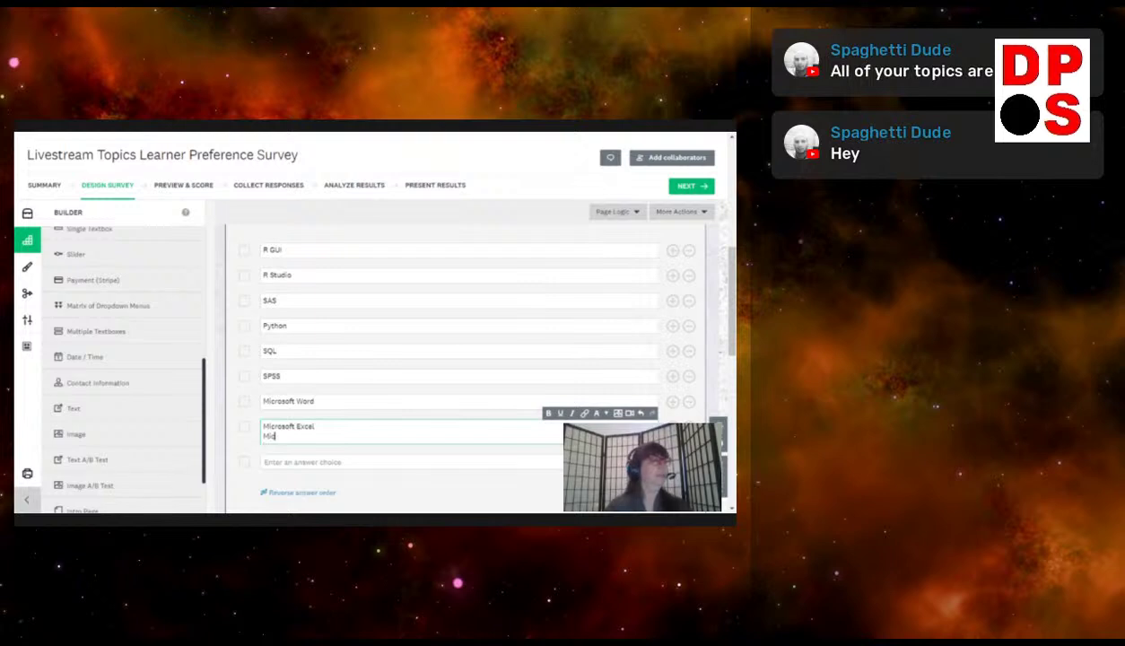
pyautogui.press('BackSpace')
pyautogui.press('BackSpace')
pyautogui.press('BackSpace')
pyautogui.press('BackSpace')
pyautogui.press('BackSpace')
pyautogui.press('BackSpace')
pyautogui.press('BackSpace')
pyautogui.press('BackSpace')
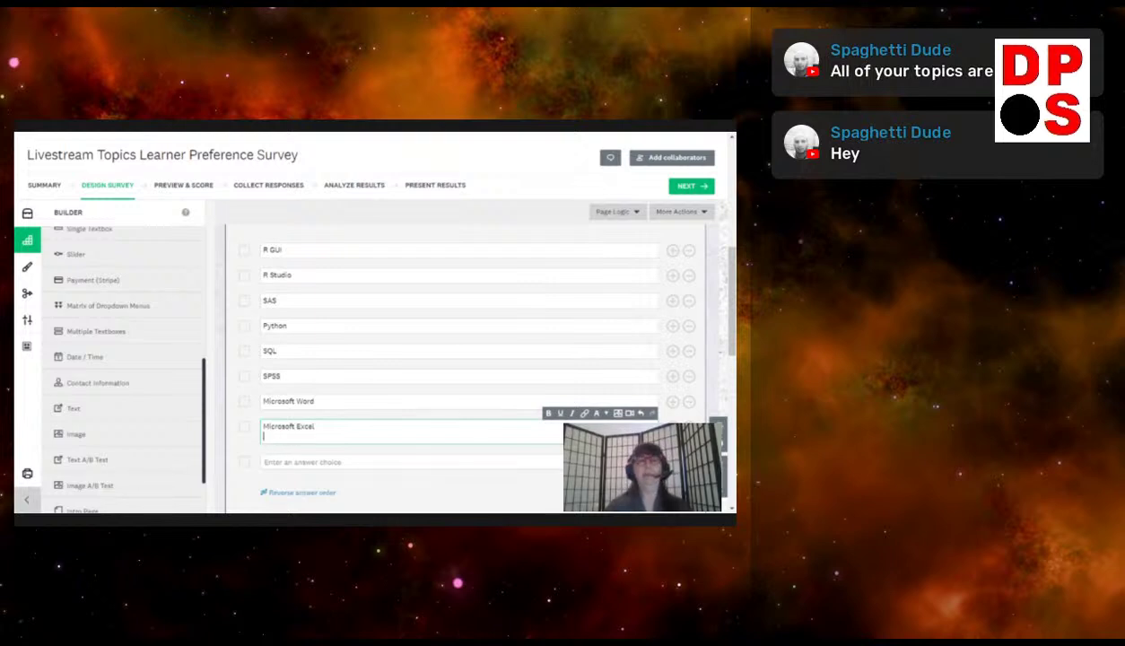
pyautogui.press('Return')
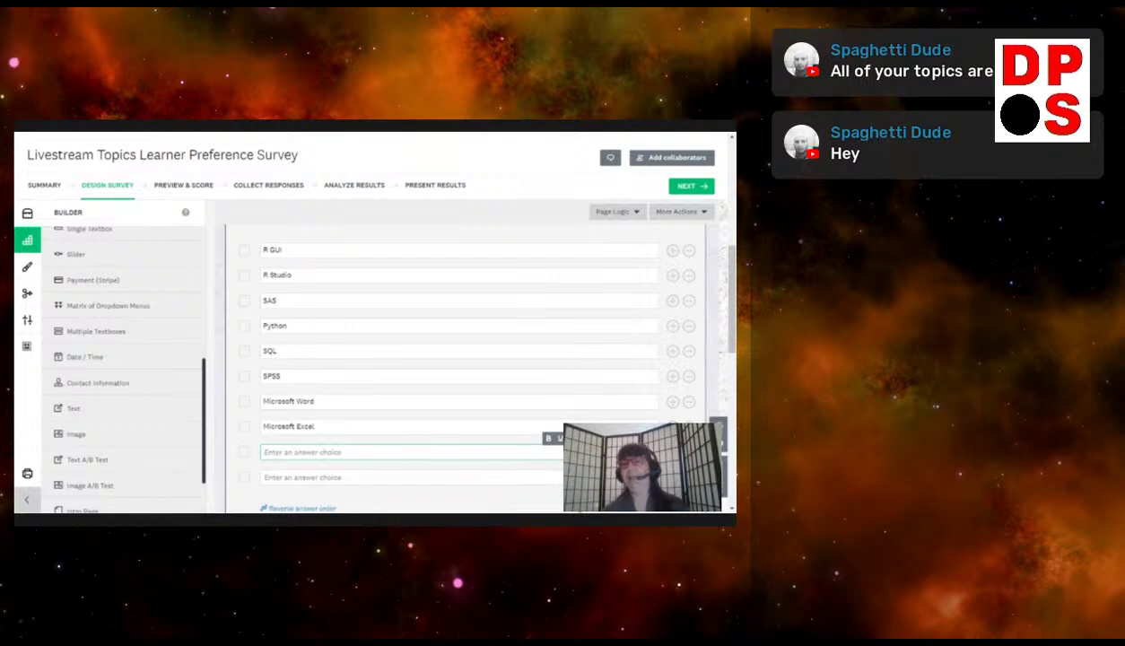
pyautogui.press('BackSpace')
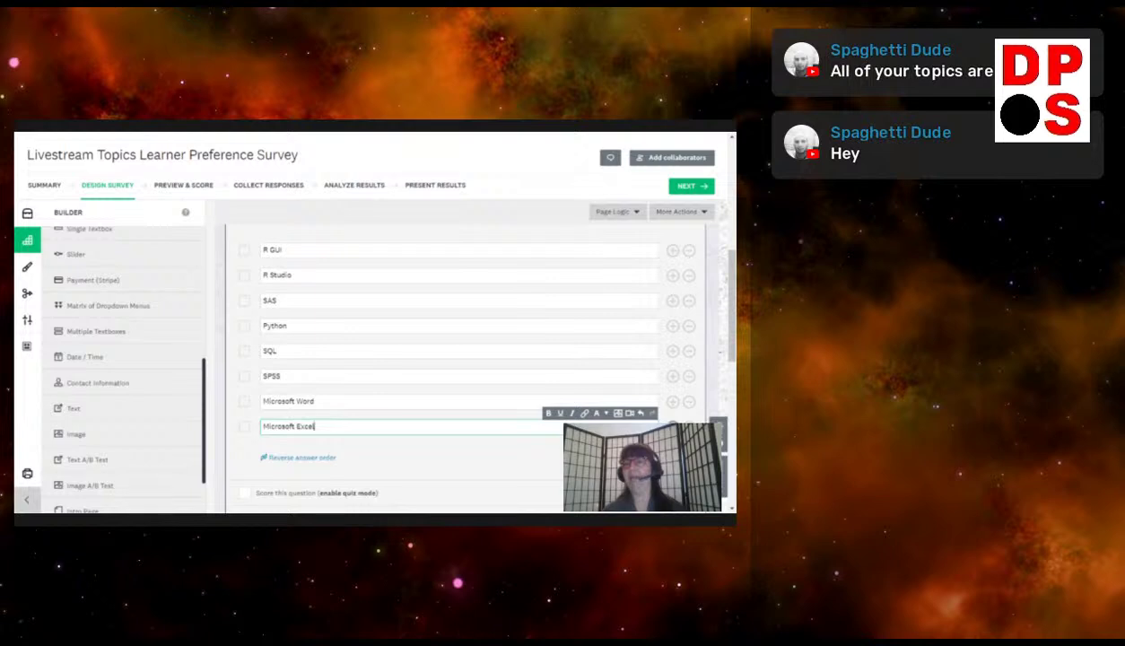
# Add "Microsoft PowerPoint" and "None of the above" as answer choices after Microsoft Excel
pyautogui.press('Return')
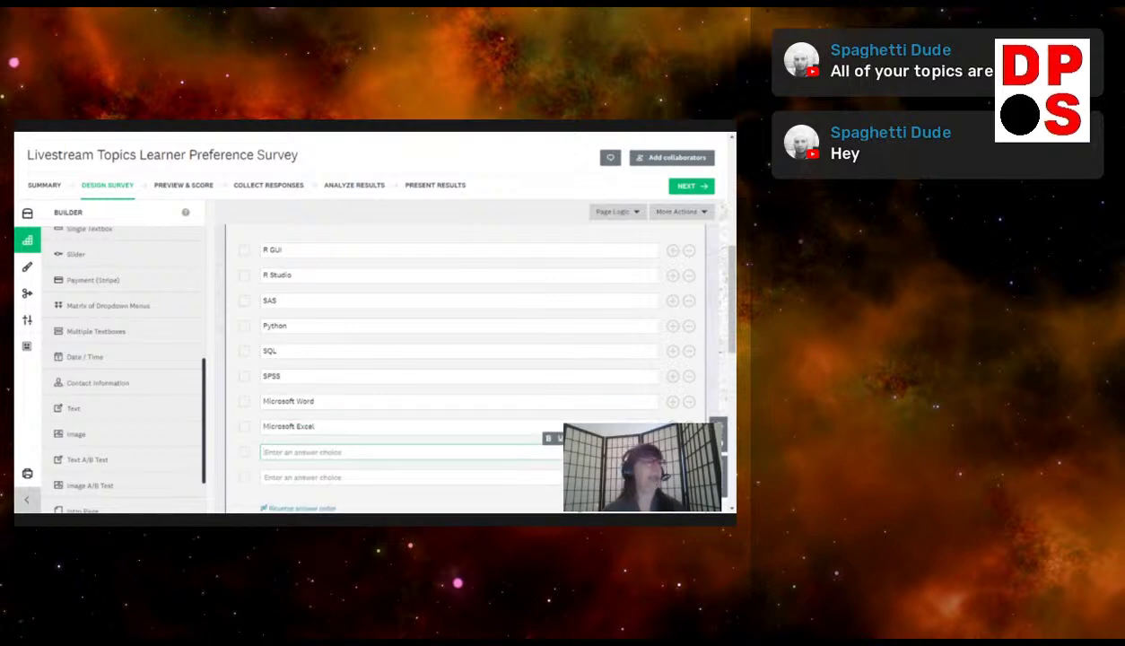
pyautogui.write('Micros')
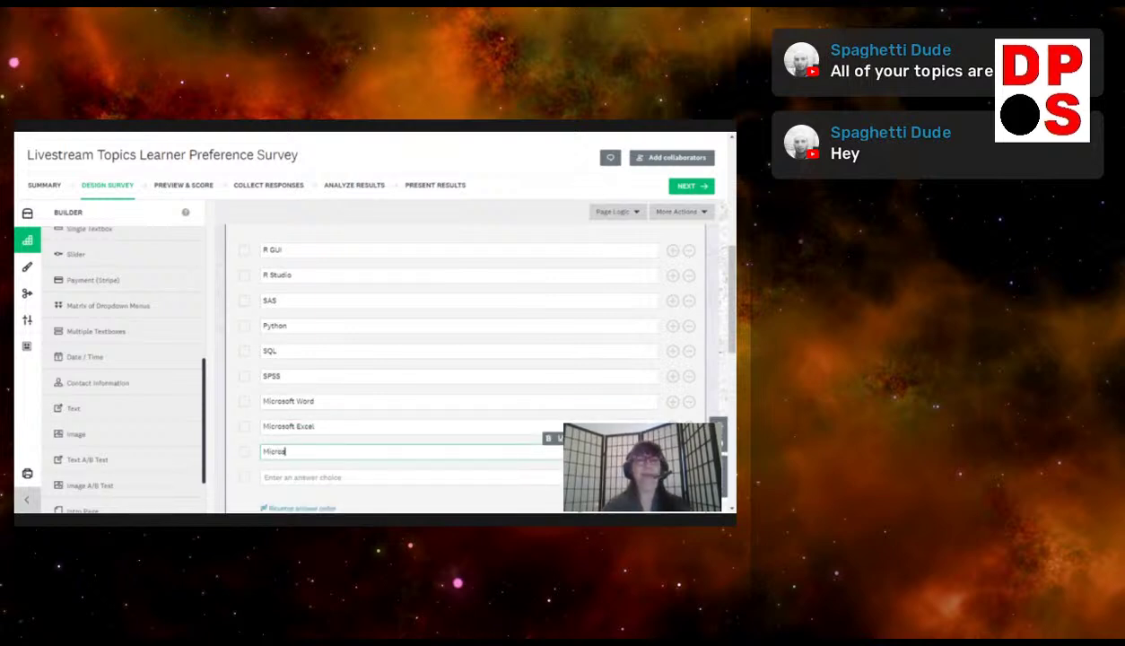
pyautogui.write('oft PowerPoint')
pyautogui.press('Return')
pyautogui.write('None')
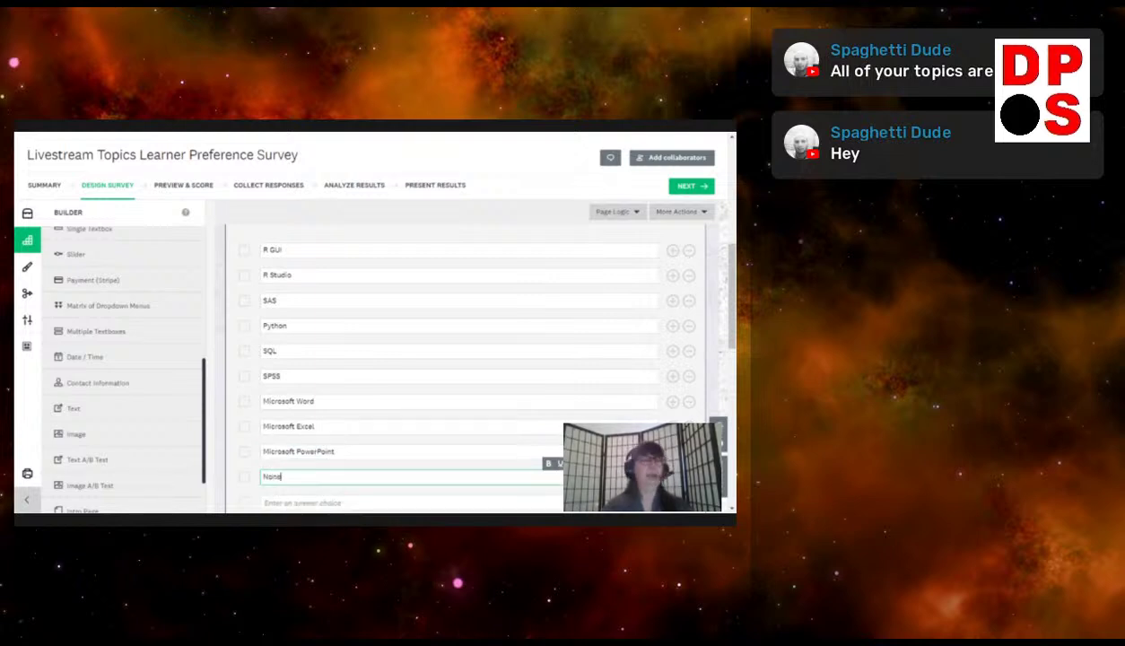
pyautogui.write(' of the above')
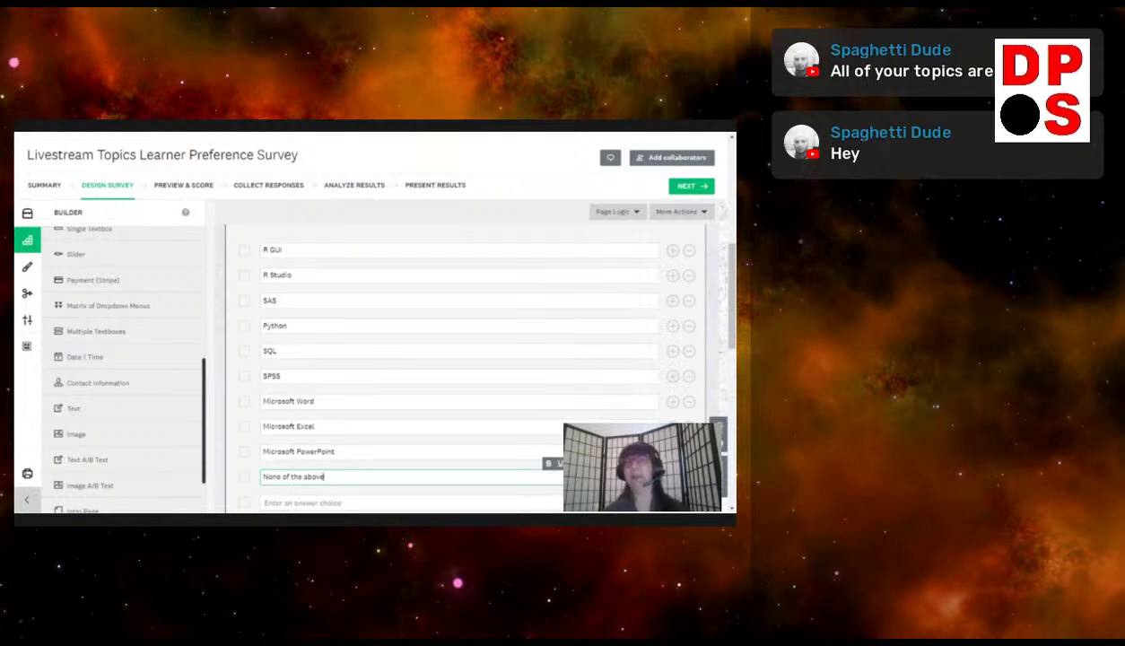
# Replace the manually entered "None of the above" choice with the built-in "None of the above" answer option and save the question
pyautogui.scroll(-2, 517, 315)
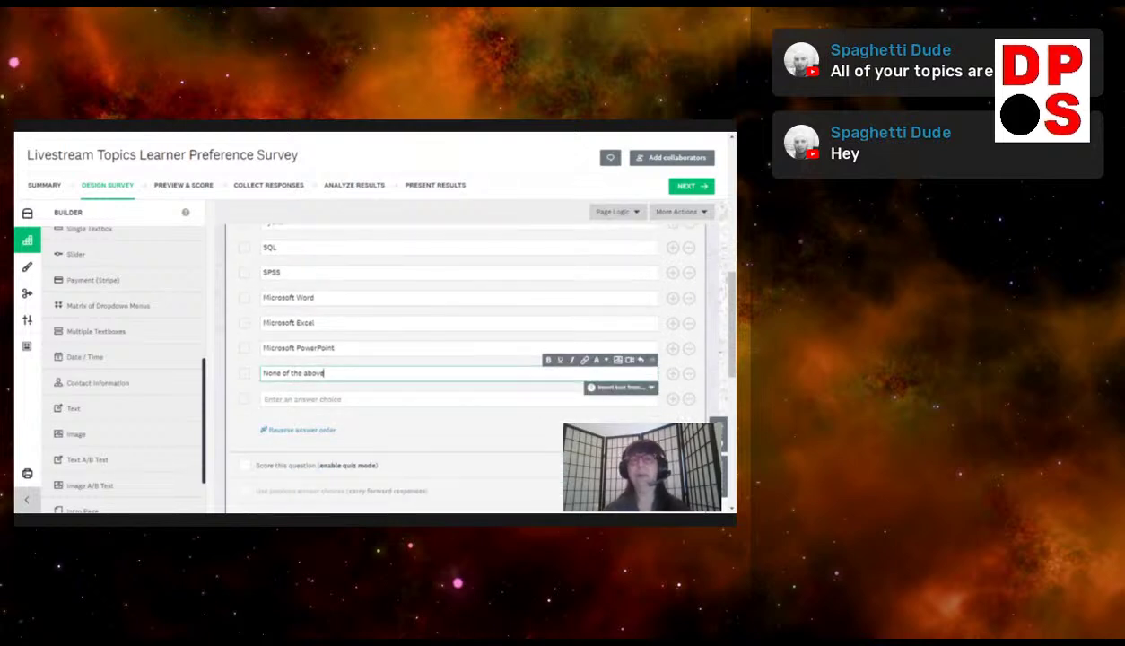
pyautogui.scroll(6, 467, 359)
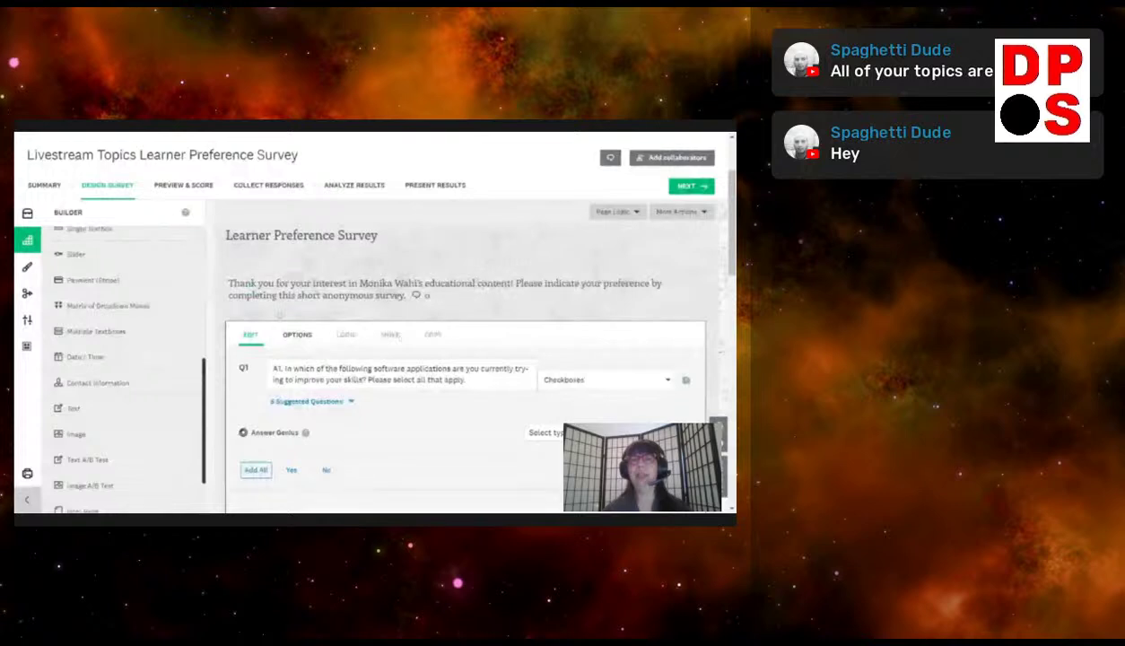
pyautogui.scroll(-2, 444, 310)
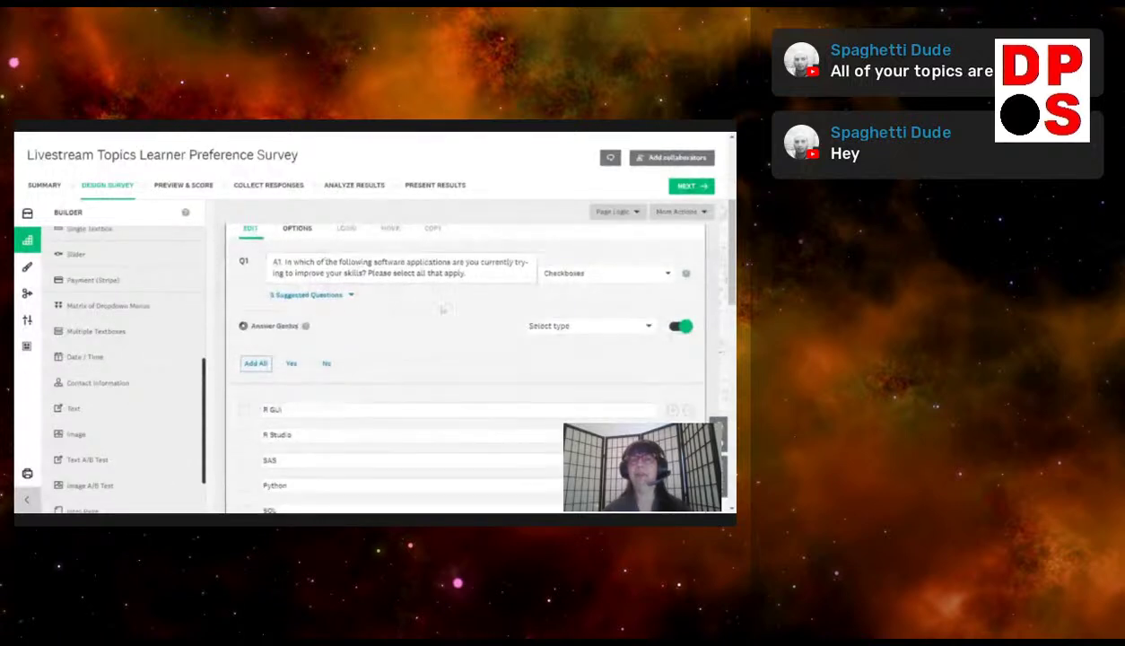
pyautogui.scroll(-3, 443, 314)
pyautogui.scroll(-4, 395, 394)
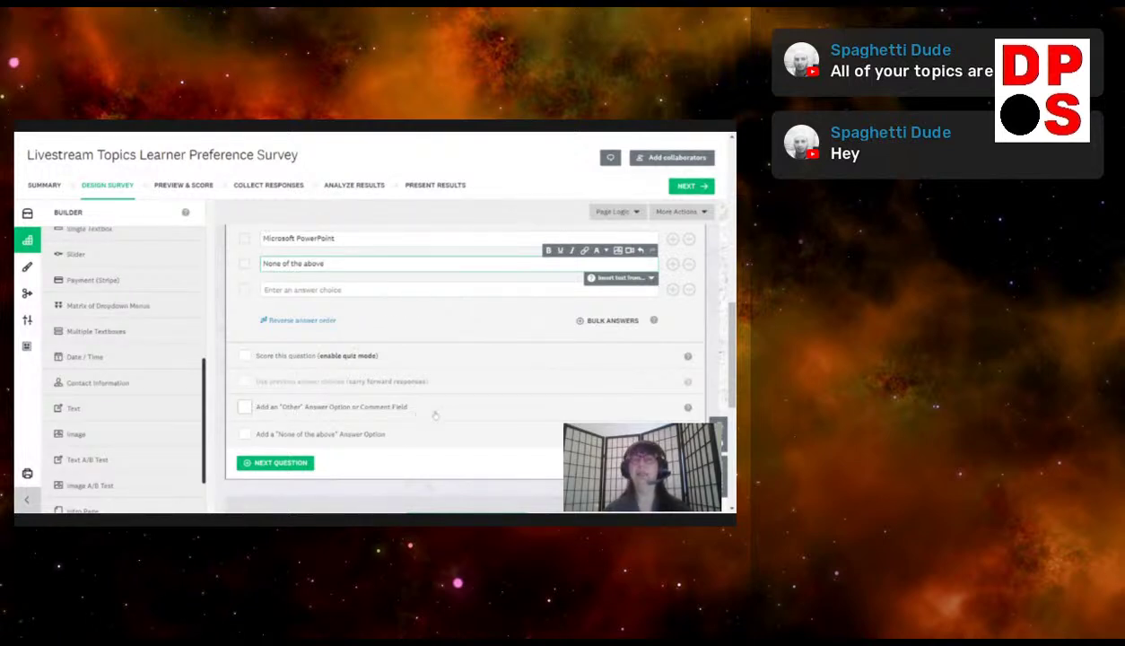
pyautogui.scroll(1, 436, 393)
pyautogui.scroll(2, 436, 393)
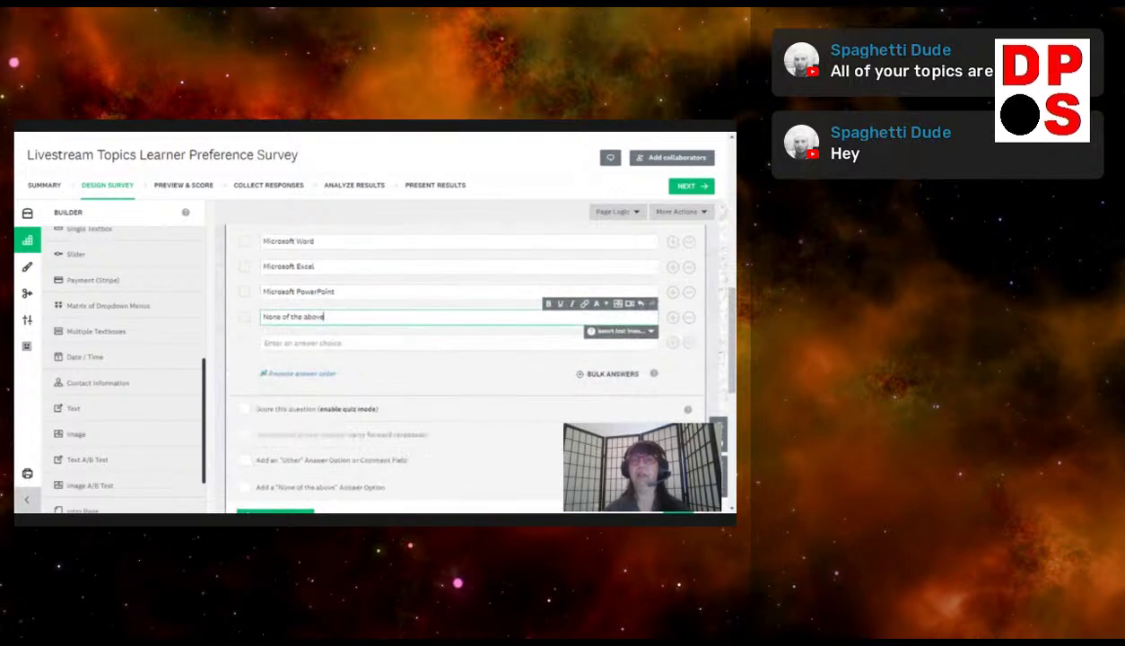
pyautogui.scroll(-3, 377, 395)
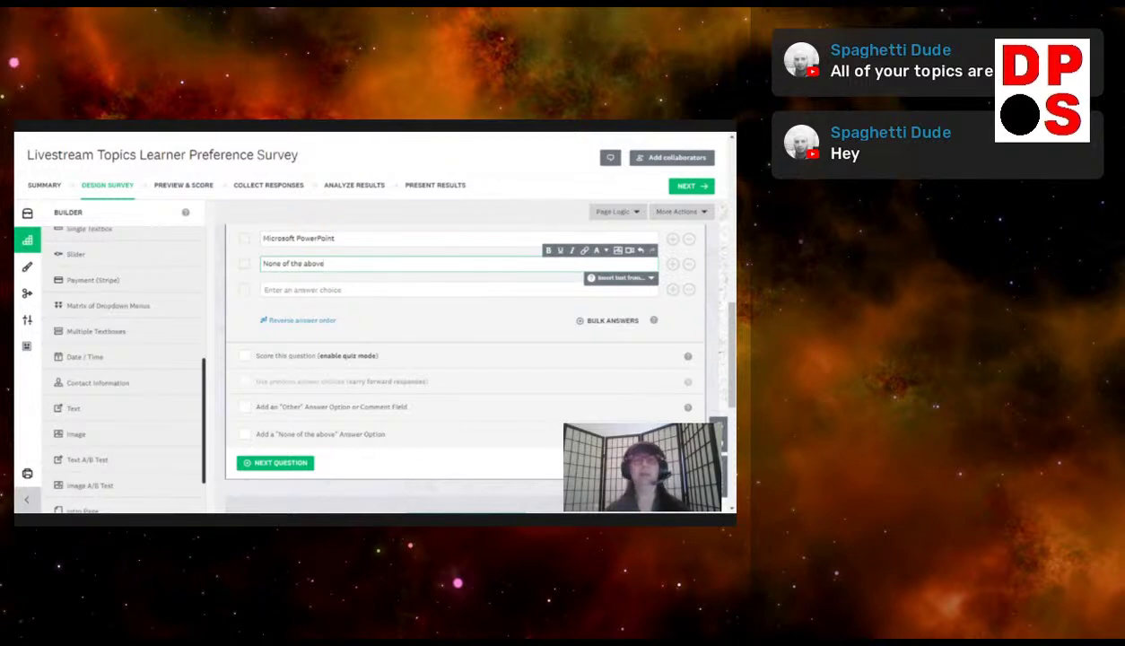
pyautogui.click(688, 264)
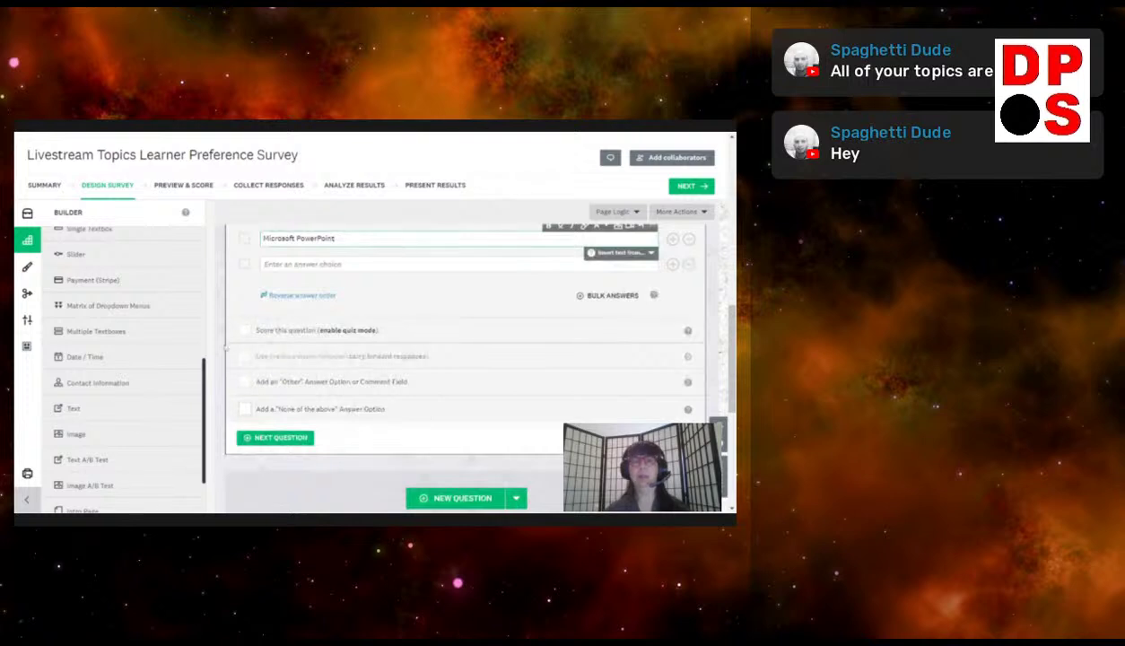
pyautogui.click(245, 411)
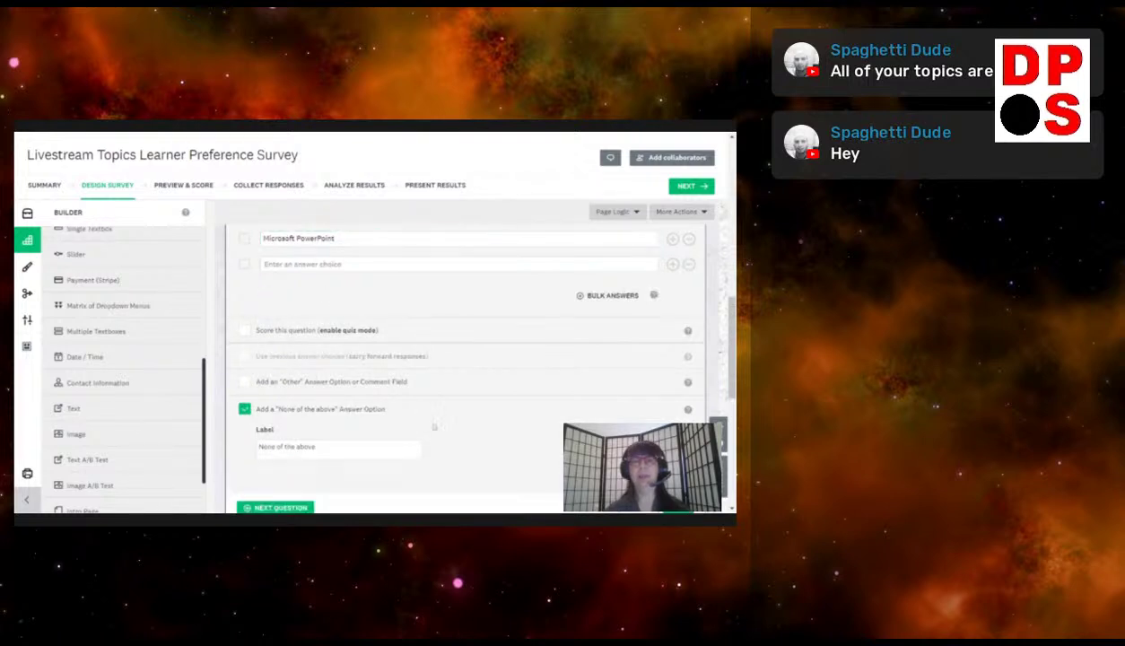
pyautogui.scroll(-2, 427, 420)
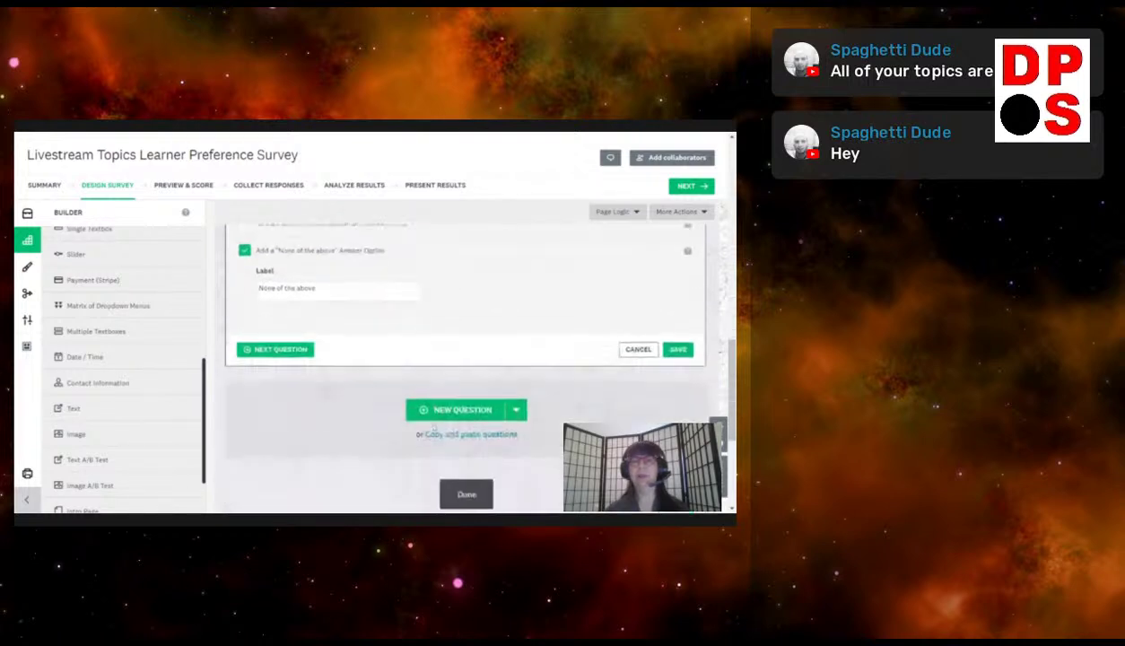
pyautogui.click(675, 349)
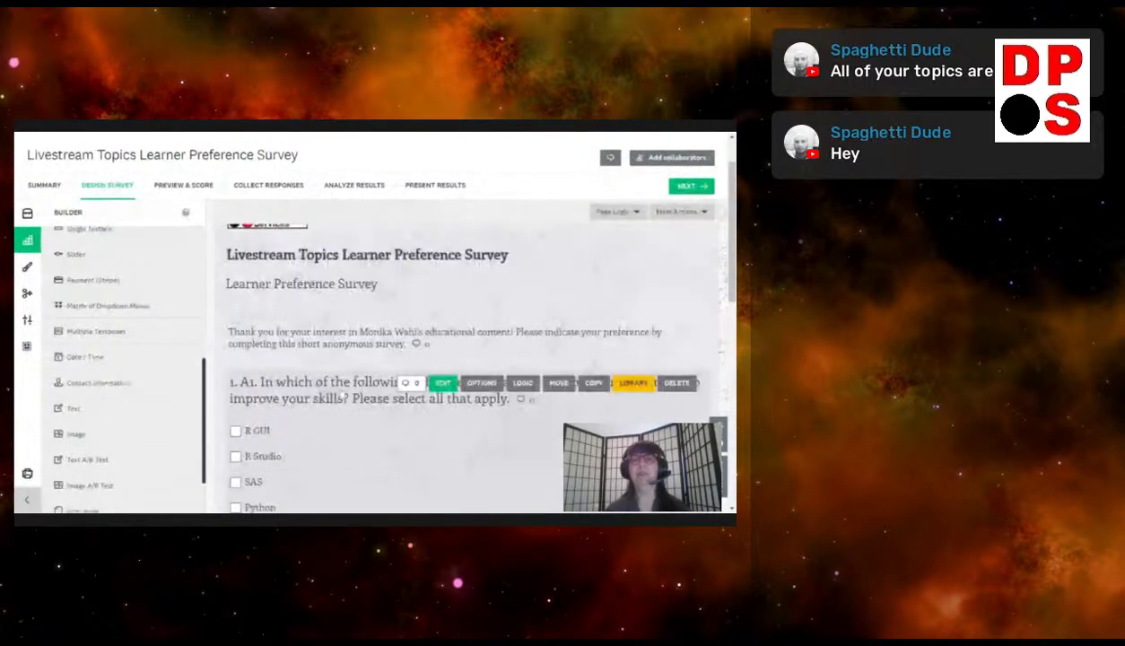
# Check the saved question in the survey design and examine the intro text and answer choices in the survey preview
pyautogui.scroll(-5, 465, 394)
pyautogui.scroll(1, 465, 395)
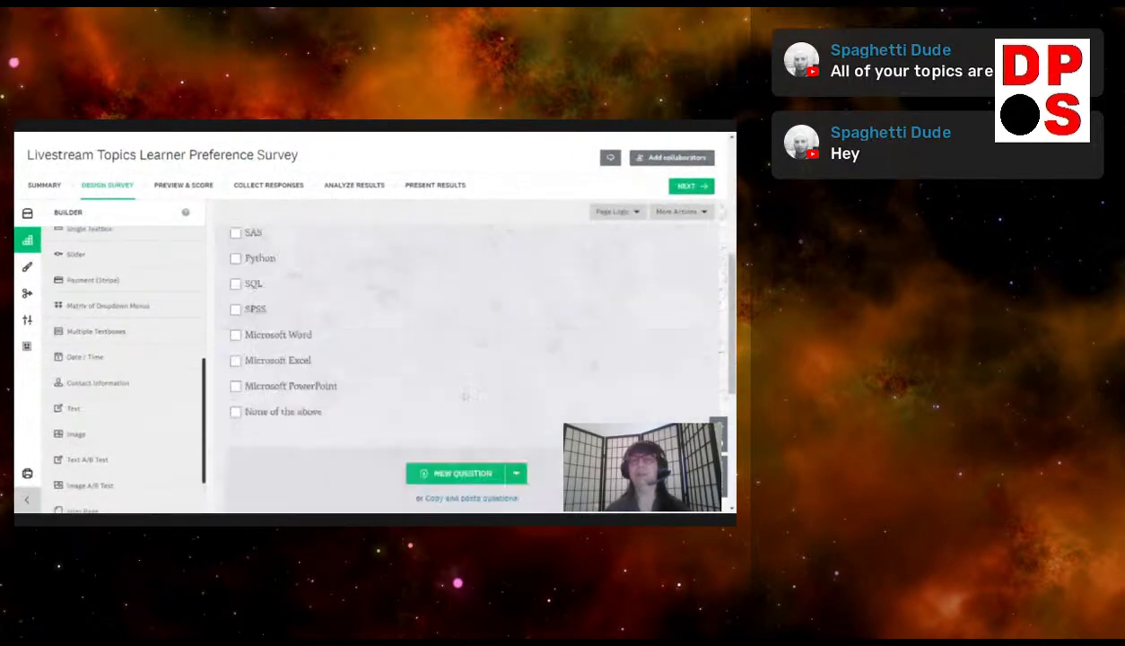
pyautogui.scroll(5, 464, 395)
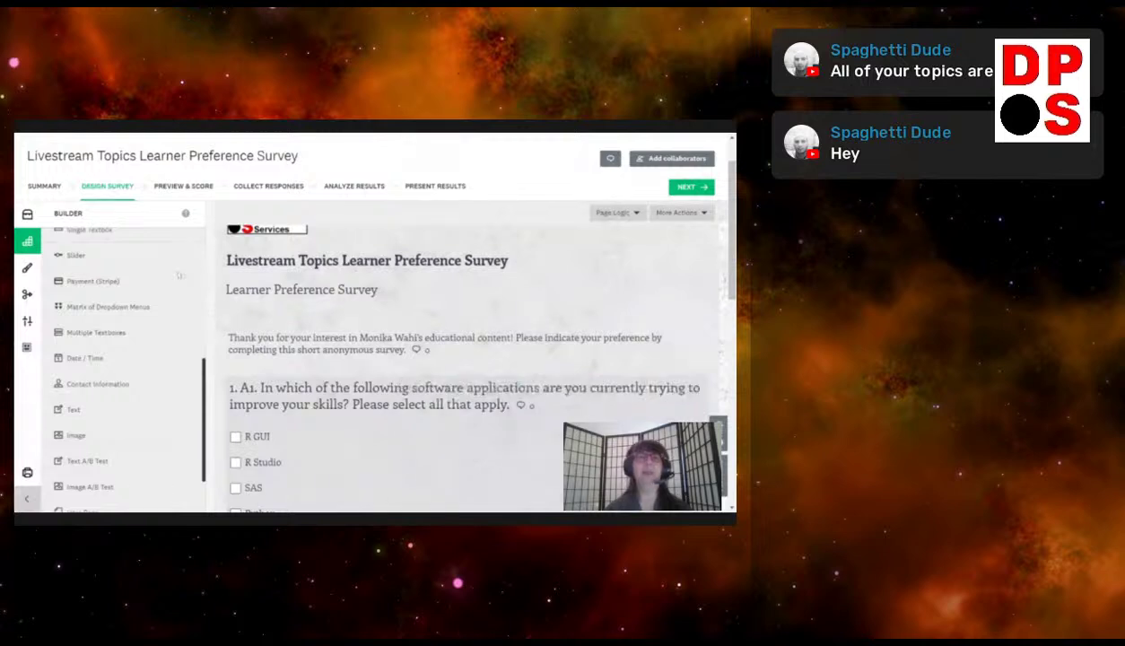
pyautogui.click(171, 185)
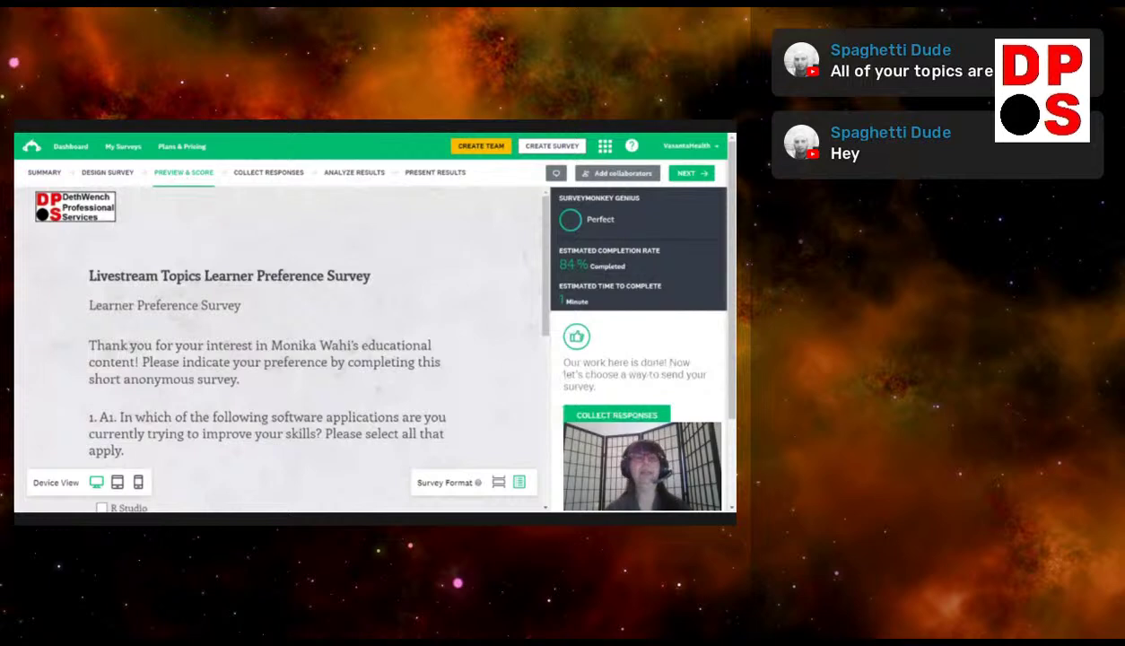
pyautogui.scroll(-3, 239, 304)
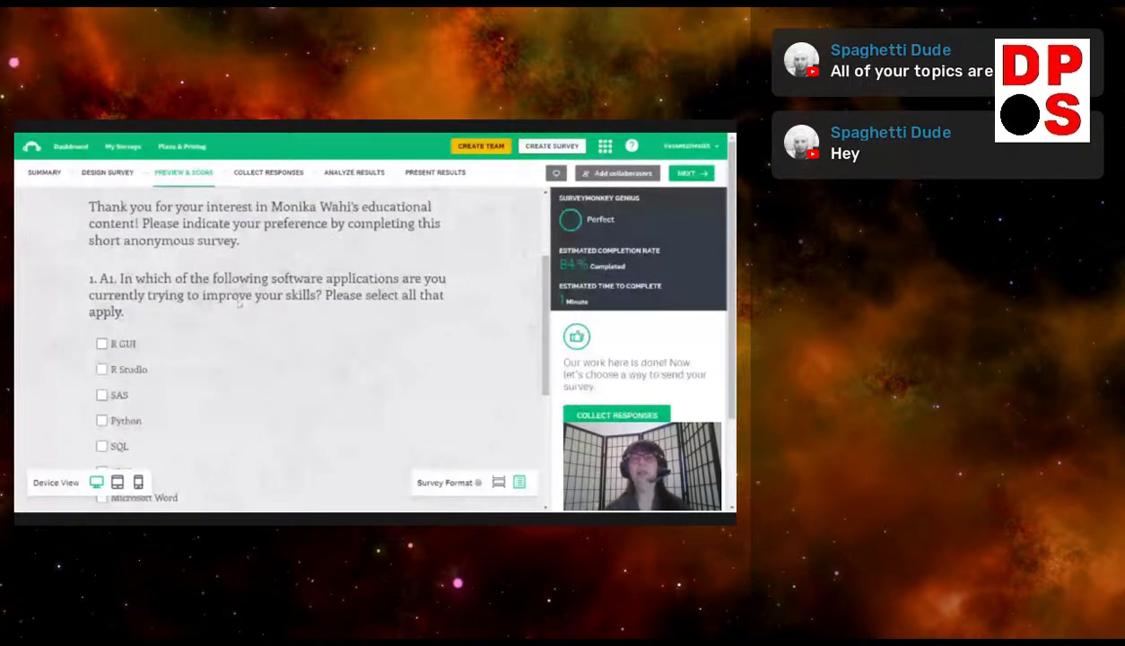
pyautogui.scroll(3, 254, 305)
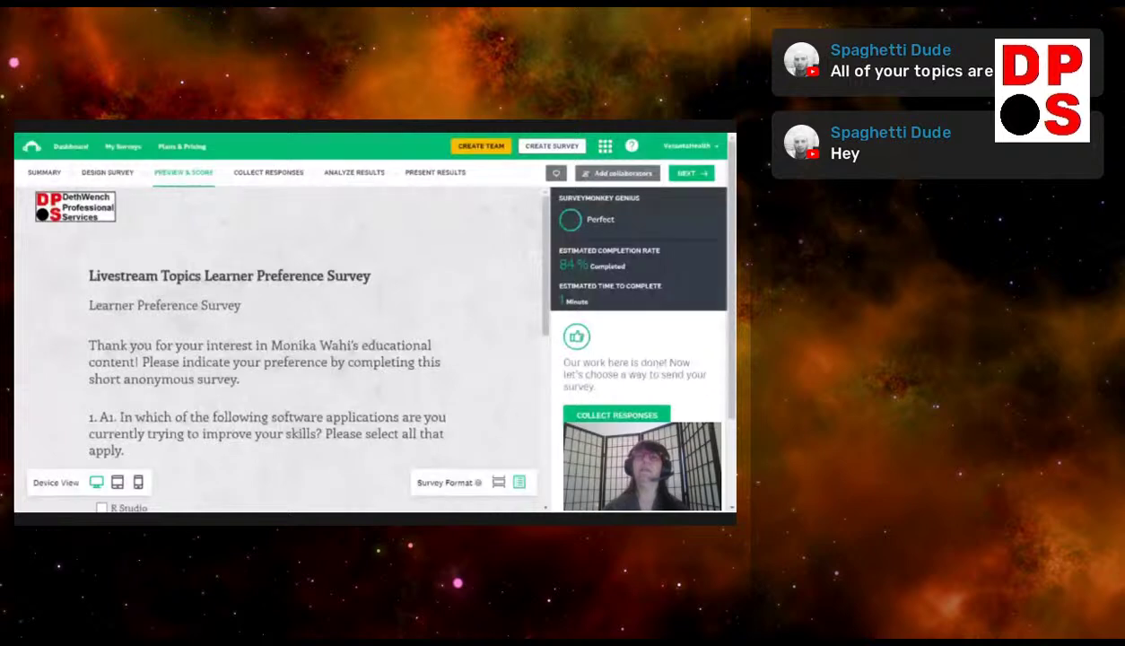
pyautogui.scroll(-1, 368, 283)
pyautogui.scroll(-3, 330, 335)
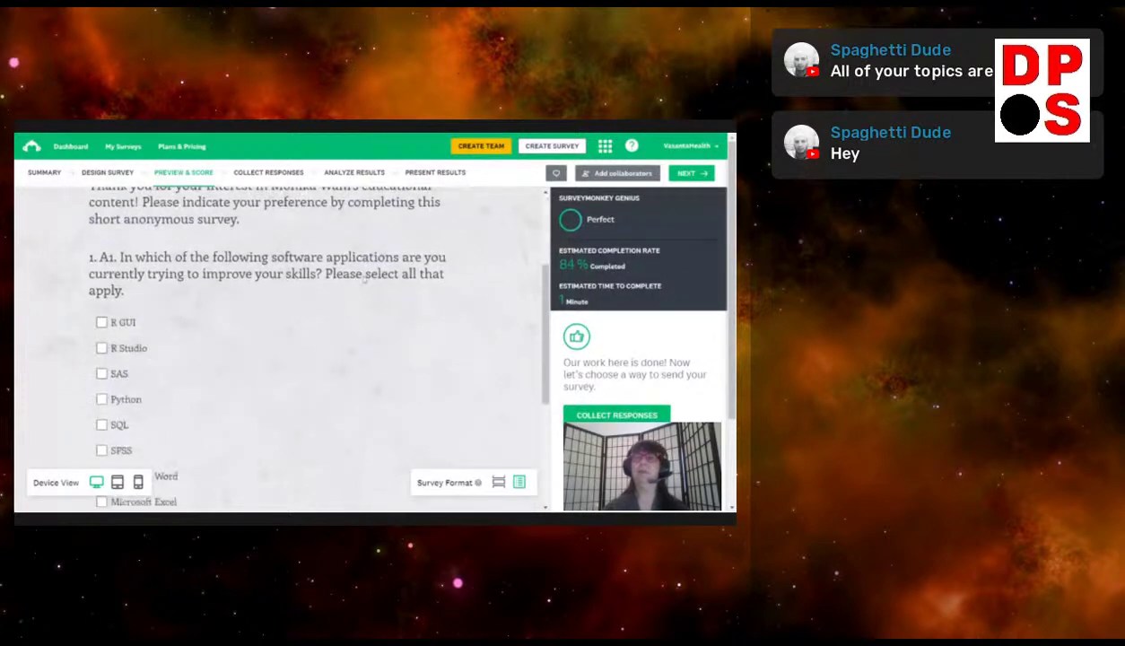
pyautogui.scroll(3, 330, 335)
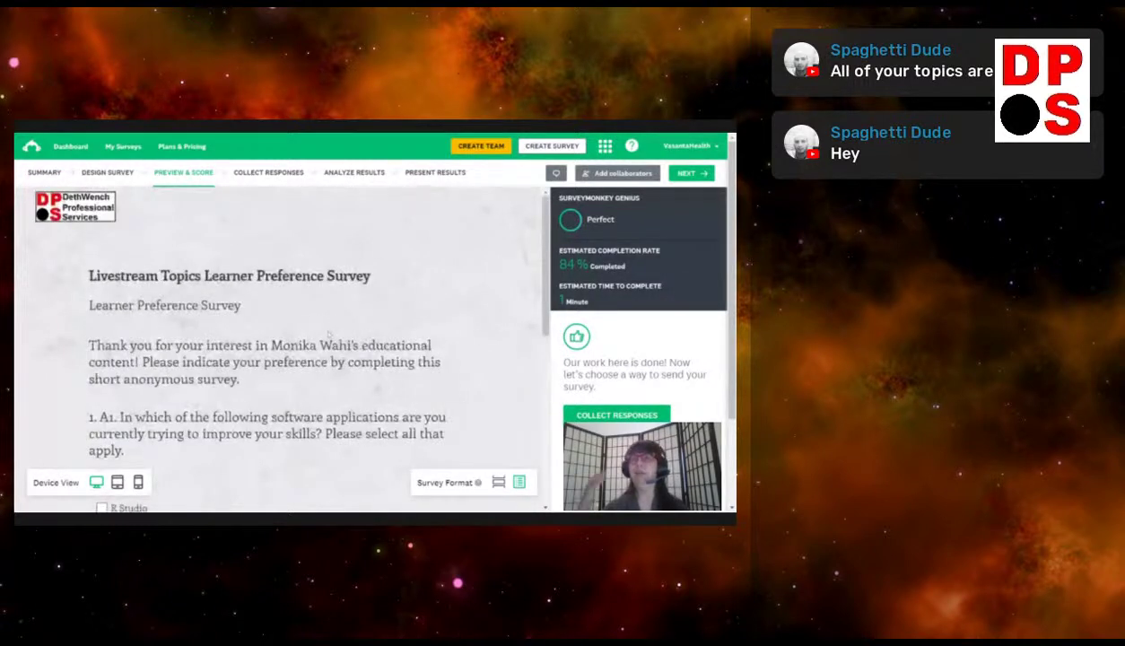
# Test the software question in the preview by selecting R GUI and Python, followed by None of the above
pyautogui.scroll(-1, 327, 334)
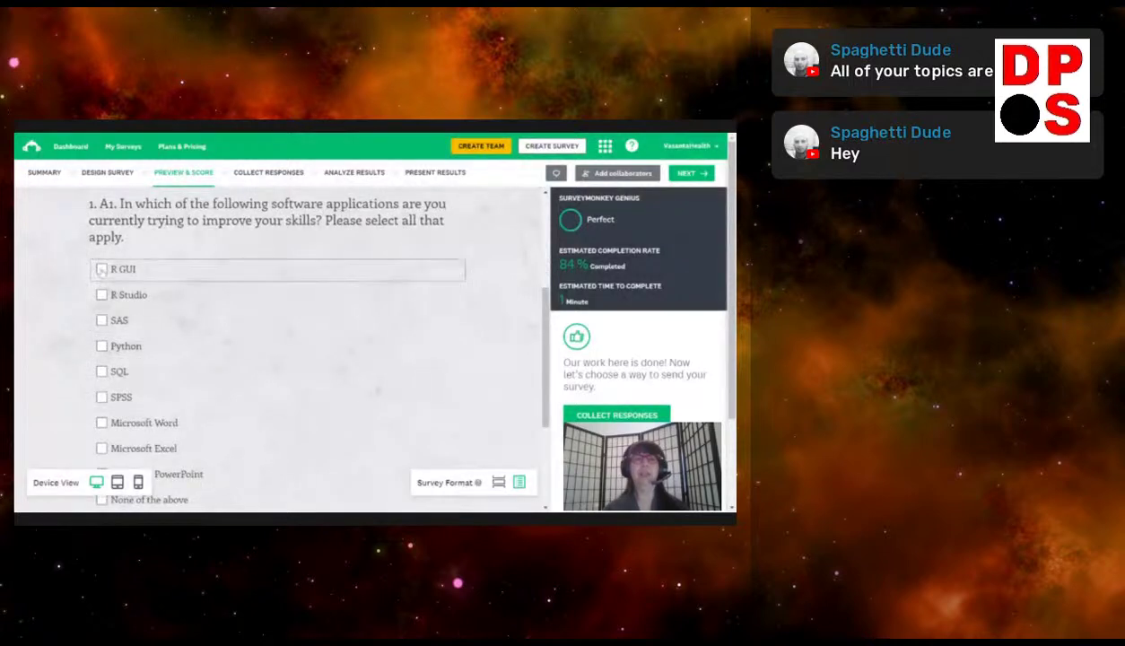
pyautogui.click(101, 269)
pyautogui.click(102, 346)
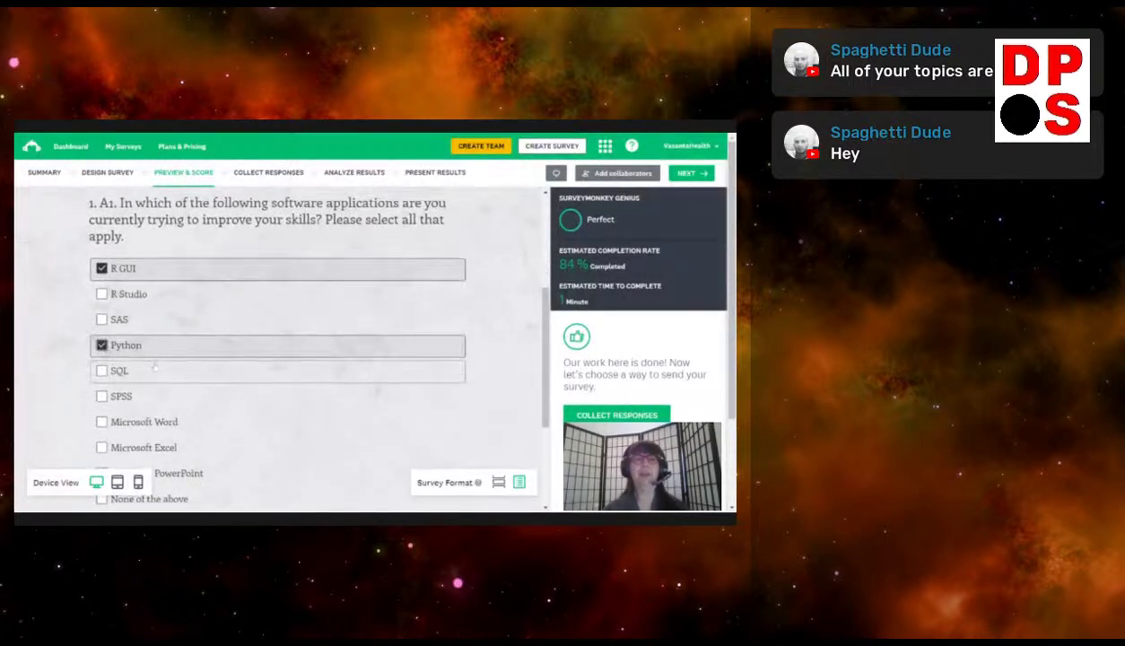
pyautogui.scroll(-2, 102, 347)
pyautogui.click(102, 328)
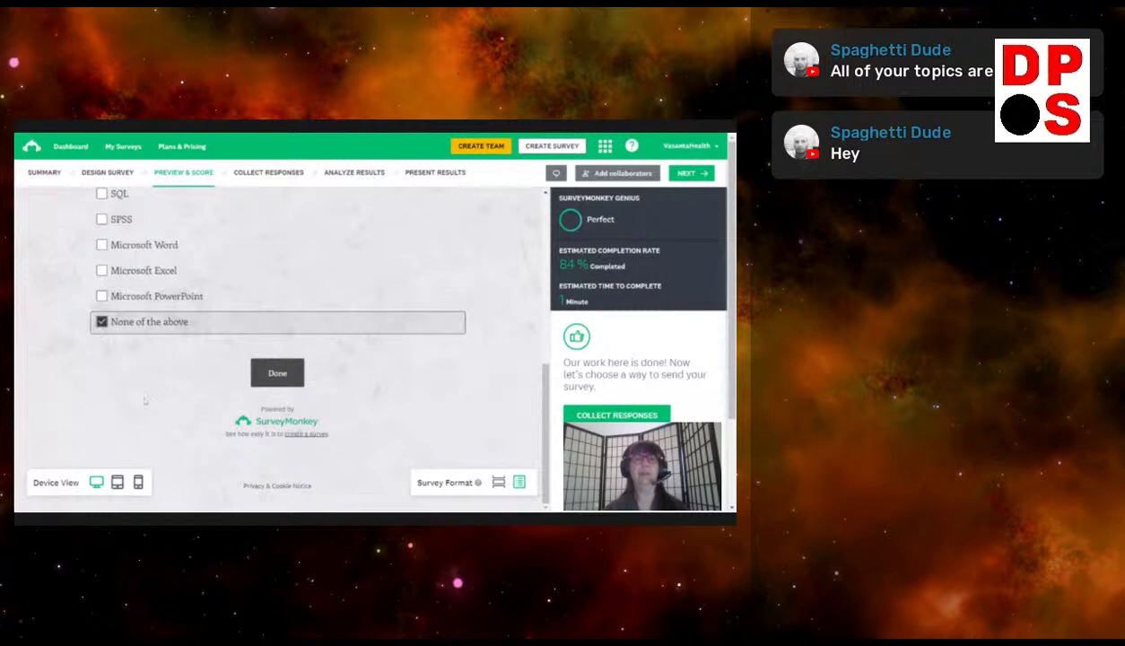
pyautogui.scroll(5, 98, 345)
pyautogui.scroll(-3, 85, 360)
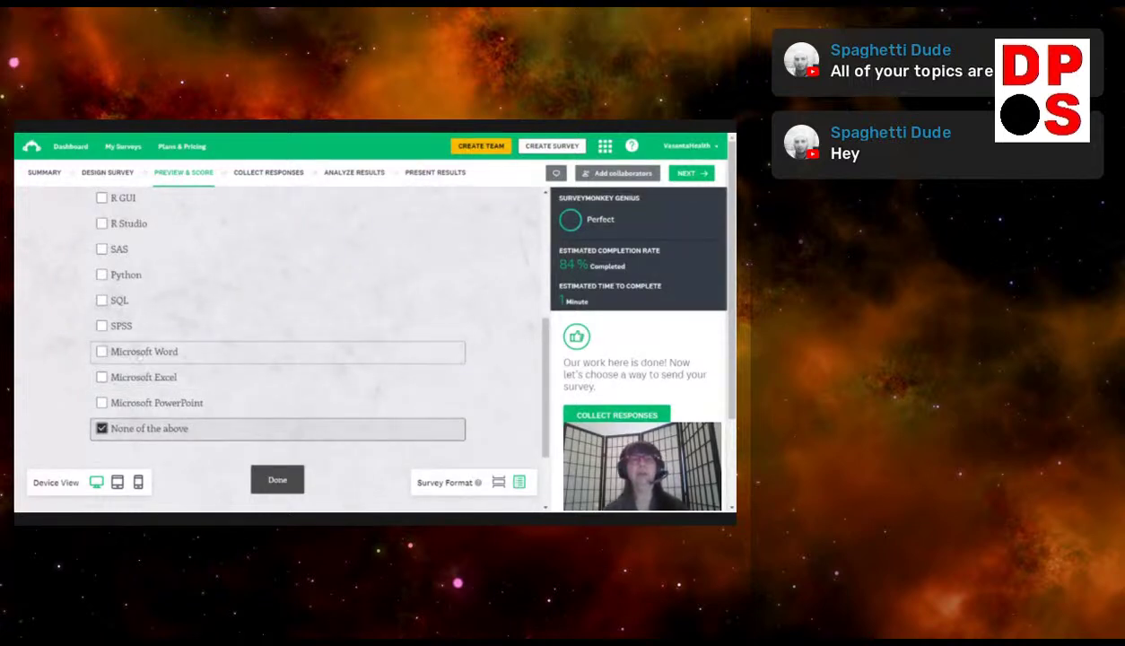
# Select Python and SAS in place of None of the above in the preview and clear both again
pyautogui.click(102, 275)
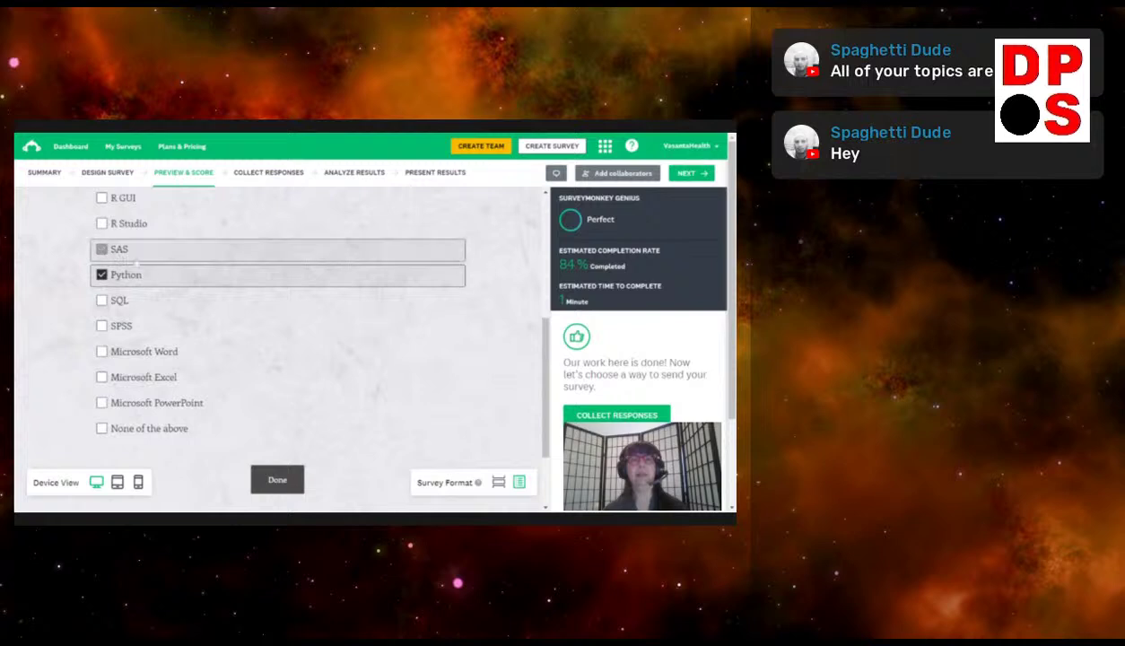
pyautogui.click(103, 249)
pyautogui.scroll(5, 266, 362)
pyautogui.scroll(-3, 268, 362)
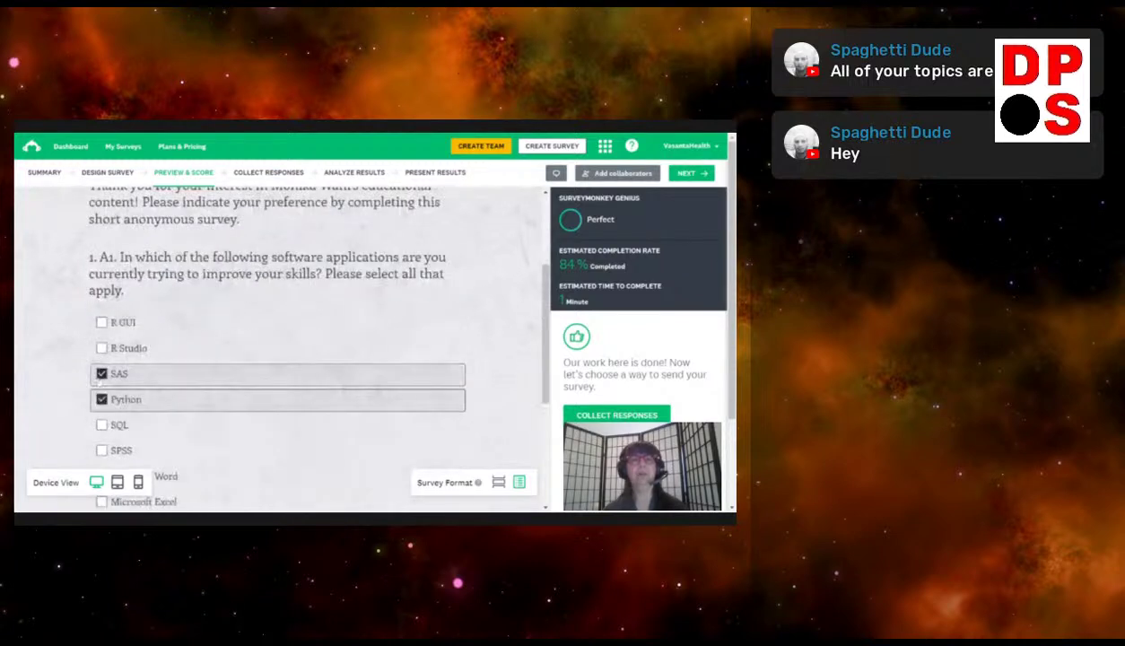
pyautogui.click(102, 373)
pyautogui.click(102, 400)
pyautogui.scroll(-3, 316, 319)
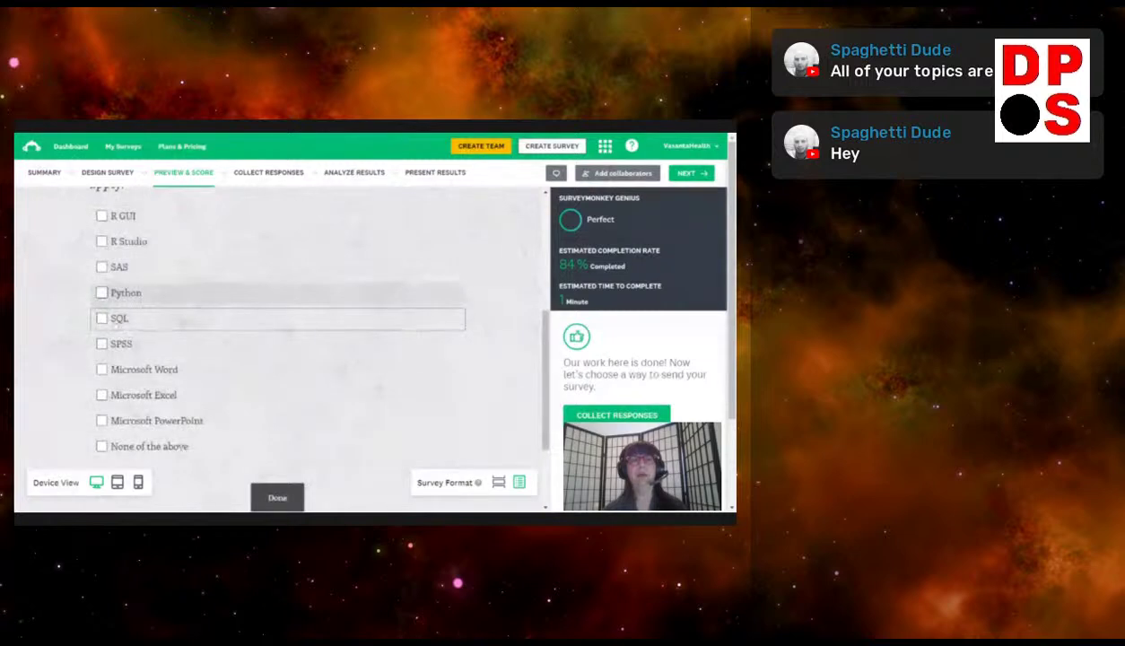
# Test the software question in the preview by selecting SQL, R GUI and SAS, finish the preview and return to the survey design
pyautogui.click(111, 319)
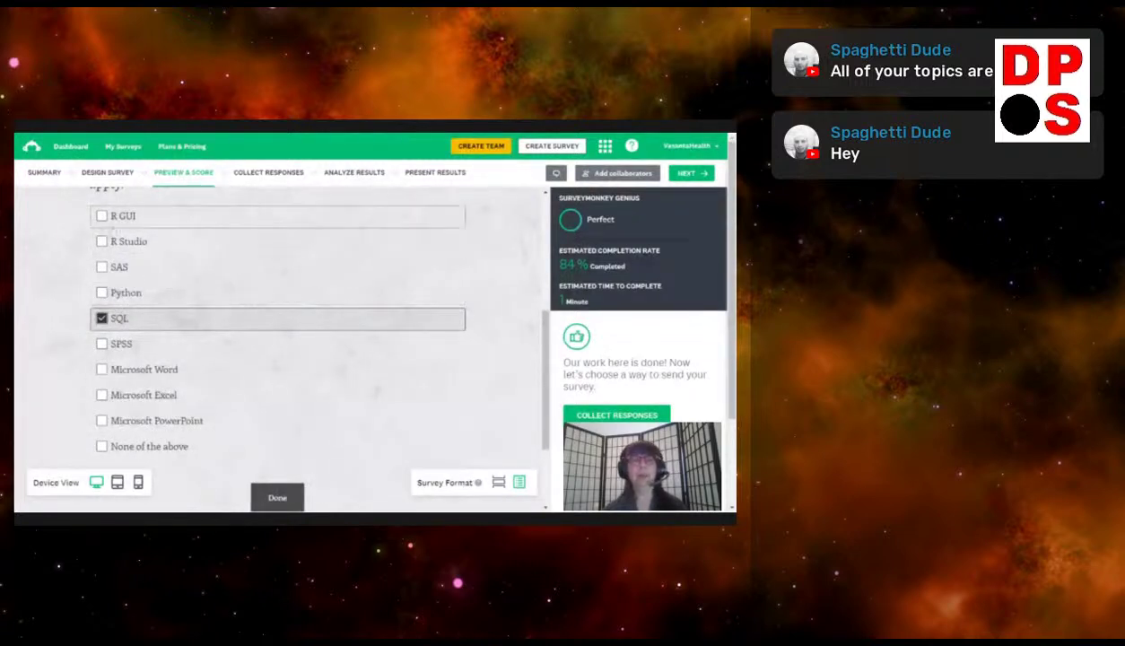
pyautogui.click(102, 216)
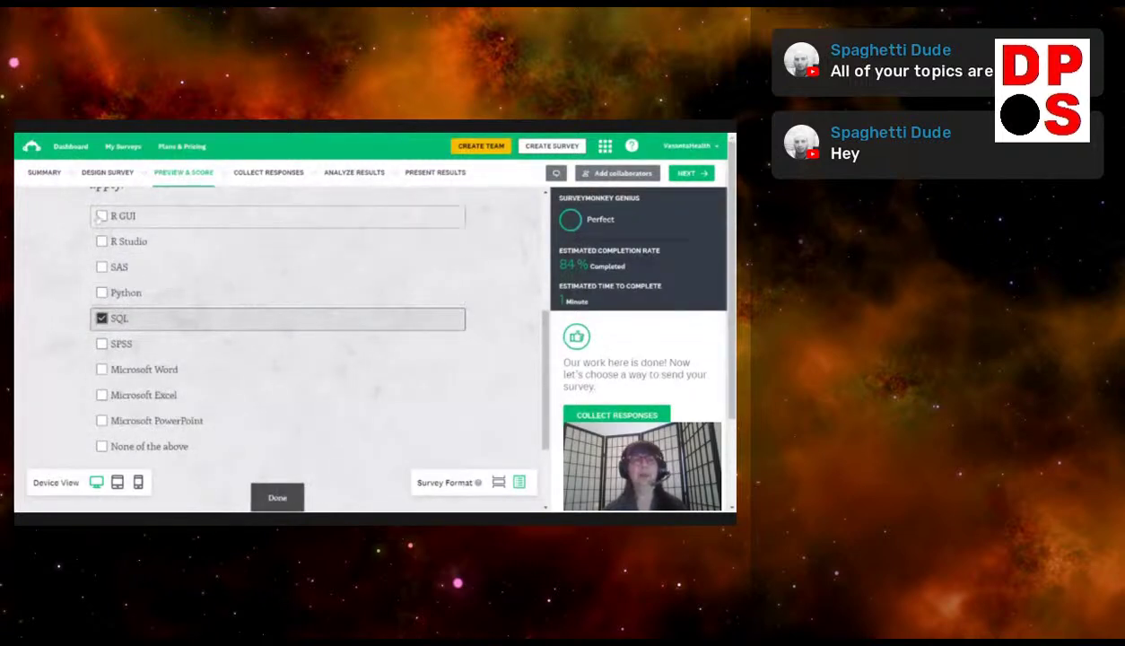
pyautogui.click(103, 269)
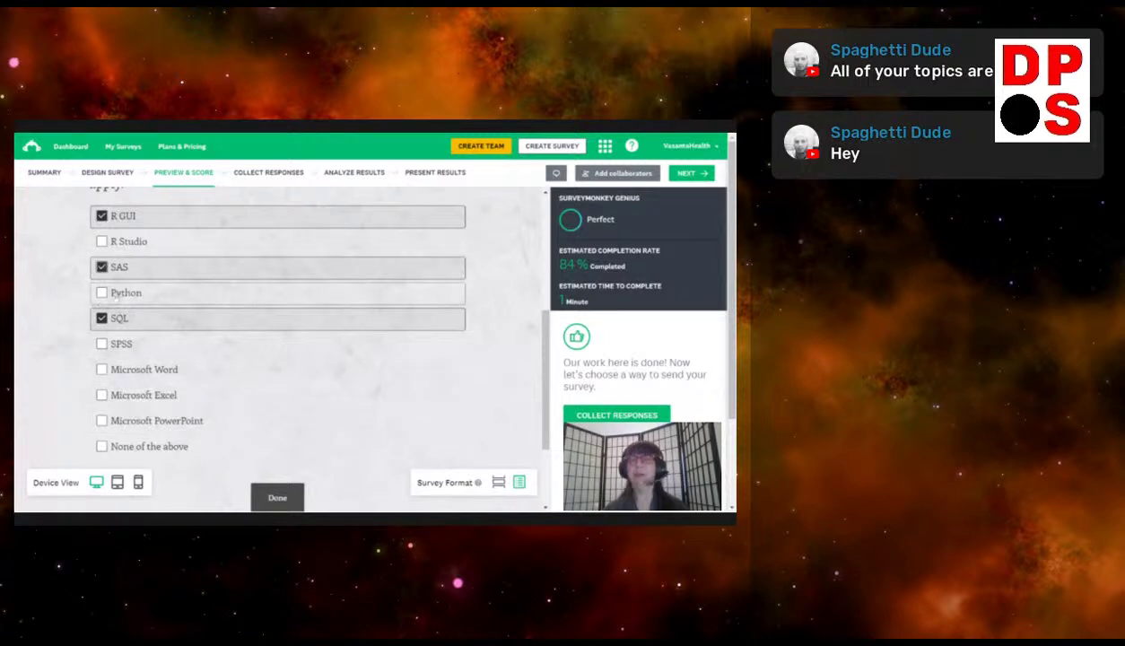
pyautogui.click(277, 497)
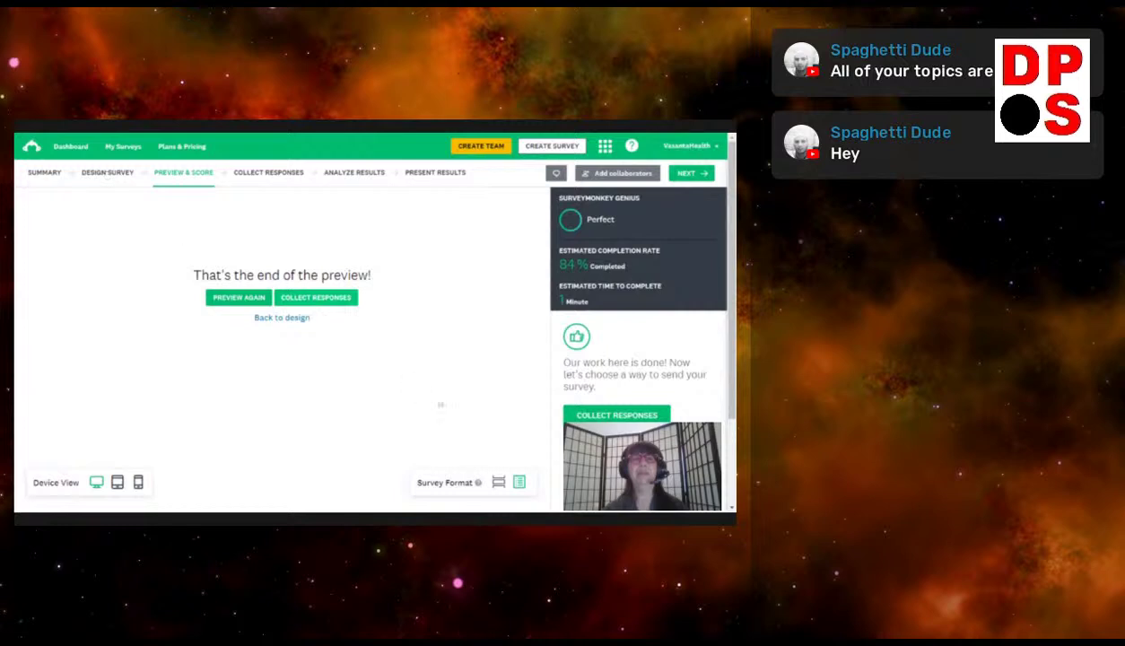
pyautogui.click(282, 318)
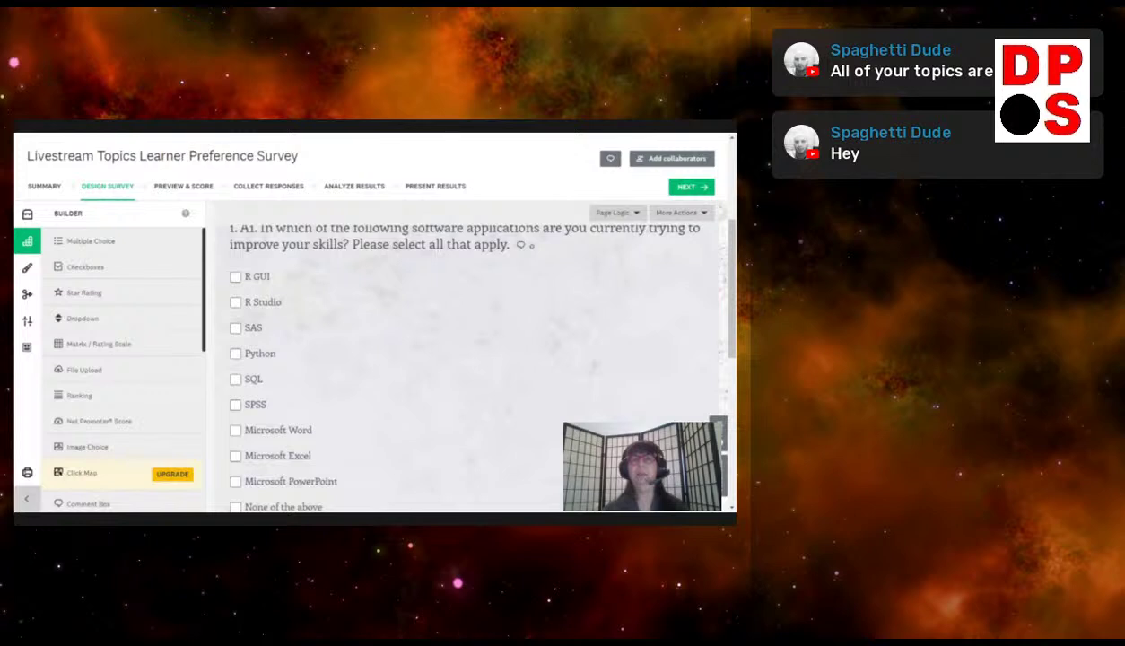
# Add a Multiple Choice question reading "A2. Which of the following software do you use most often right now (choose one)?"
pyautogui.scroll(-2, 471, 359)
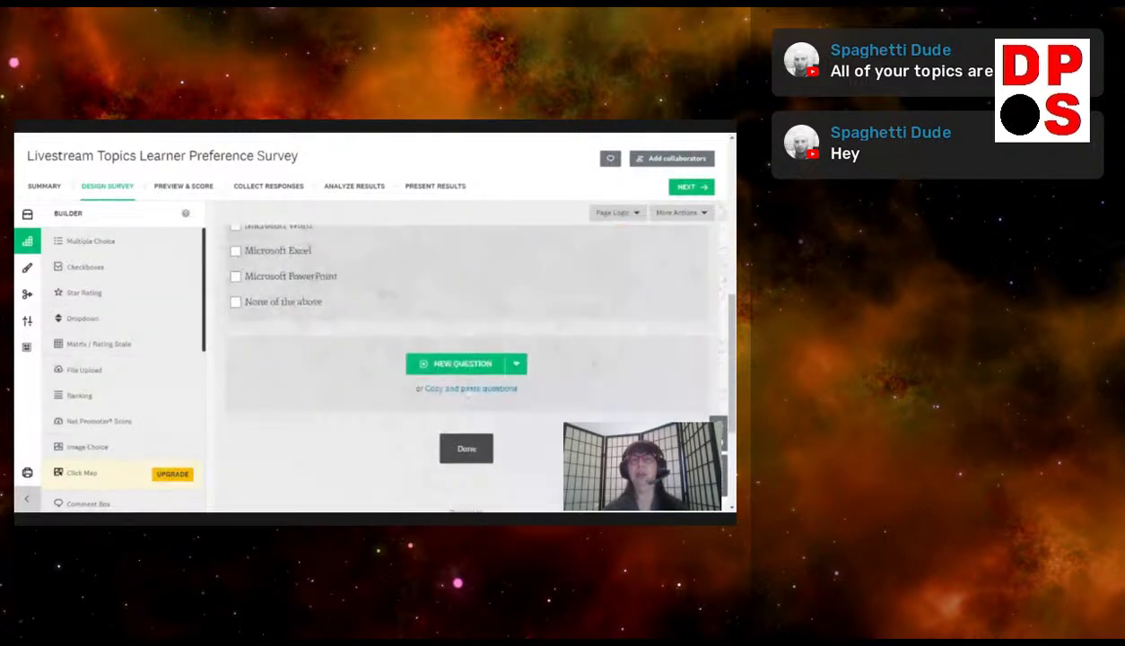
pyautogui.click(458, 363)
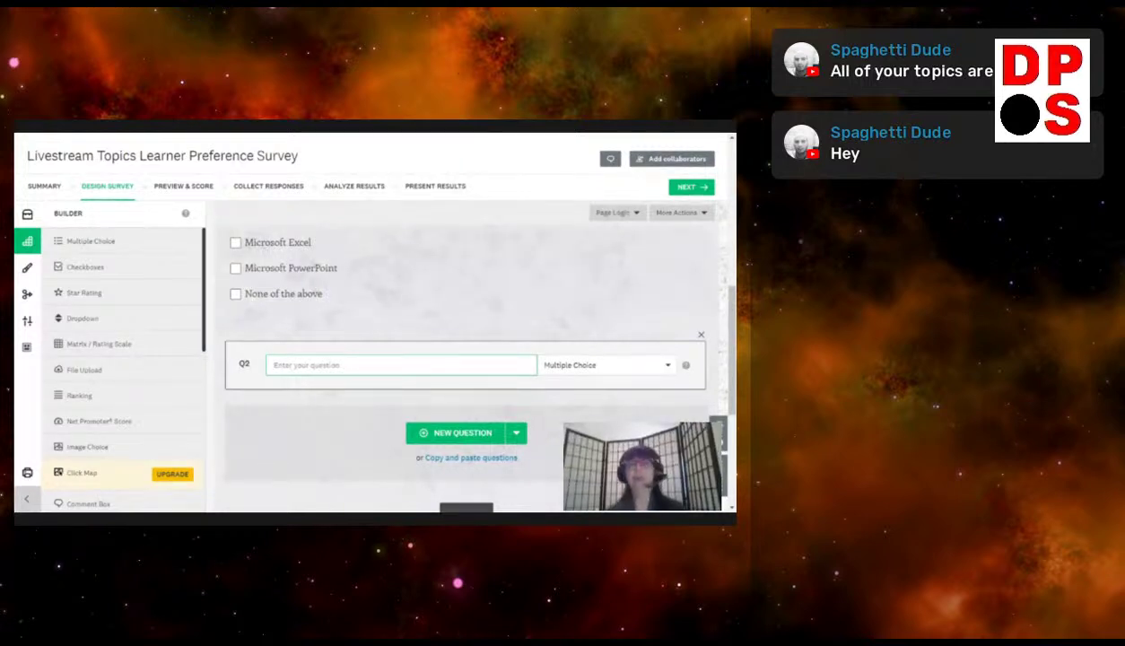
pyautogui.write('A2. Which of the following software do you use most often right now (choose one)?')
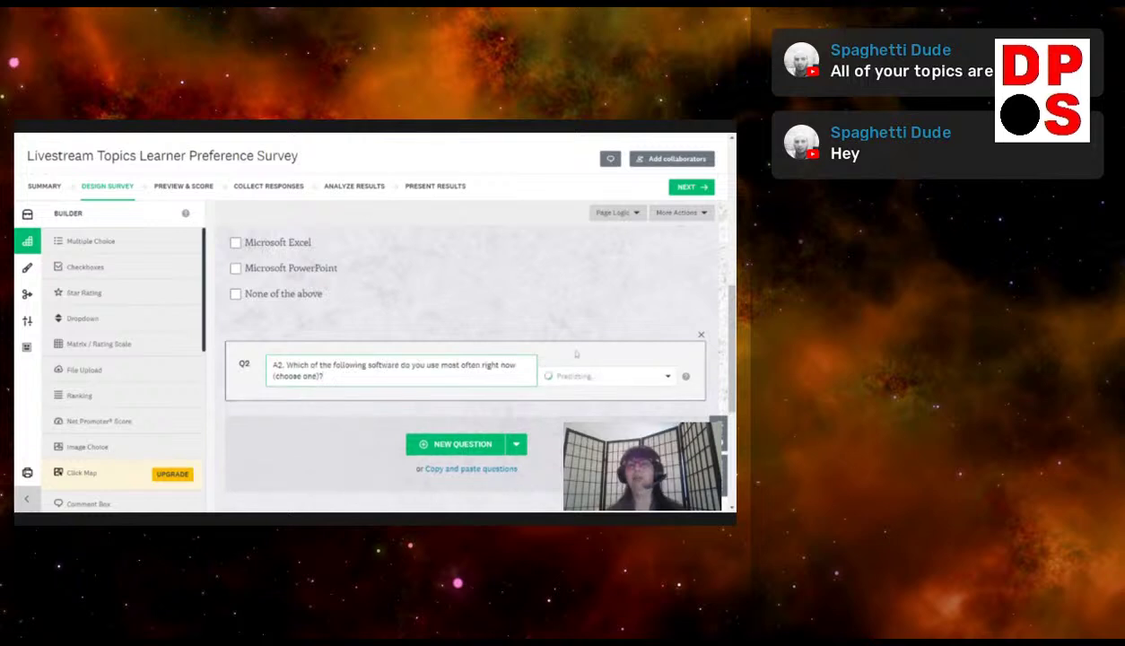
pyautogui.click(568, 364)
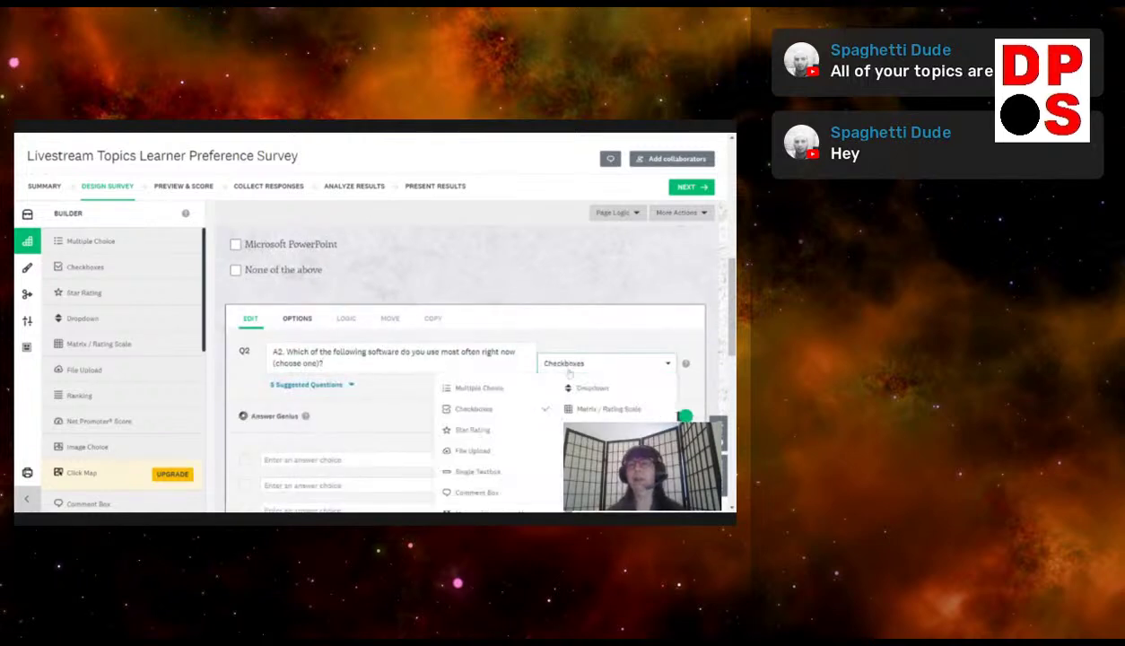
pyautogui.click(470, 389)
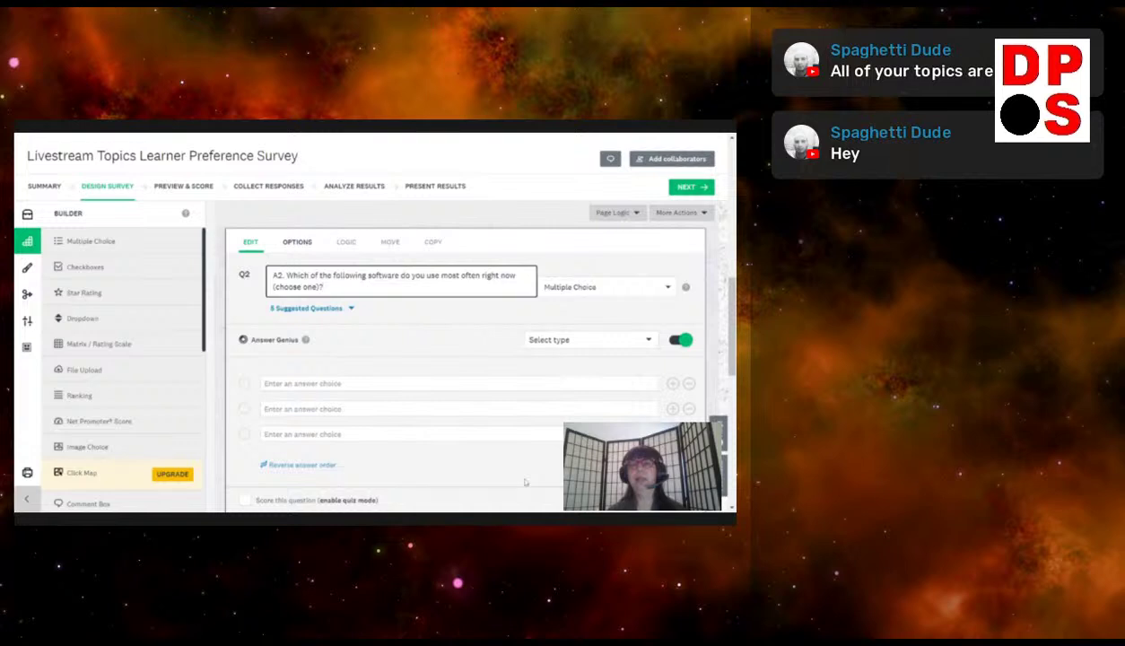
# Enter R GUI and R Studio as the first two answer choices of question A2
pyautogui.scroll(-2, 525, 482)
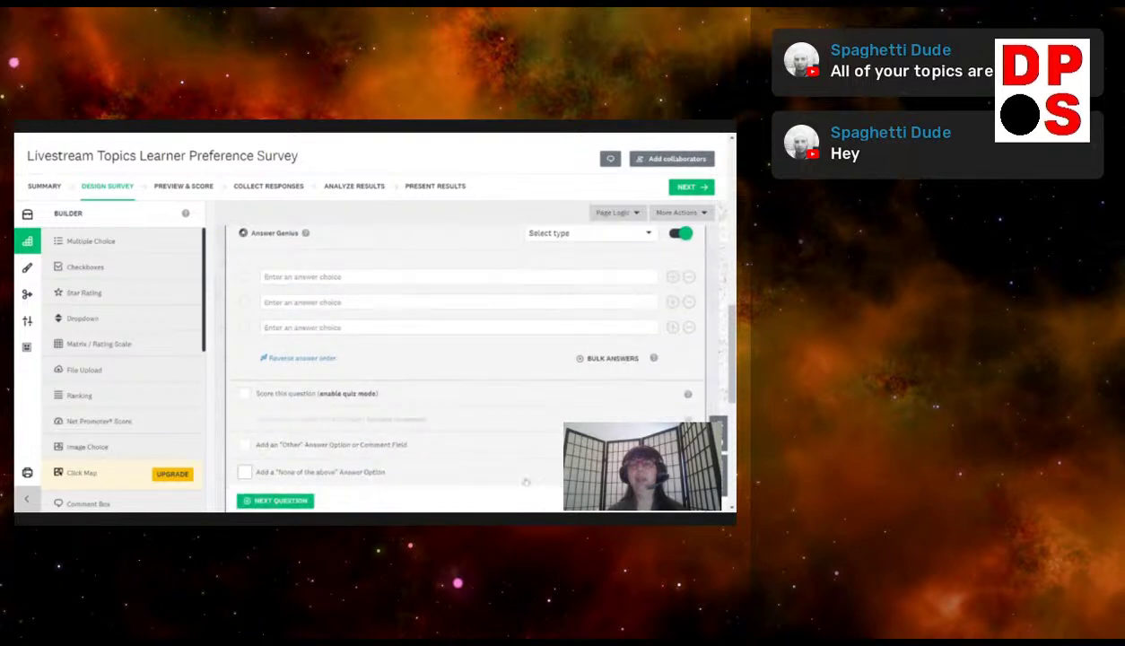
pyautogui.scroll(2, 525, 482)
pyautogui.scroll(6, 390, 377)
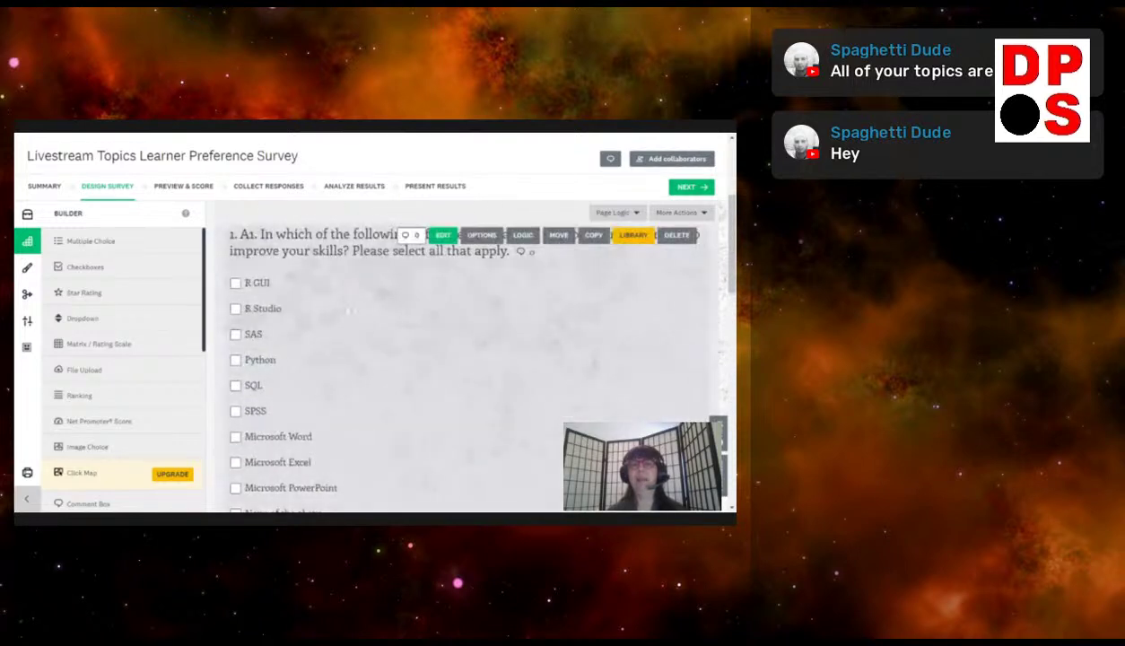
pyautogui.scroll(-6, 390, 376)
pyautogui.scroll(-6, 389, 377)
pyautogui.scroll(6, 390, 377)
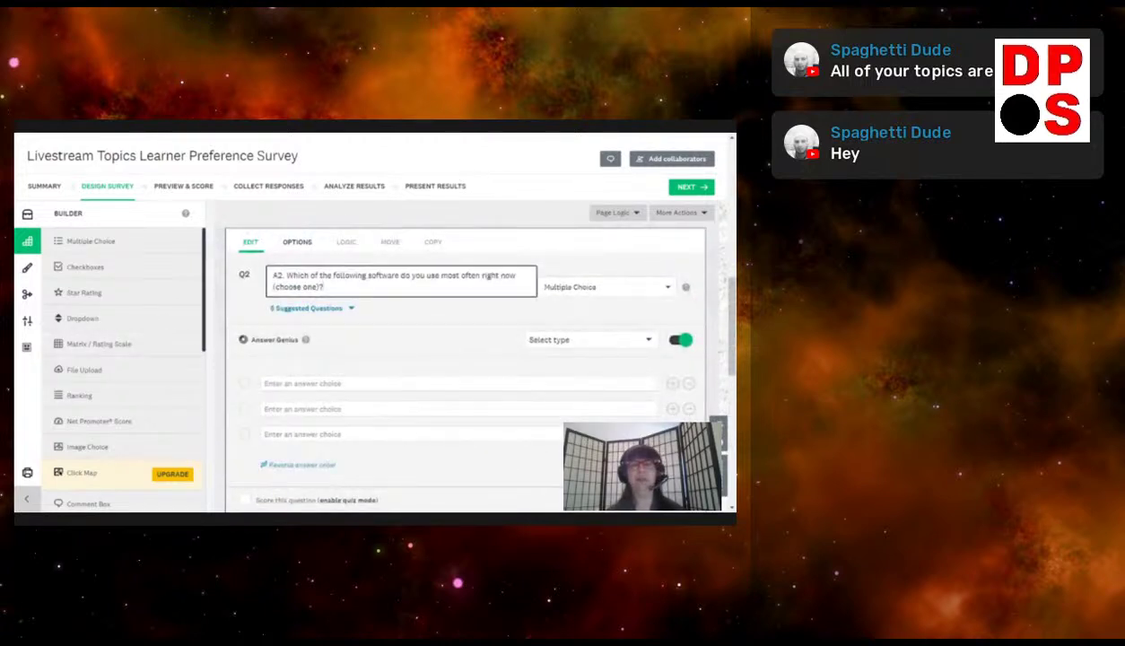
pyautogui.click(302, 383)
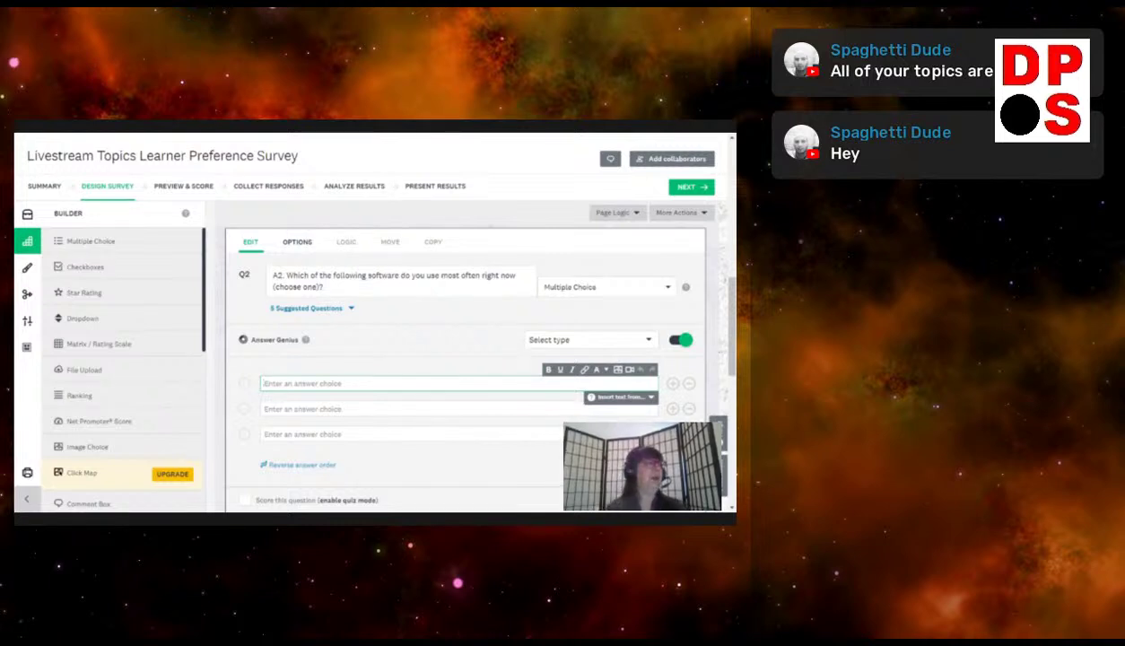
pyautogui.write('R S')
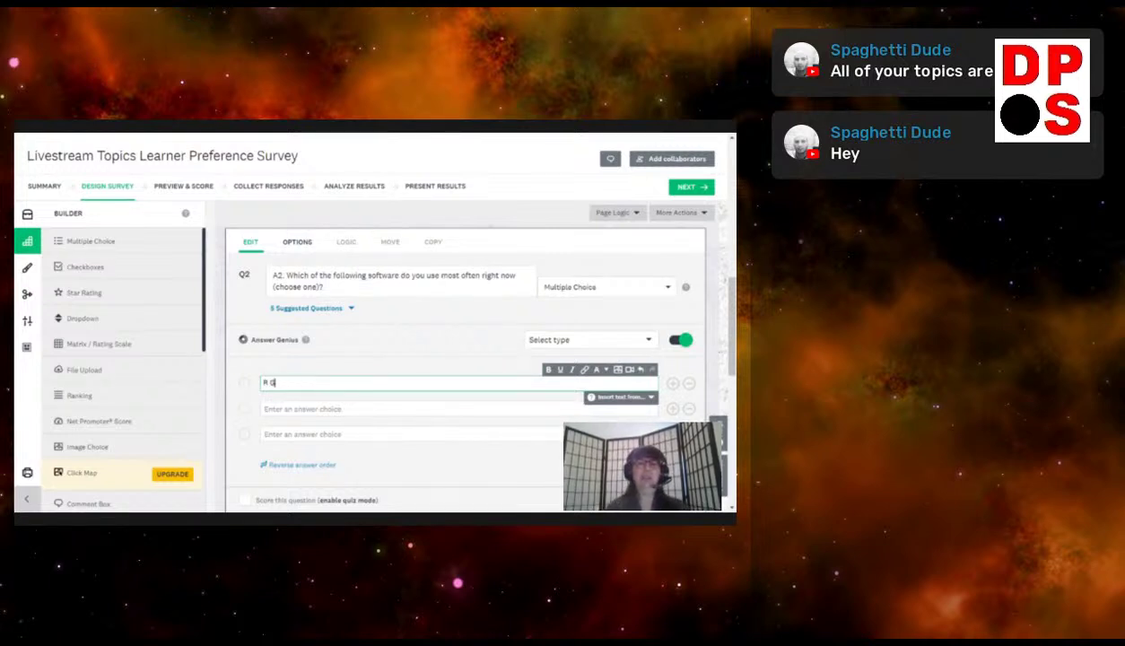
pyautogui.click(302, 409)
pyautogui.write('R')
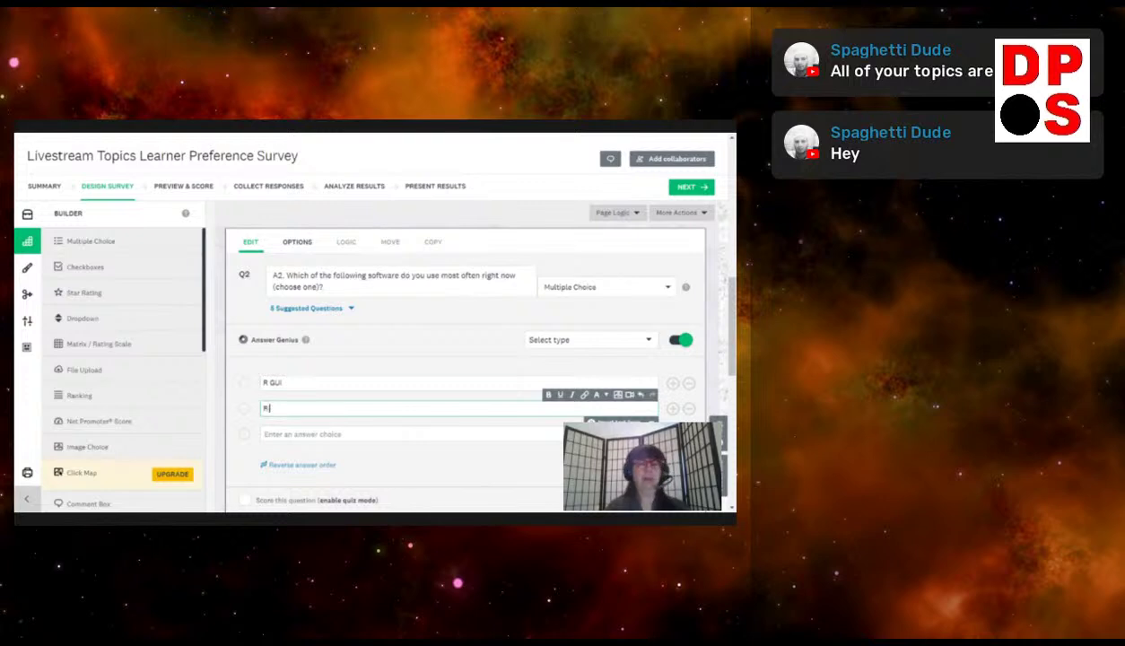
pyautogui.write(' Studio')
pyautogui.press('Return')
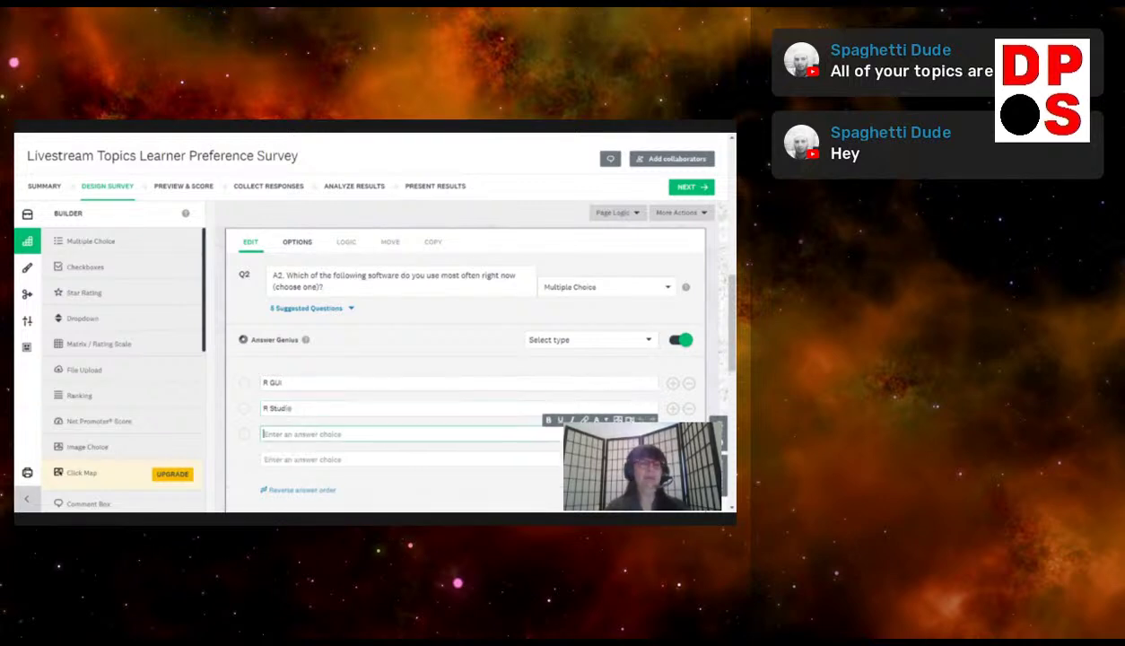
# Add the answer choices SAS, Python, SQL and SPSS to question A2
pyautogui.write('SAS')
pyautogui.press('Return')
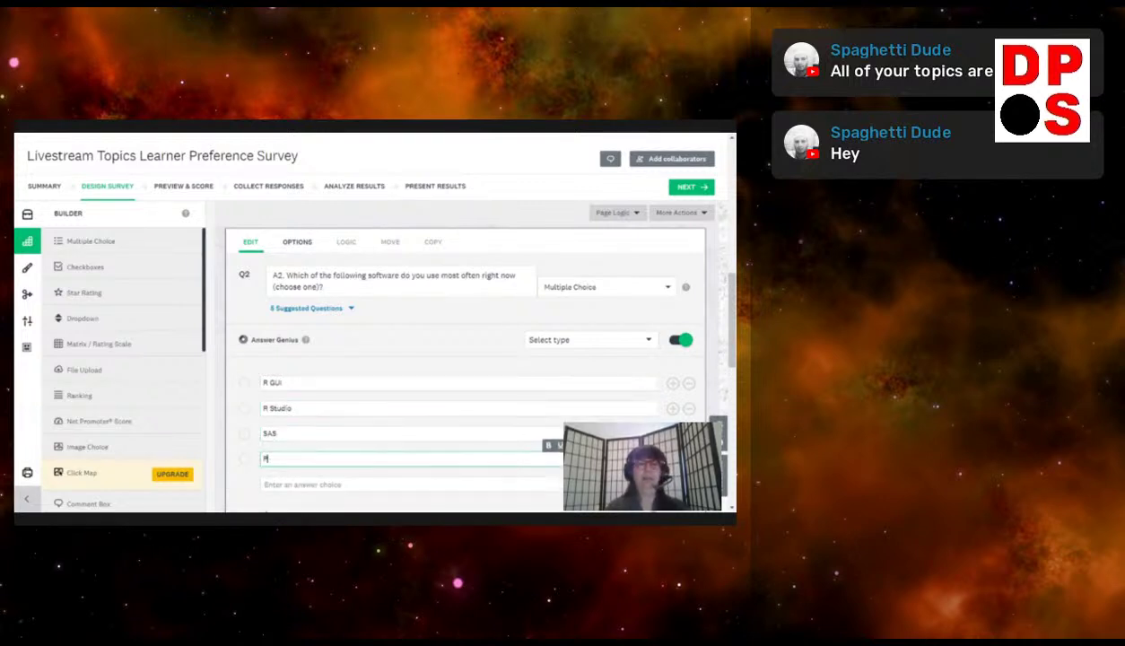
pyautogui.write('Python')
pyautogui.press('Return')
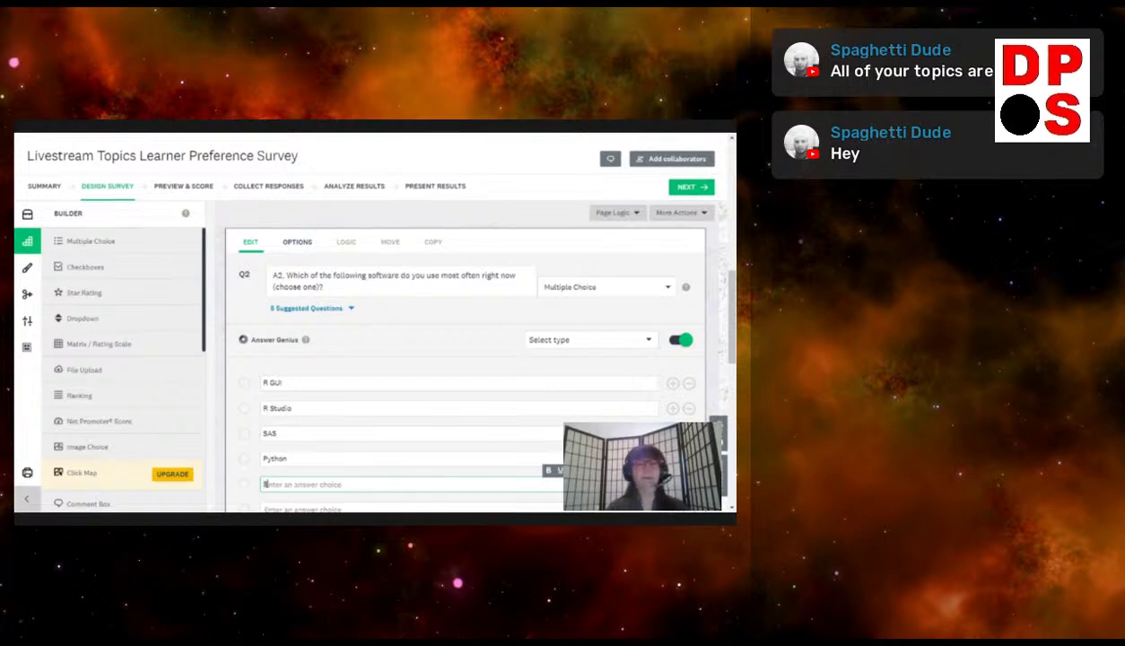
pyautogui.write('SQL')
pyautogui.press('Return')
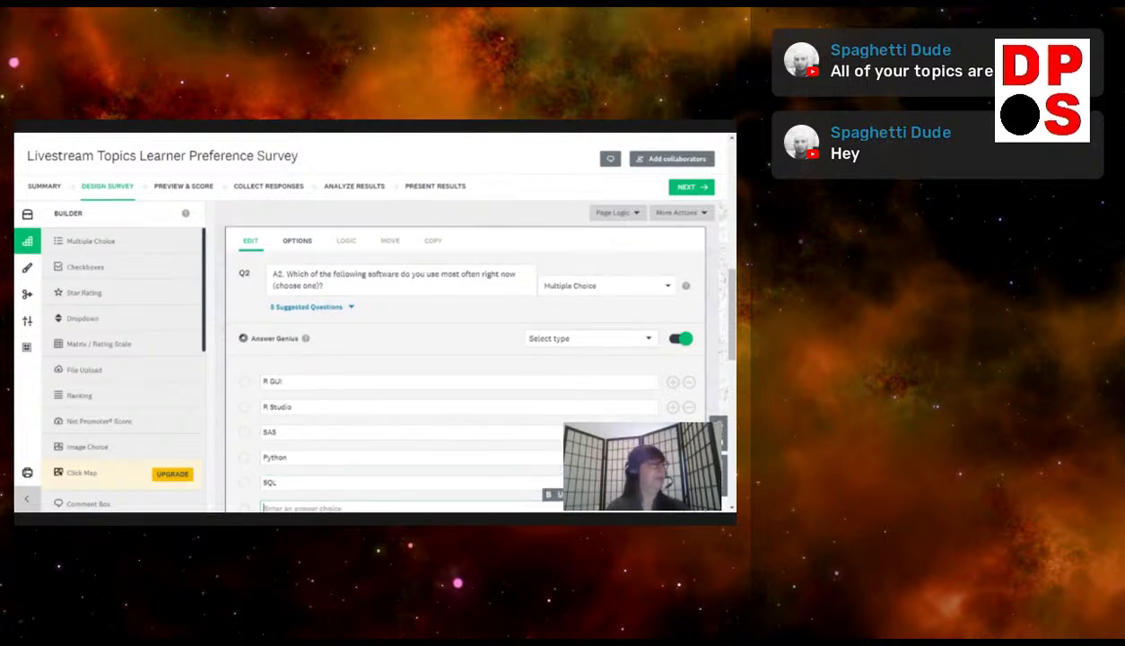
pyautogui.write('SPSS')
pyautogui.press('Return')
# Add the answer choices Microsoft Word, Microsoft Excel and Microsoft PowerPoint to question A2
pyautogui.write('Micros')
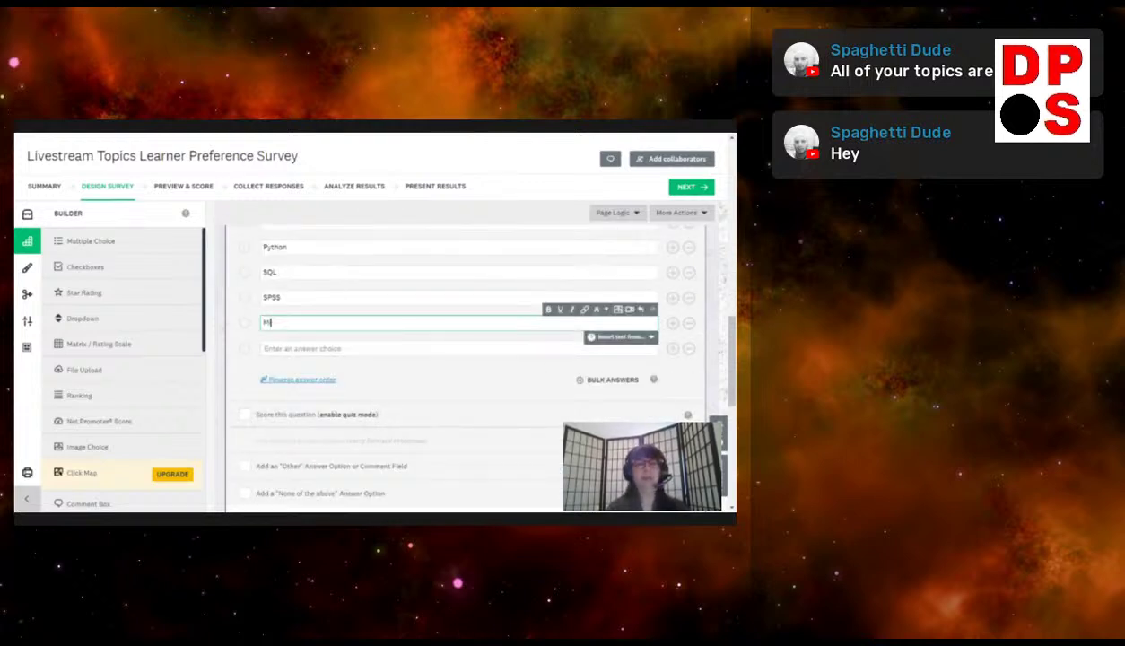
pyautogui.write('oft Word')
pyautogui.press('Return')
pyautogui.write('Mic')
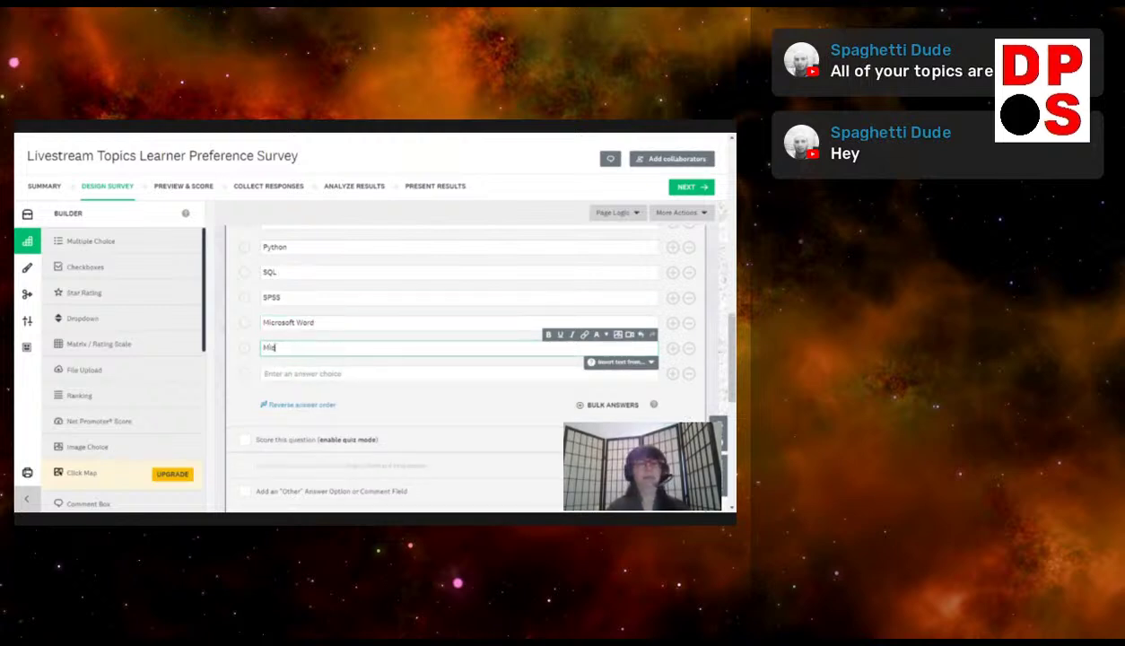
pyautogui.write('rosoft Excel')
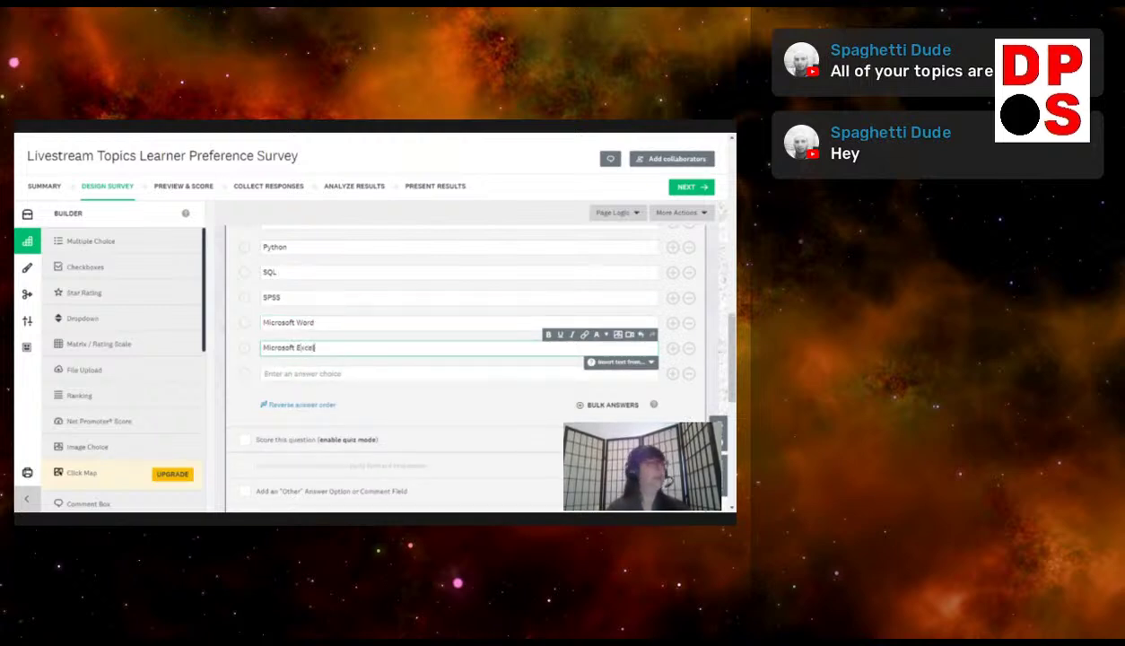
pyautogui.press('Return')
pyautogui.write('Microsoft')
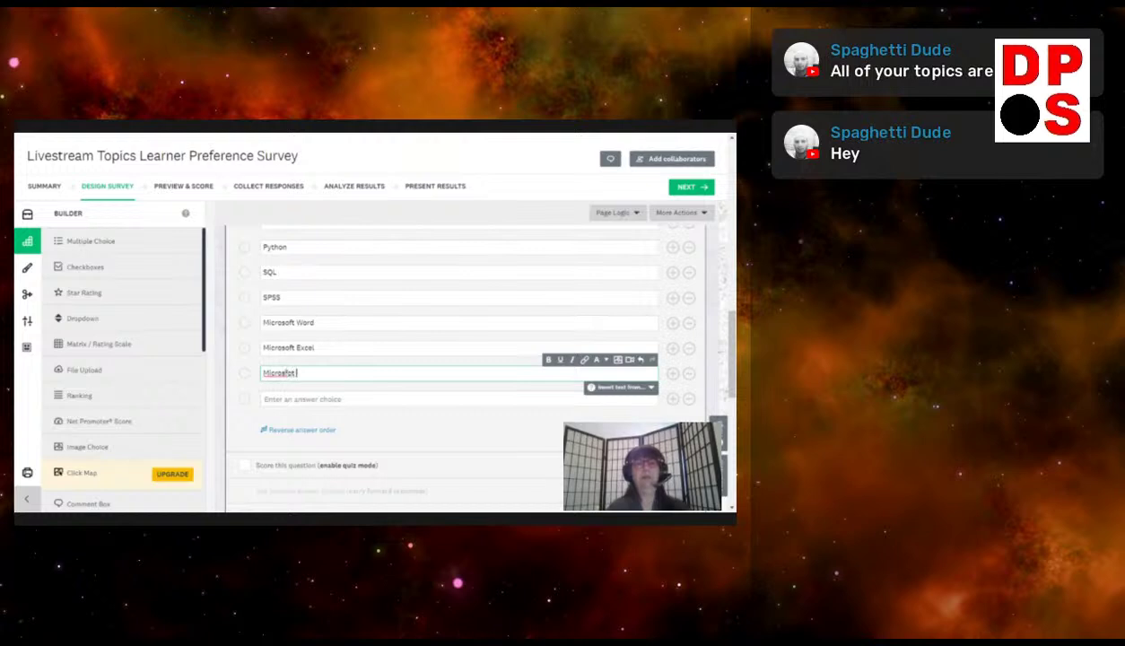
pyautogui.press('BackSpace')
pyautogui.press('BackSpace')
pyautogui.press('BackSpace')
pyautogui.write('oft PowerPoint')
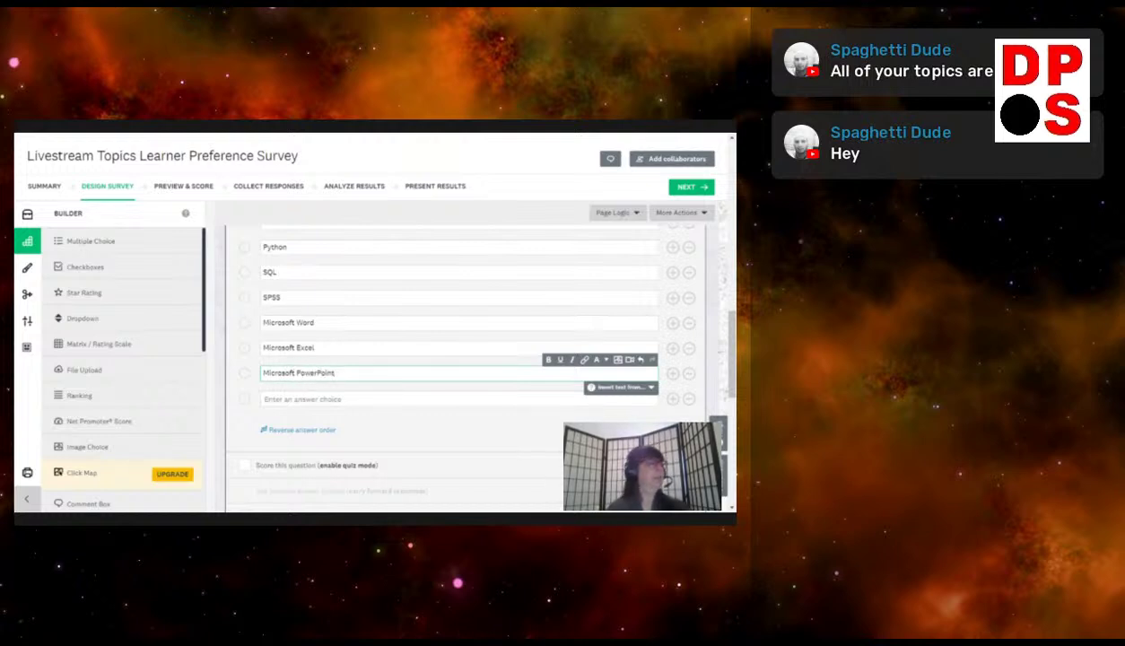
pyautogui.scroll(-3, 350, 419)
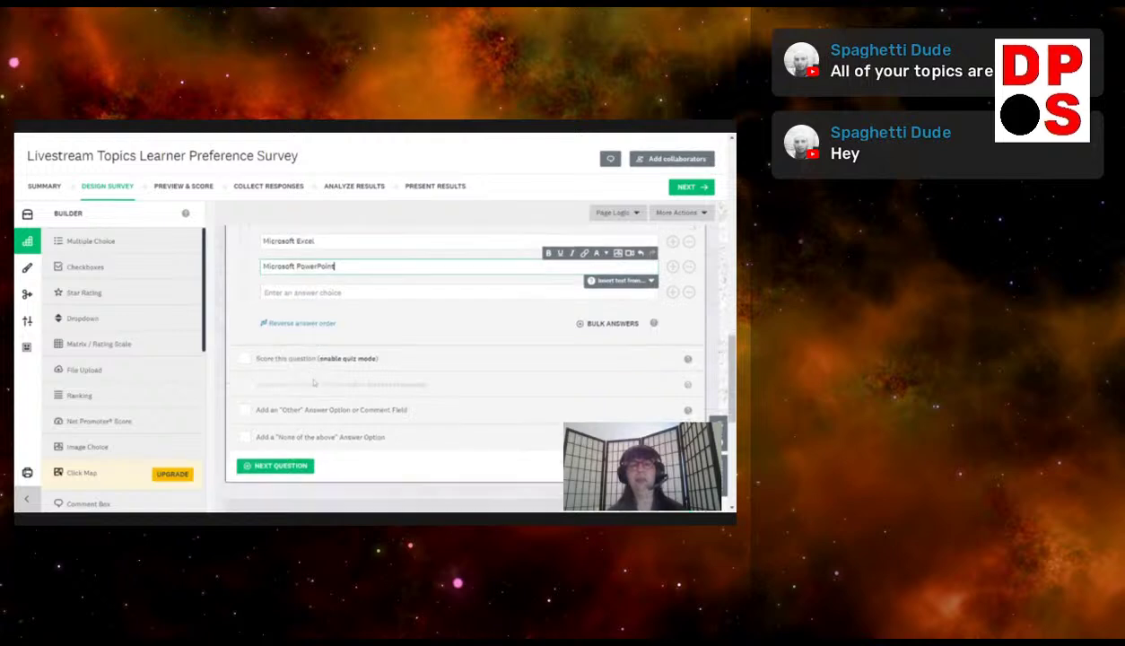
pyautogui.scroll(1, 366, 435)
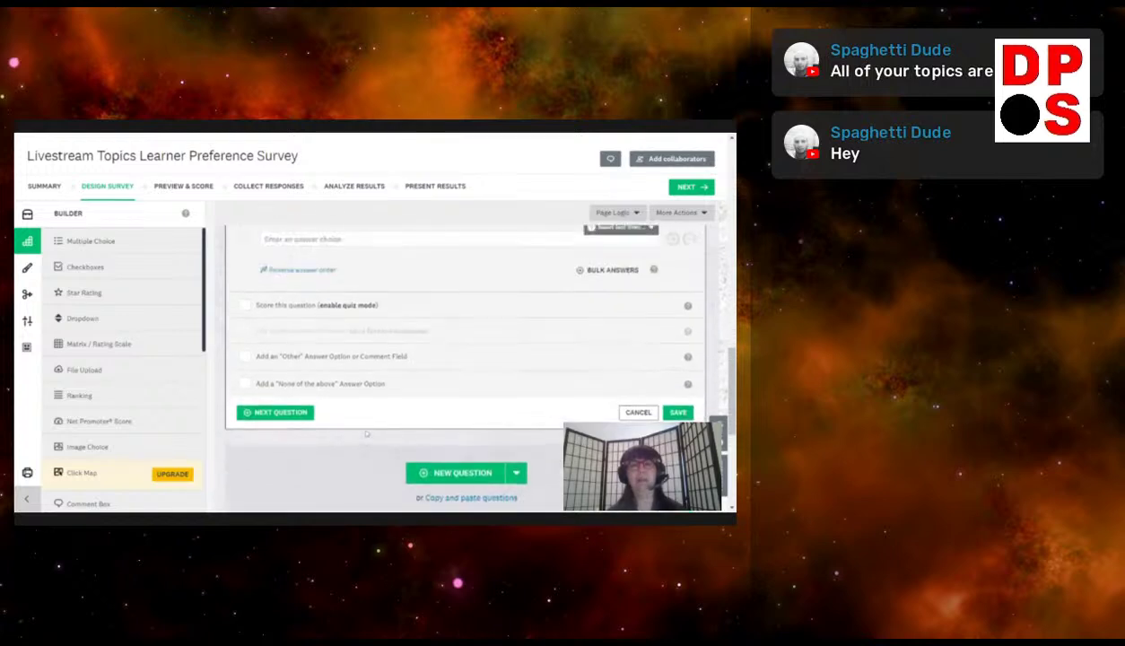
pyautogui.scroll(2, 366, 434)
pyautogui.scroll(-2, 349, 413)
pyautogui.scroll(1, 299, 372)
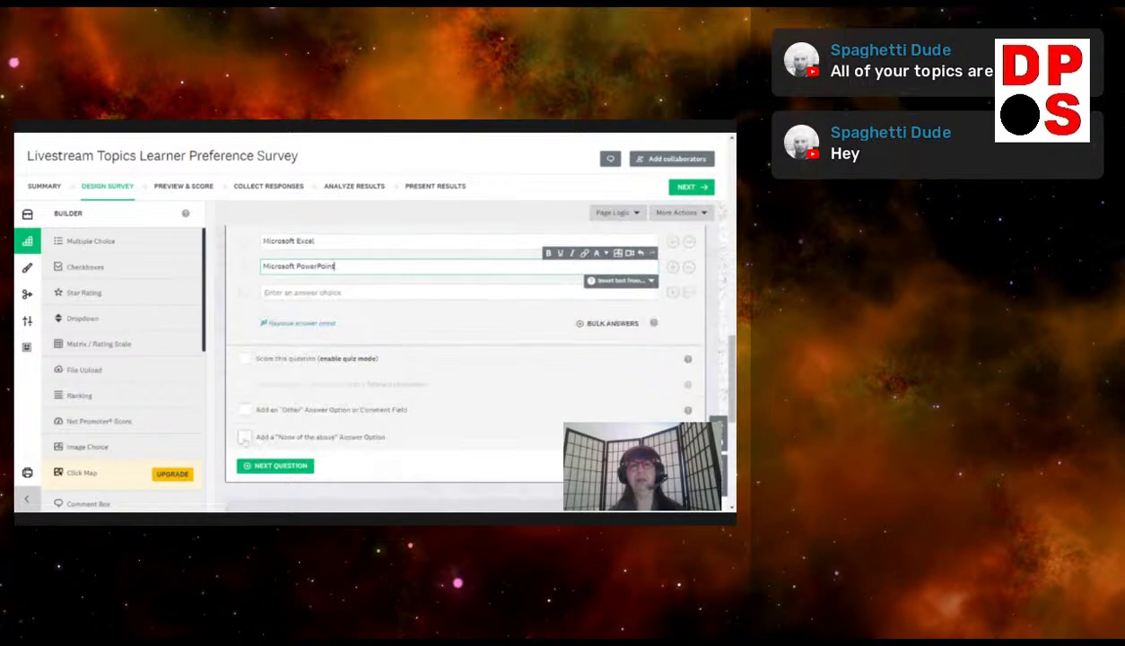
pyautogui.click(244, 437)
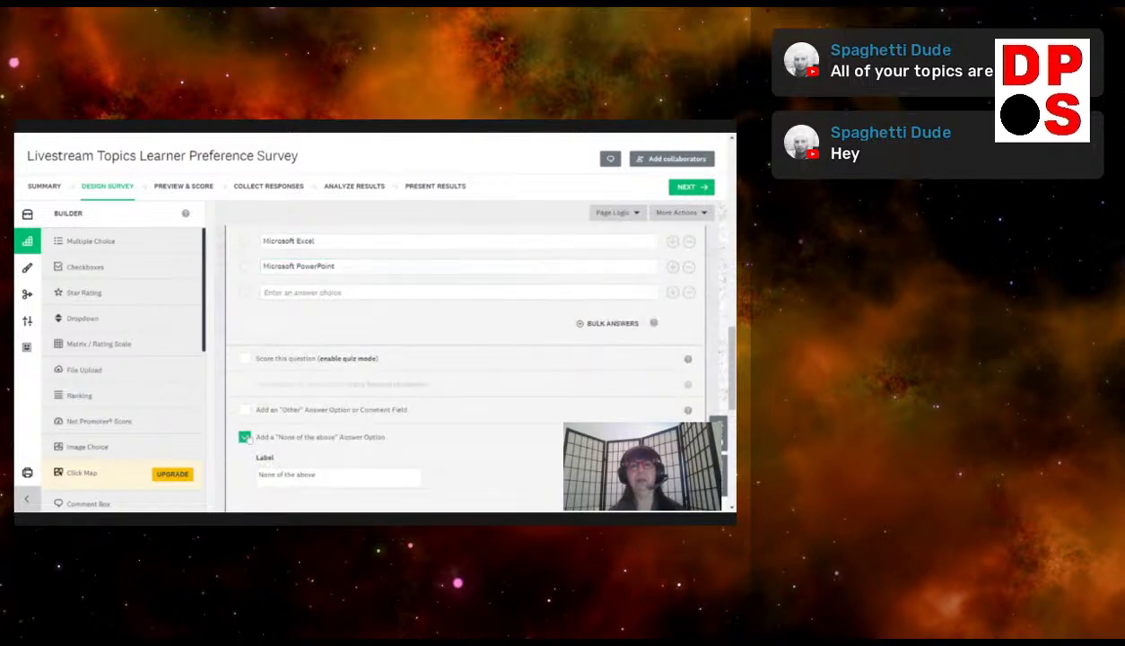
pyautogui.click(244, 437)
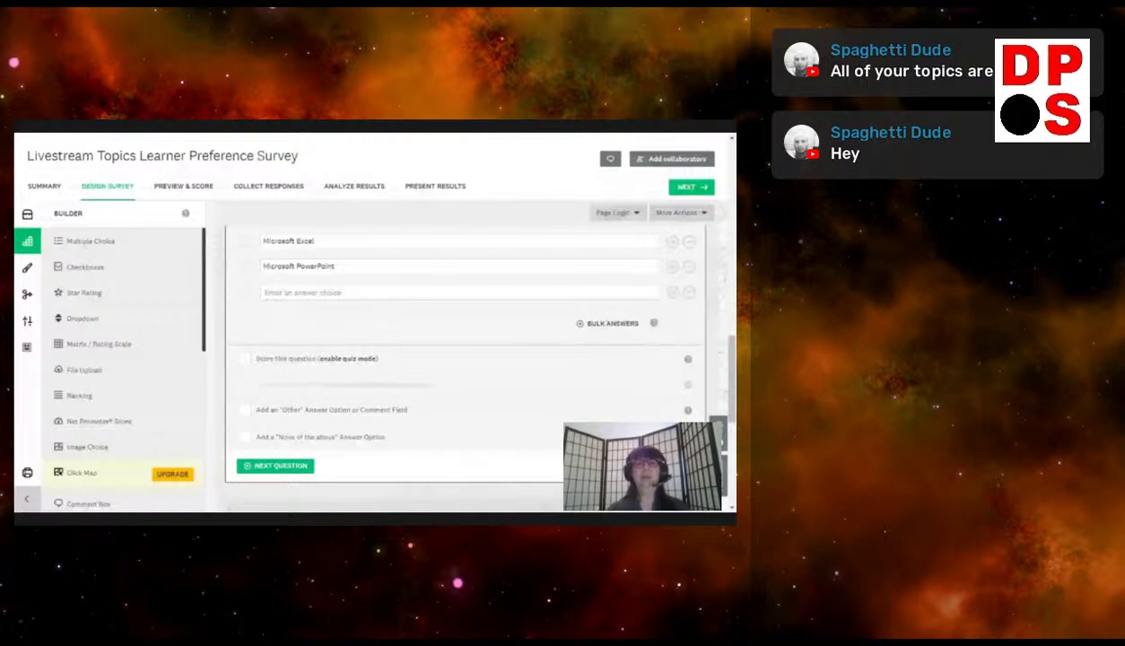
# Add "None of these" as an answer choice below Microsoft PowerPoint
pyautogui.click(280, 293)
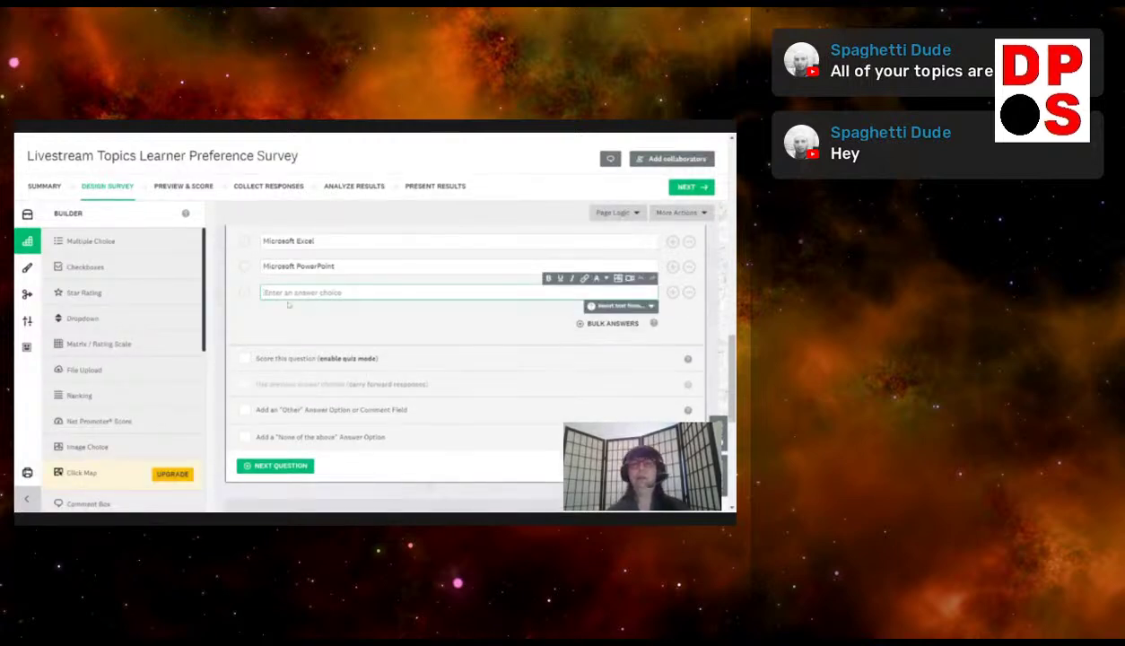
pyautogui.write('No')
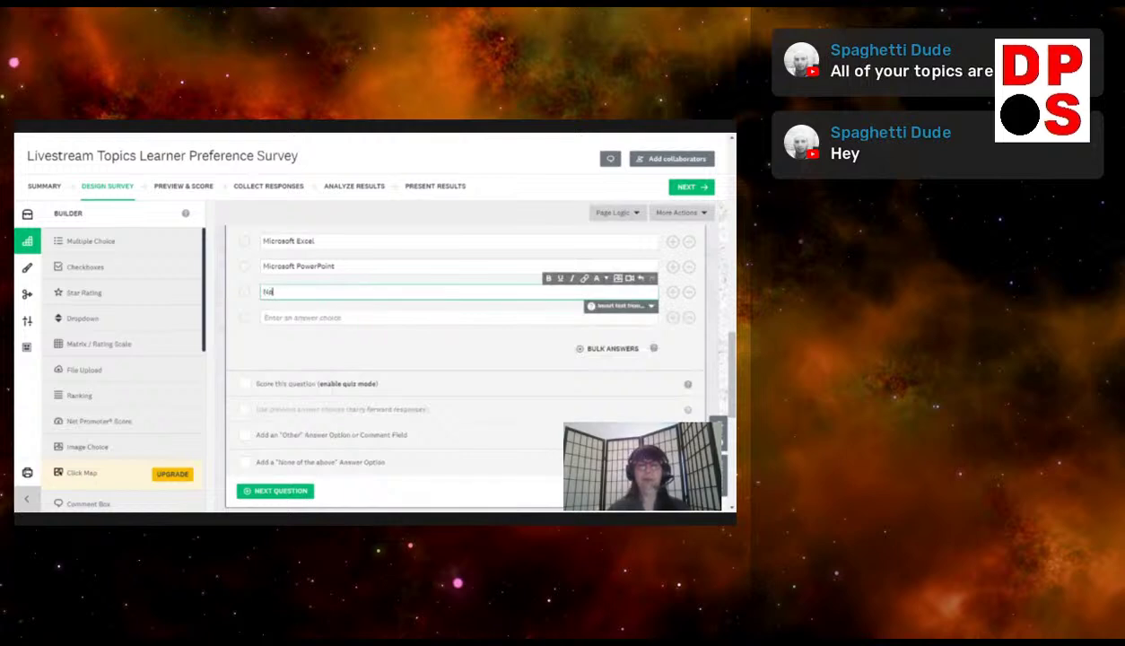
pyautogui.write('ne of these')
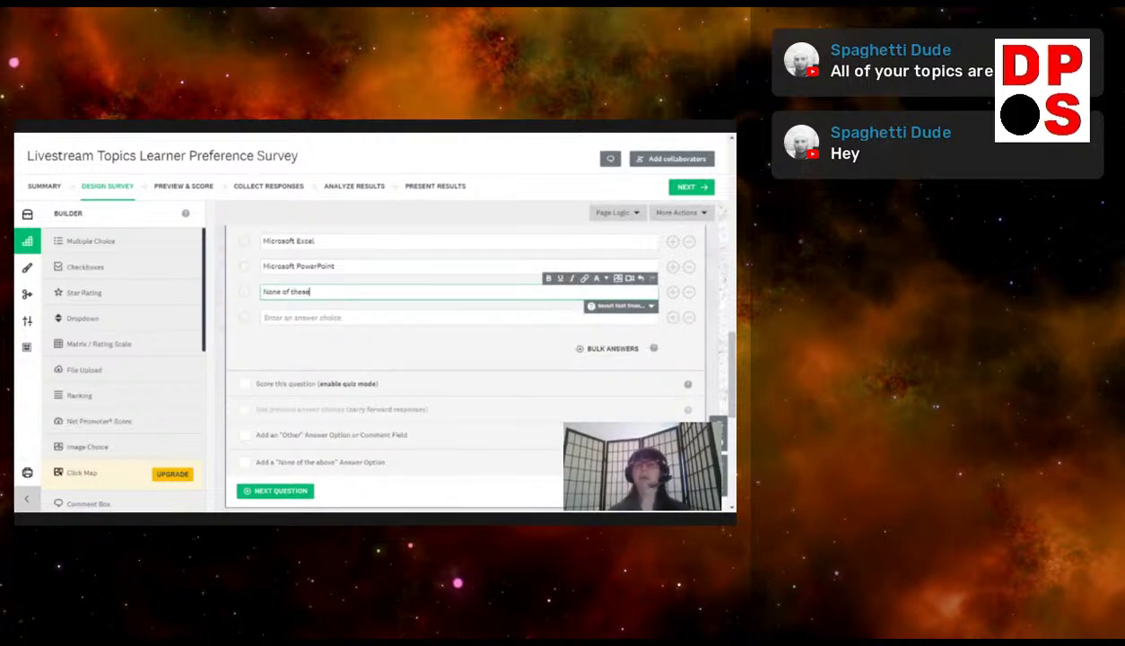
# Change the question type of A2 to Dropdown and save the question
pyautogui.scroll(1, 543, 432)
pyautogui.scroll(6, 543, 432)
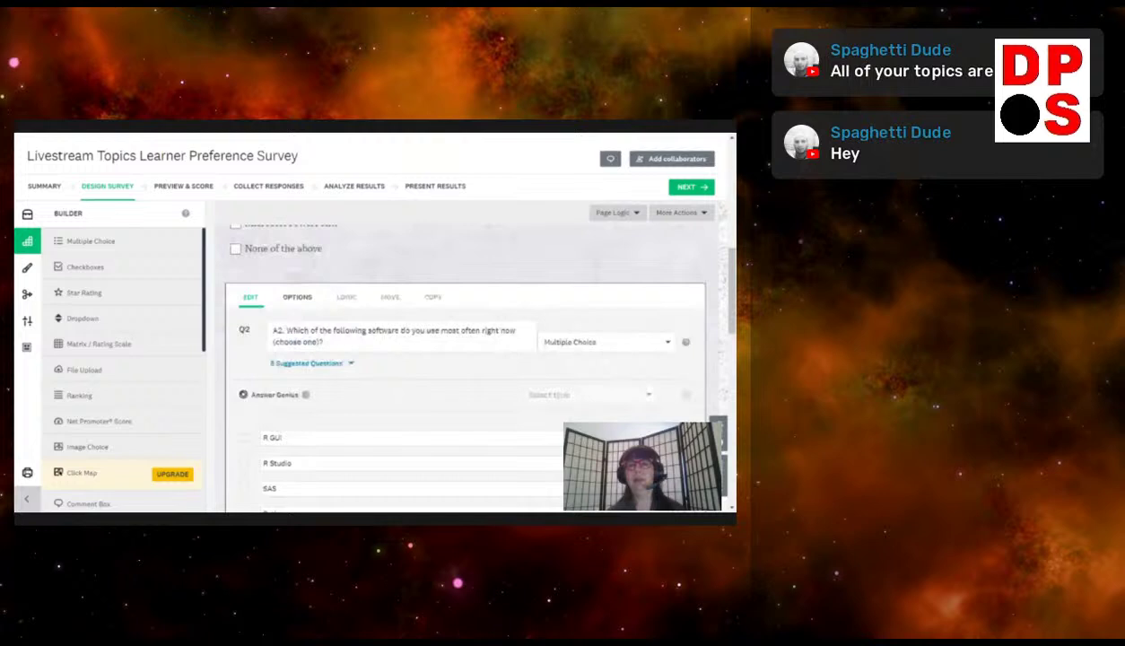
pyautogui.click(574, 342)
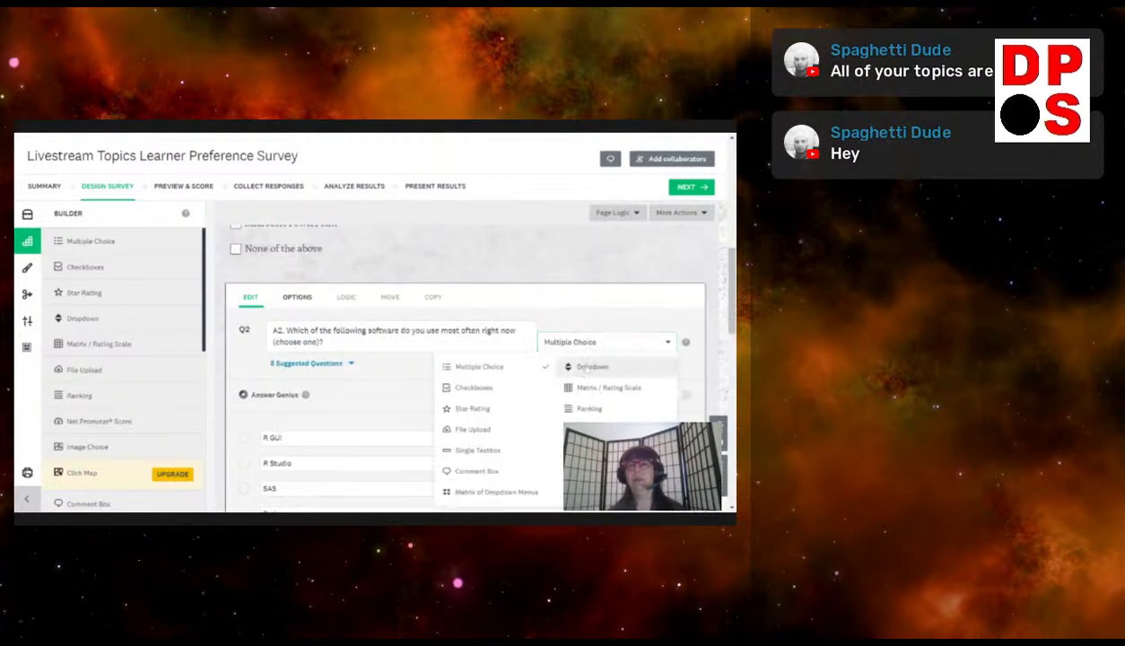
pyautogui.click(583, 368)
pyautogui.scroll(-1, 583, 368)
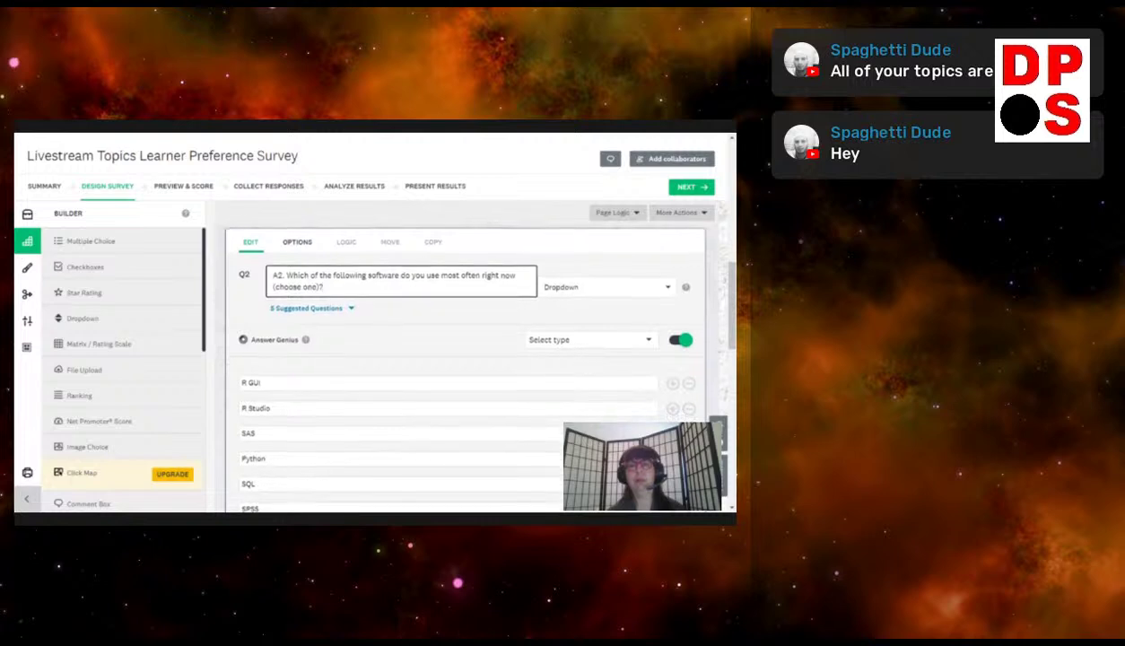
pyautogui.scroll(-1, 583, 368)
pyautogui.scroll(-5, 507, 412)
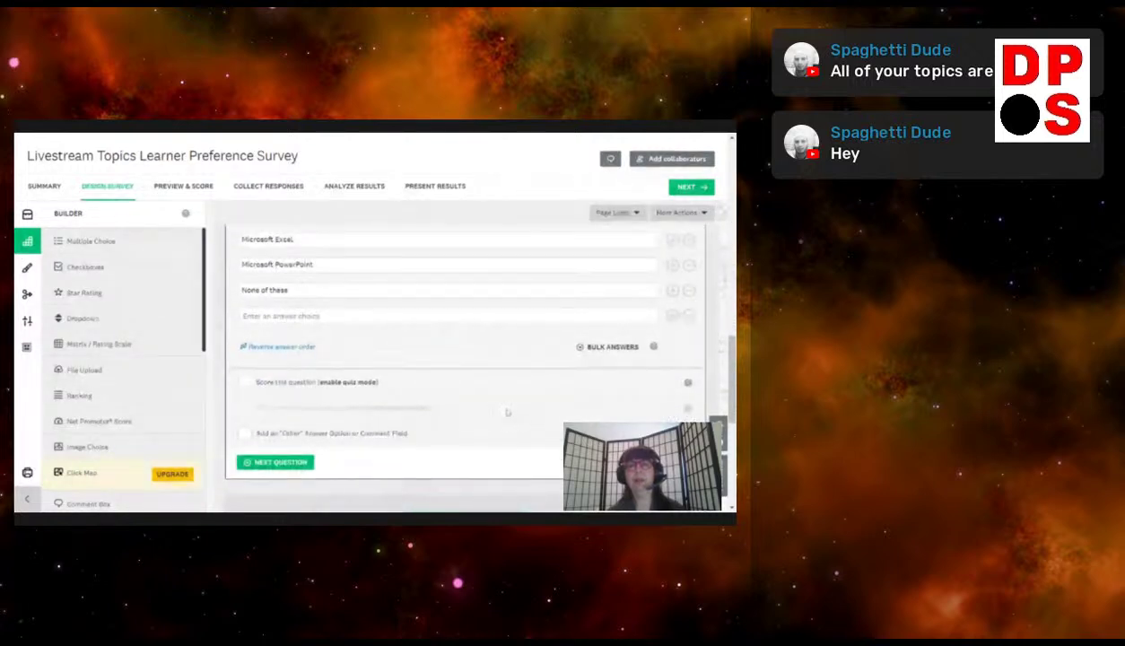
pyautogui.scroll(-2, 507, 412)
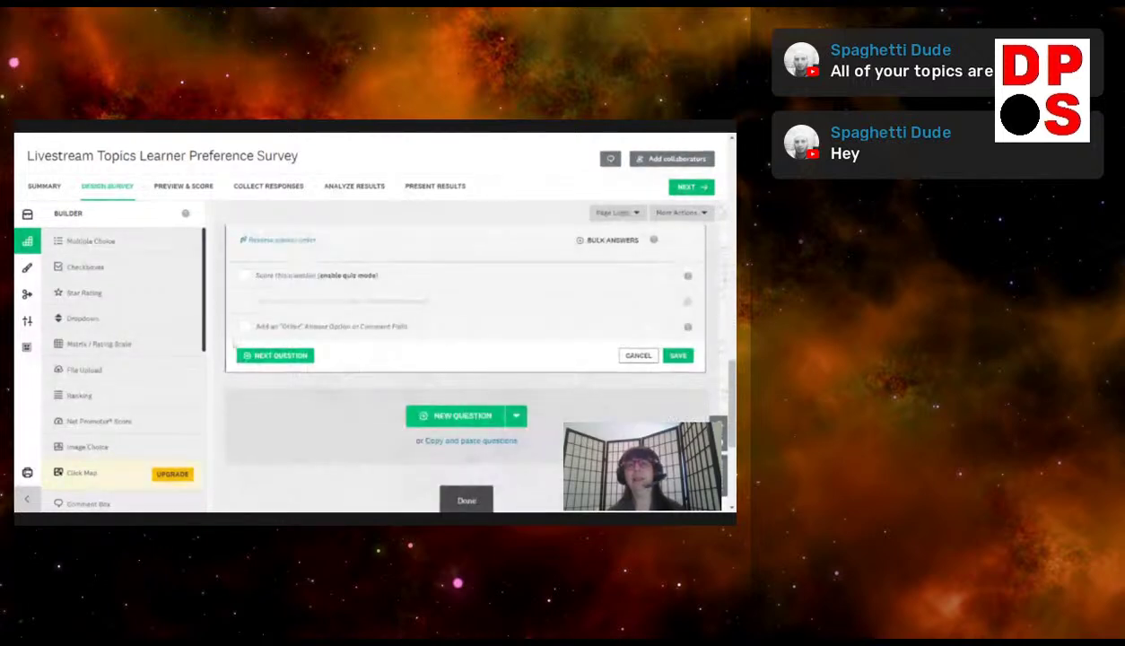
pyautogui.scroll(8, 543, 395)
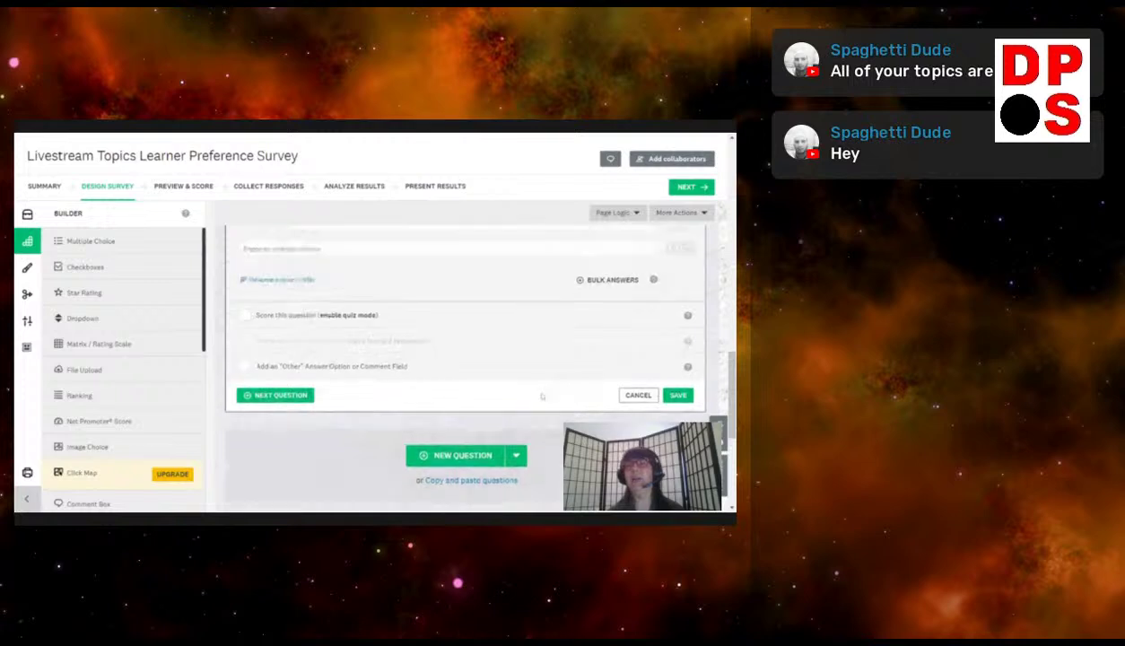
pyautogui.scroll(2, 541, 397)
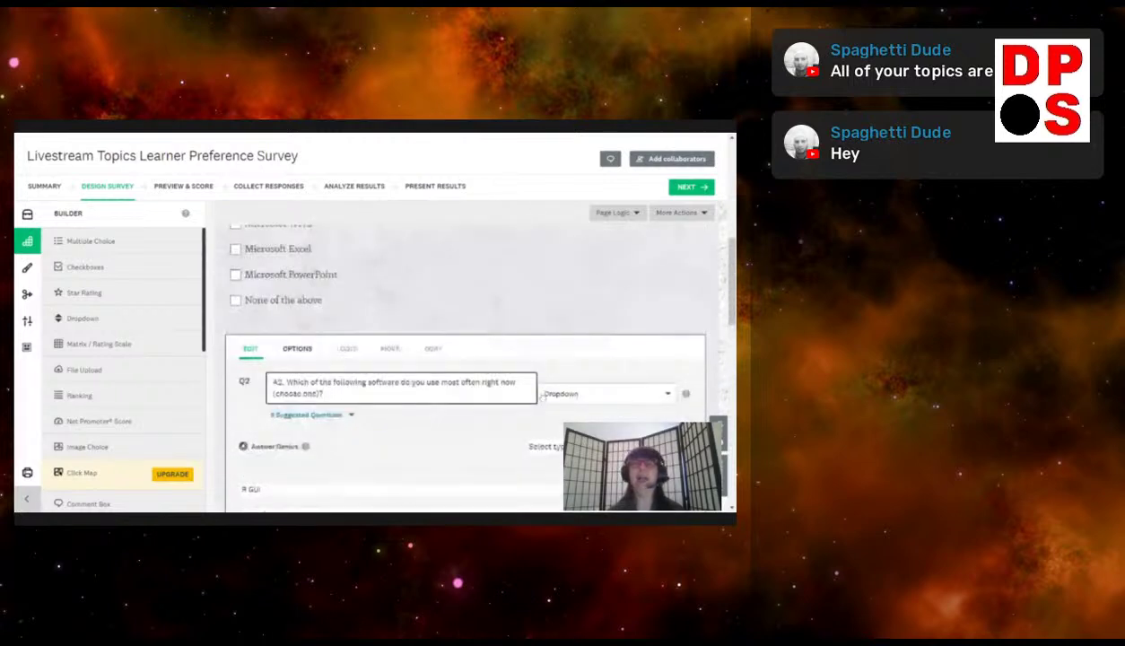
pyautogui.scroll(-10, 542, 397)
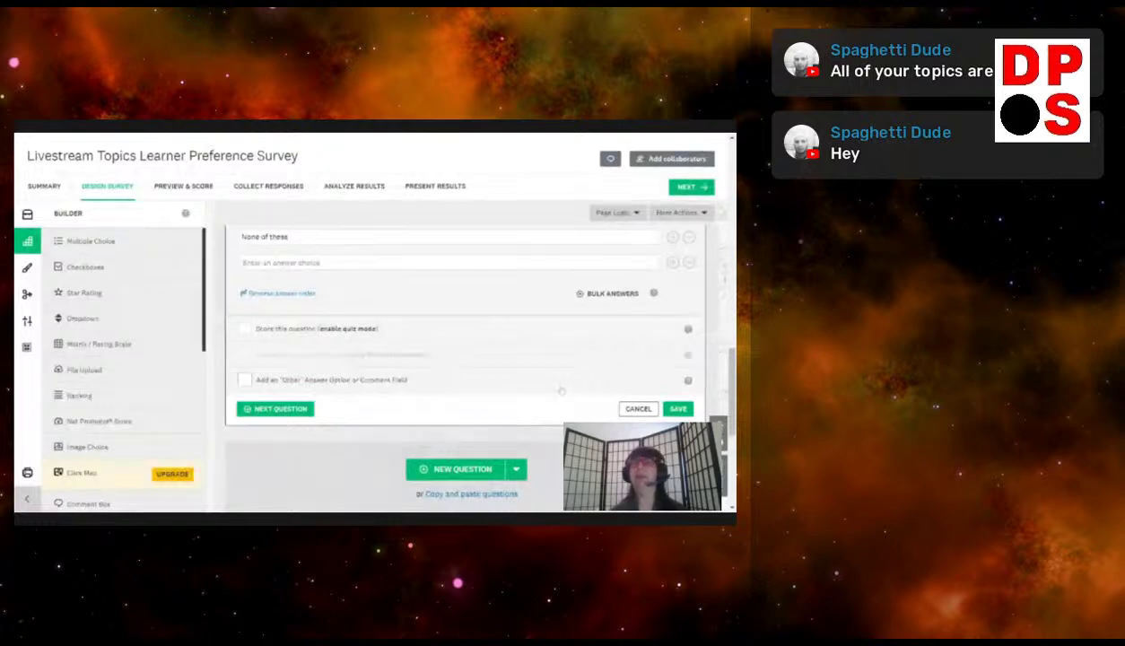
pyautogui.click(674, 408)
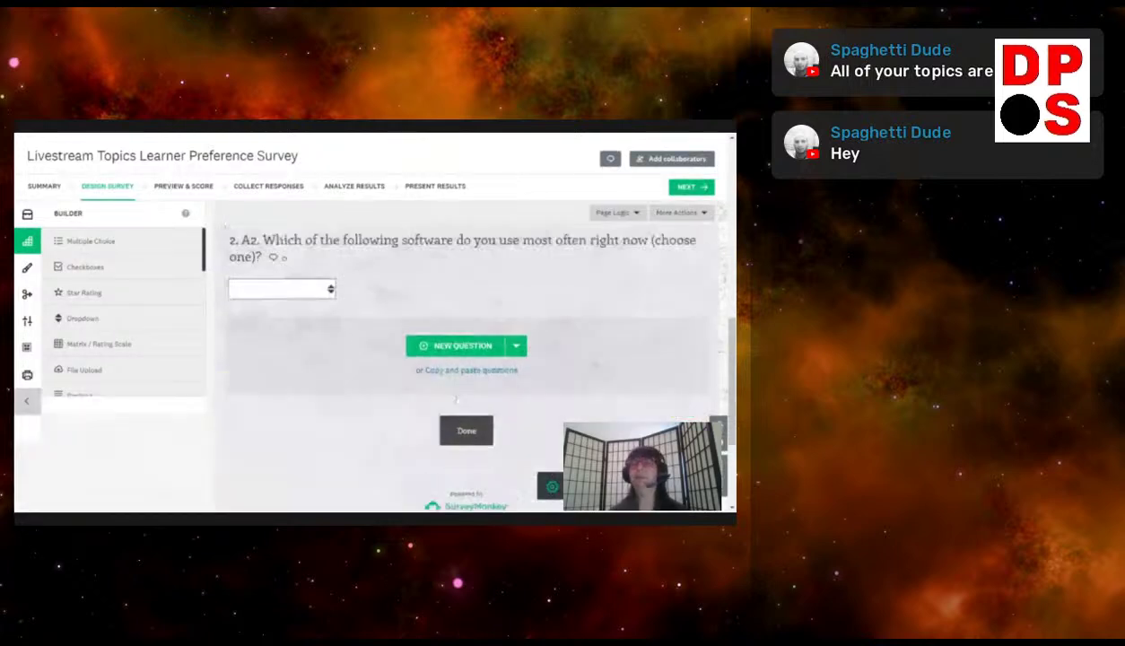
# Reopen question A2 to check its type and answer choices, and save it again
pyautogui.scroll(3, 323, 350)
pyautogui.scroll(-2, 323, 350)
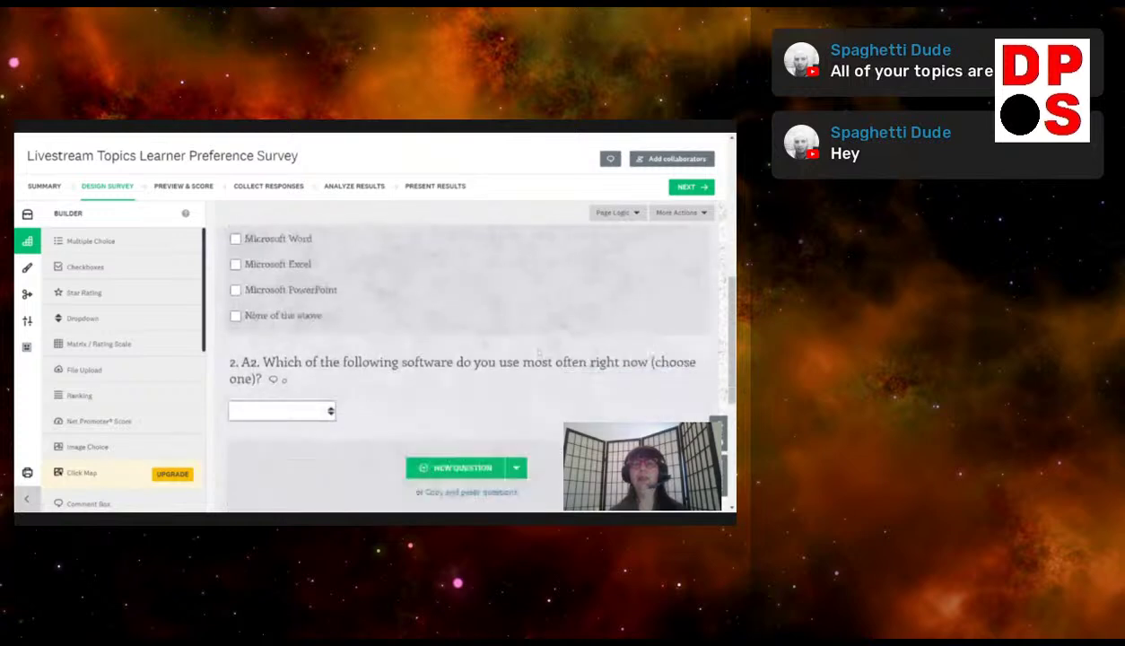
pyautogui.click(325, 350)
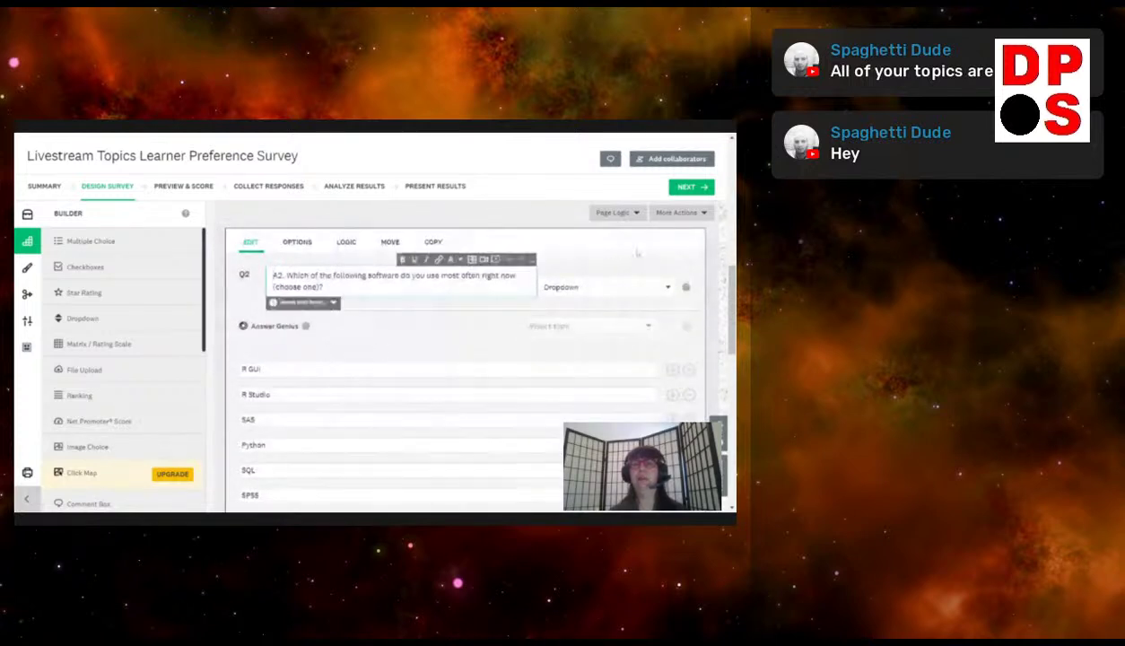
pyautogui.scroll(-3, 575, 334)
pyautogui.scroll(-2, 576, 334)
pyautogui.click(671, 262)
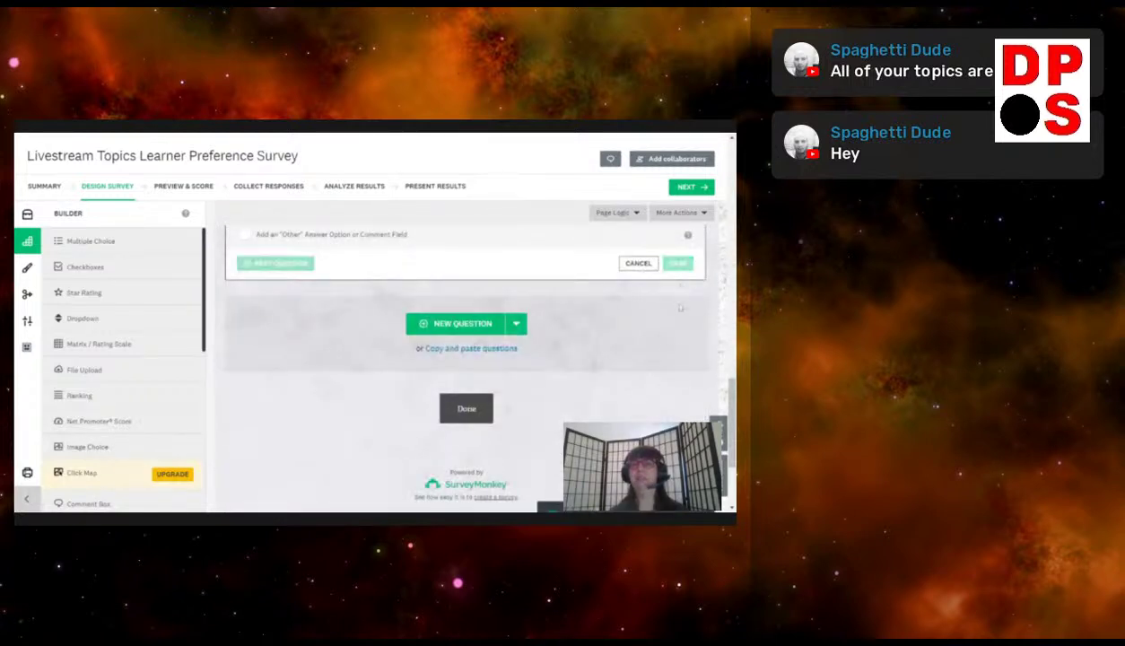
# Preview the survey through question A2 and return to the survey design
pyautogui.scroll(2, 649, 393)
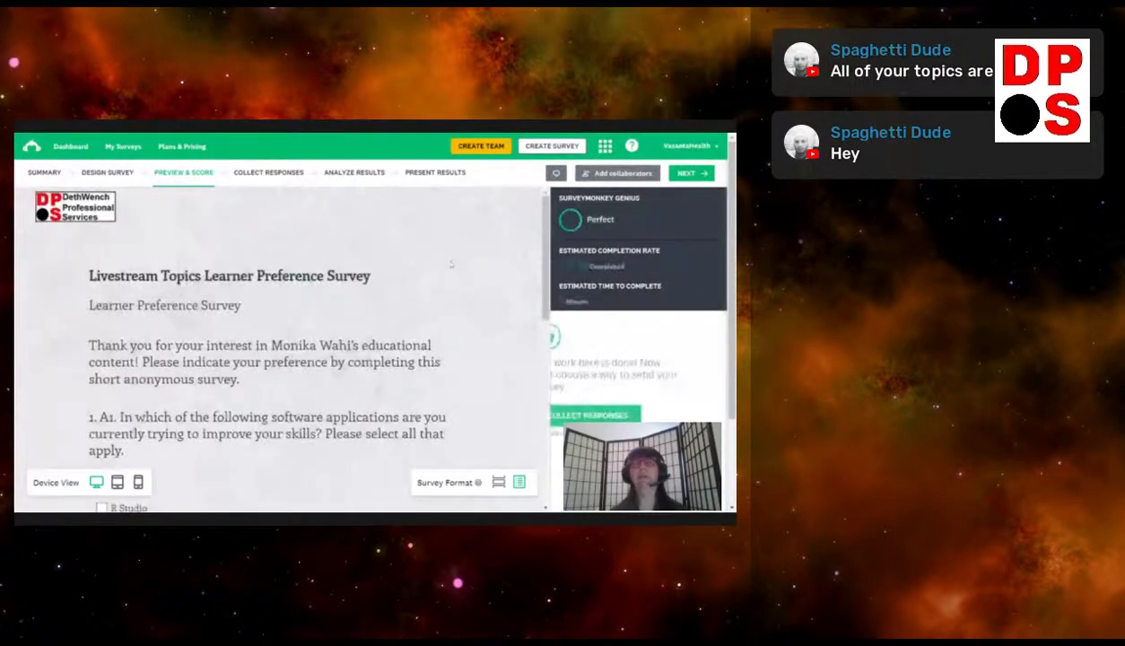
pyautogui.scroll(-10, 451, 263)
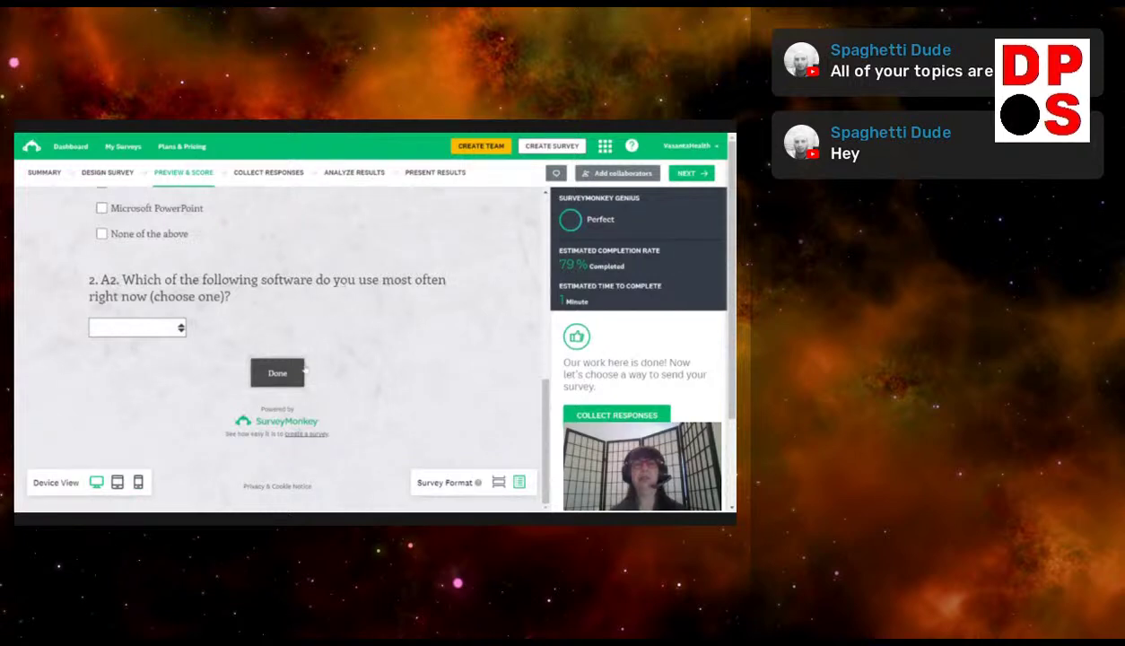
pyautogui.click(277, 372)
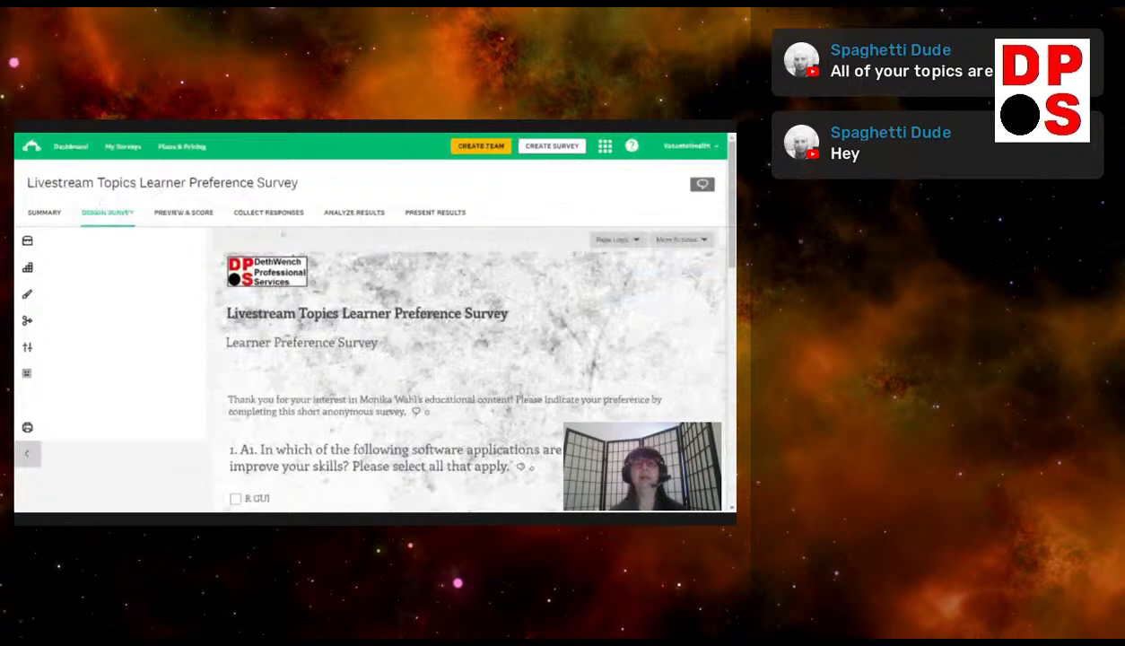
pyautogui.scroll(-5, 498, 286)
pyautogui.scroll(2, 498, 284)
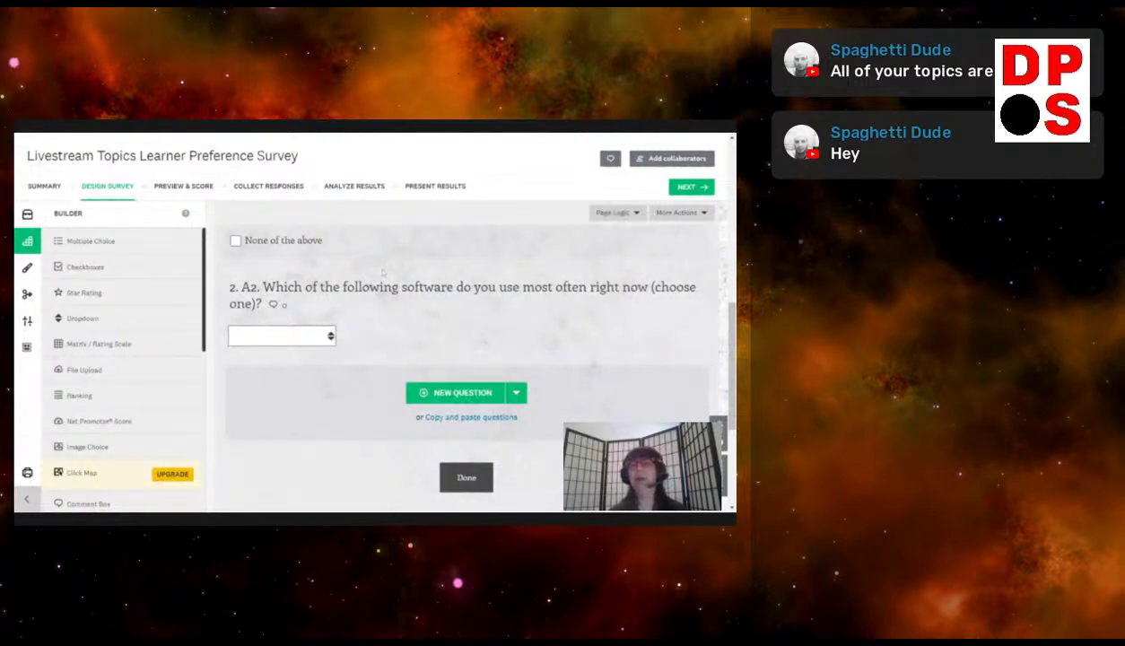
# Add a Ranking question A3 asking respondents to rank potential general livestream topics, with 1 indicating the topic they'd be most interested in
pyautogui.click(462, 392)
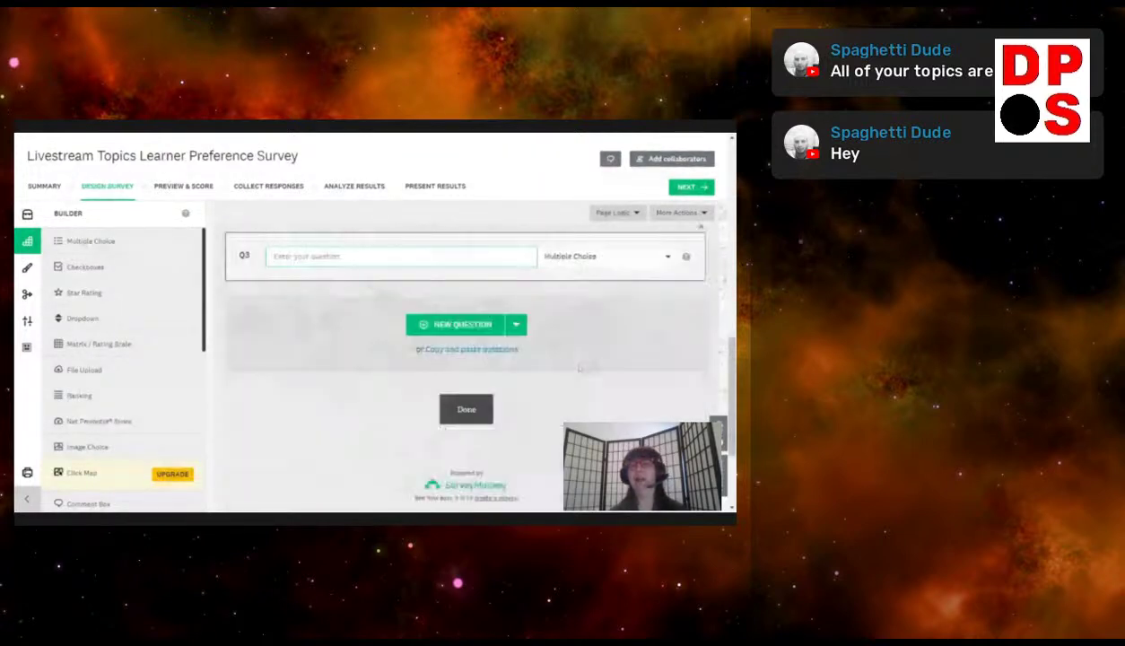
pyautogui.click(556, 242)
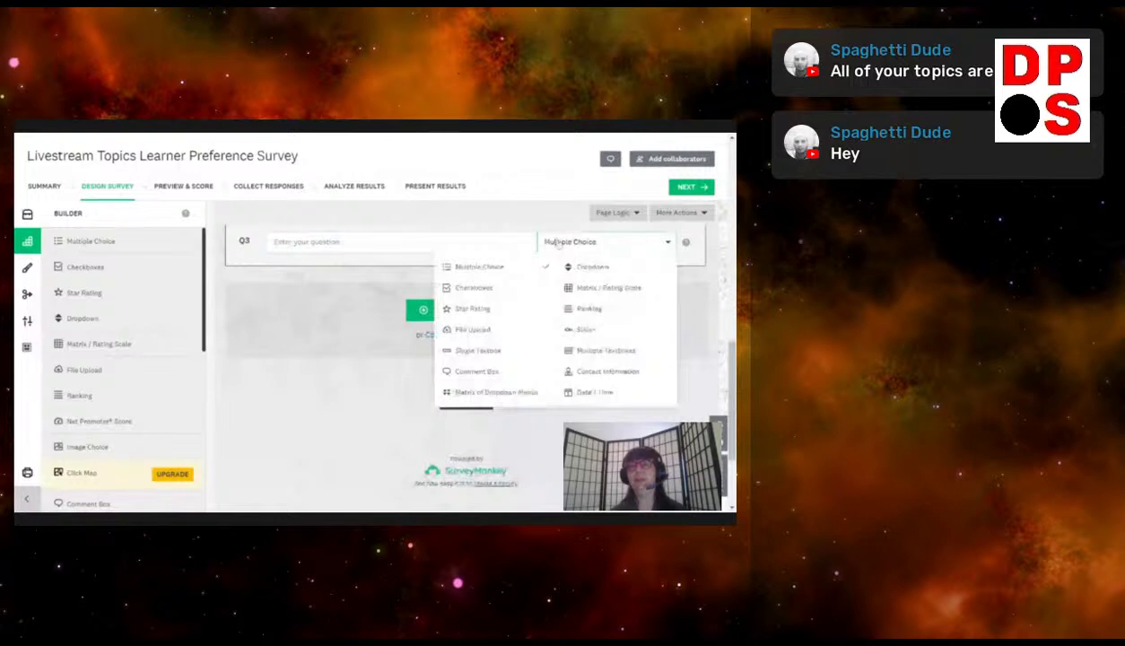
pyautogui.click(565, 310)
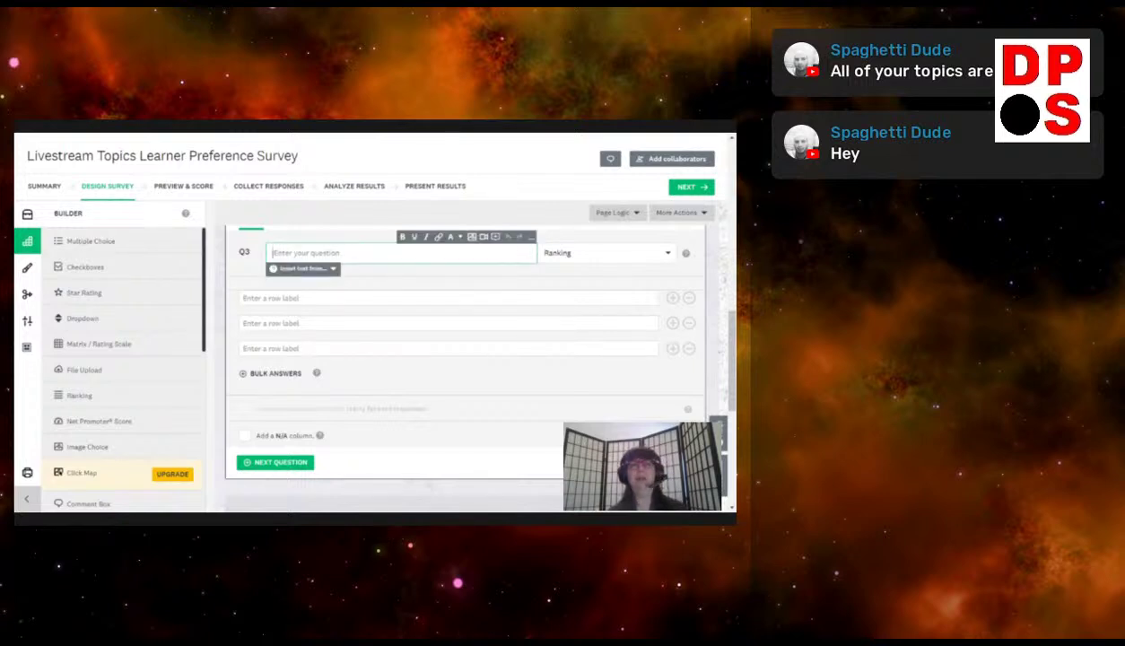
pyautogui.write("A3. Please rank the following potential general livestream topics for Monika from first to last, with 1 indicating the topic you'd be most interested in for a livestream")
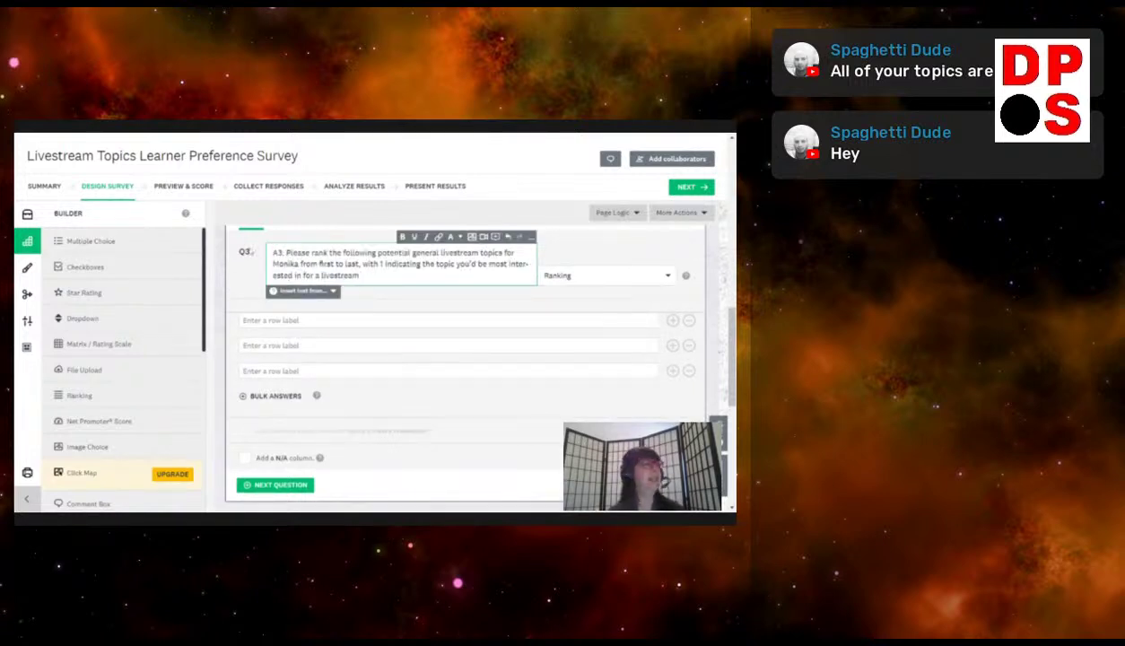
pyautogui.write('.')
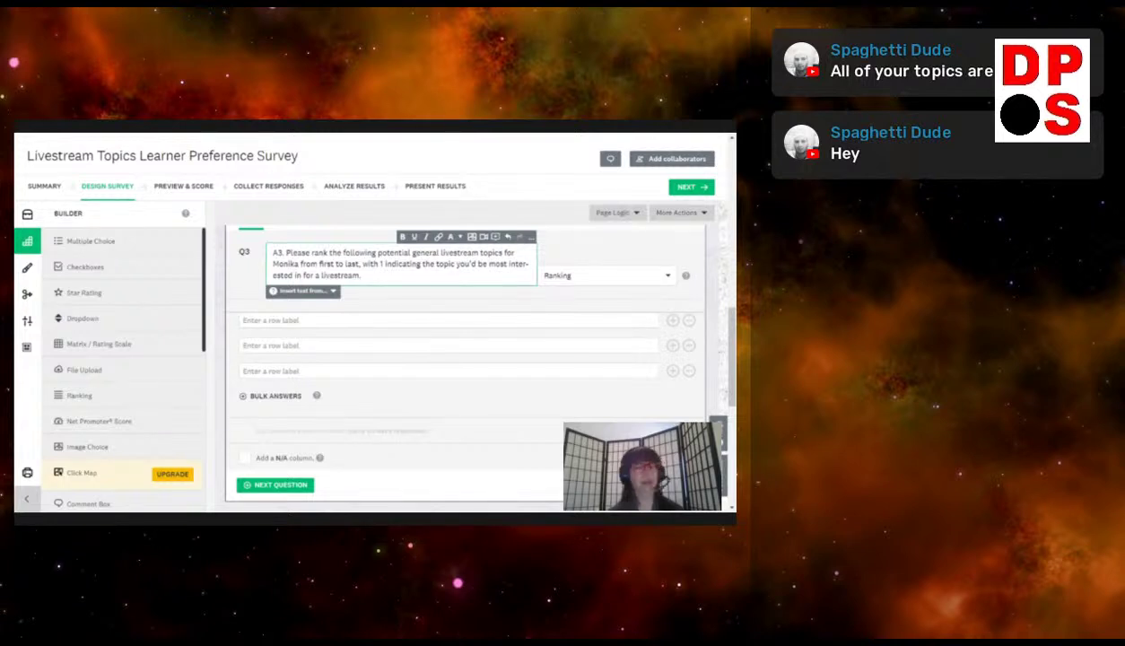
pyautogui.click(299, 309)
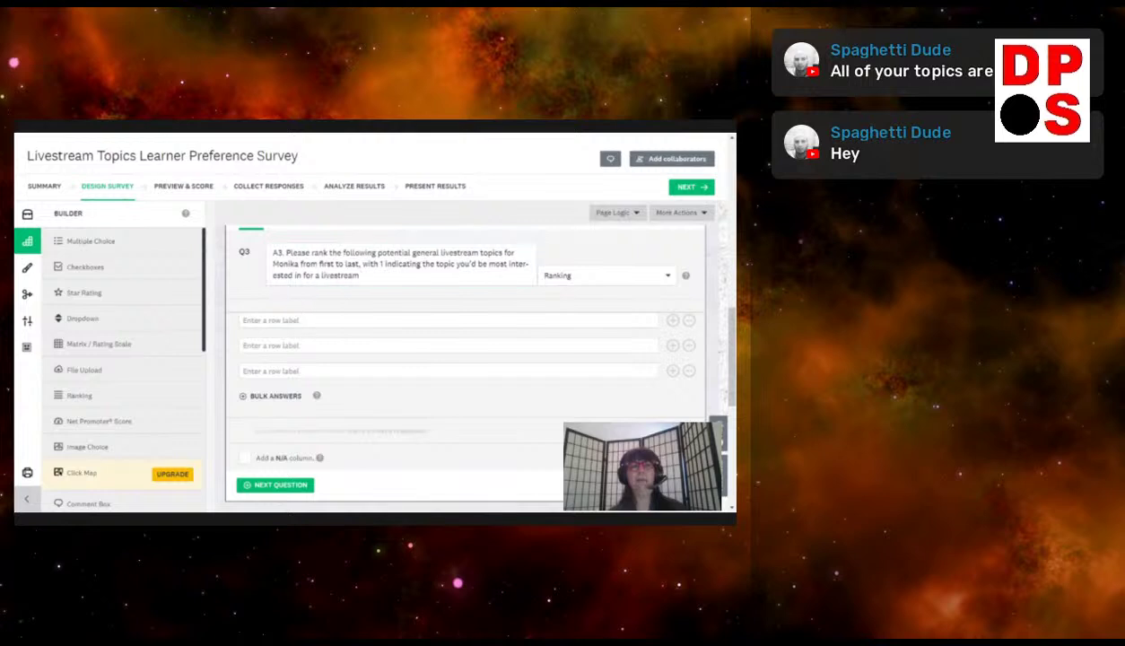
# Enter "Software demonstrations", "Career planning advice" and "Academic subjects (such as statistical theory)" as the first three row labels of A3
pyautogui.click(299, 320)
pyautogui.write('Software demonstrations')
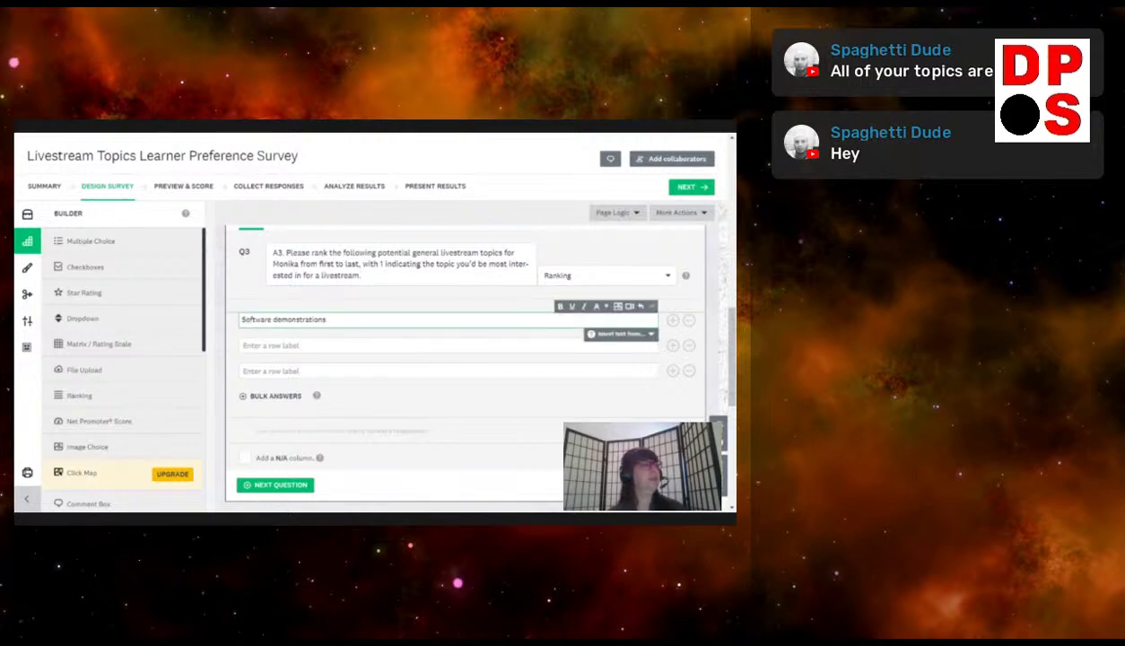
pyautogui.click(269, 345)
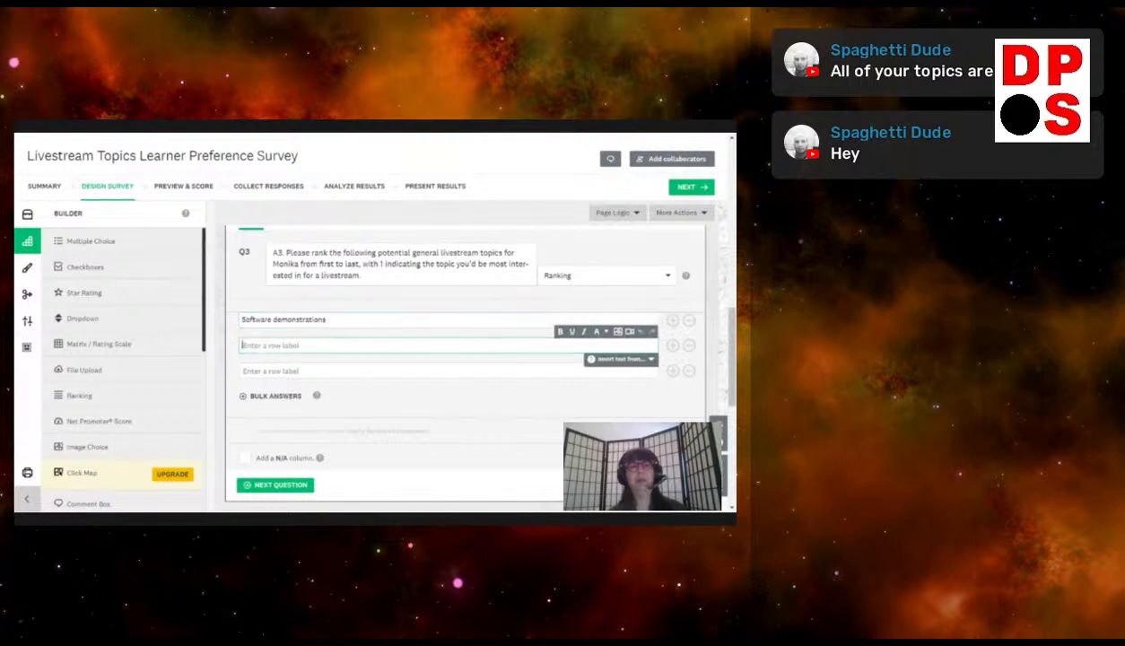
pyautogui.write('Career planning advice')
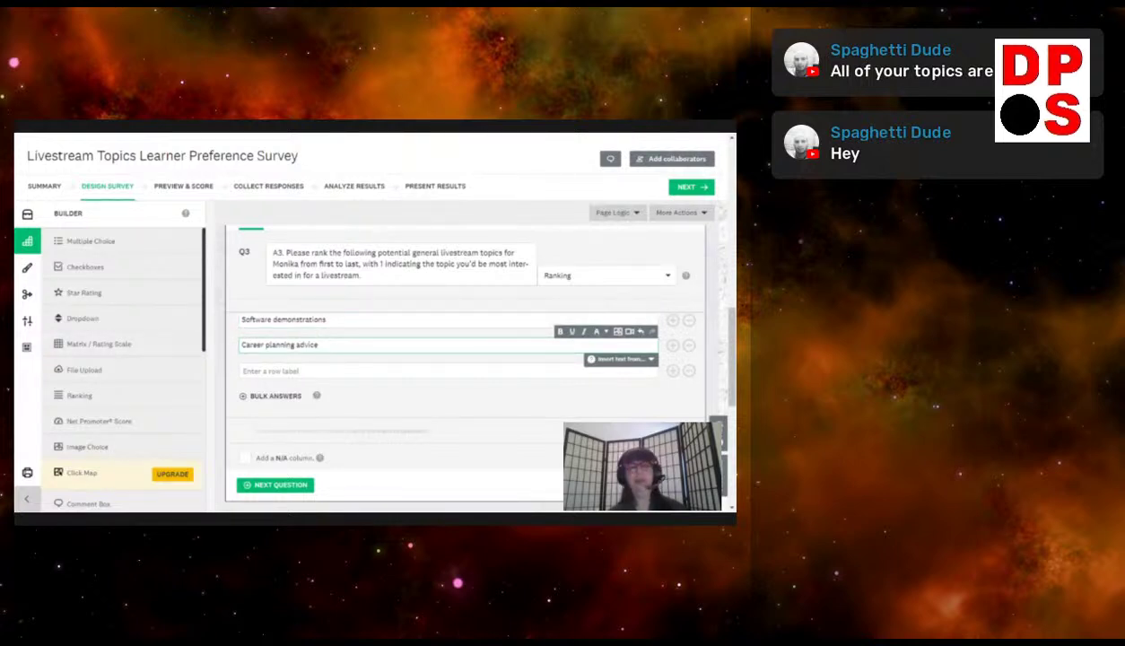
pyautogui.press('Return')
pyautogui.write('Academic subjects (such as statistical theory)')
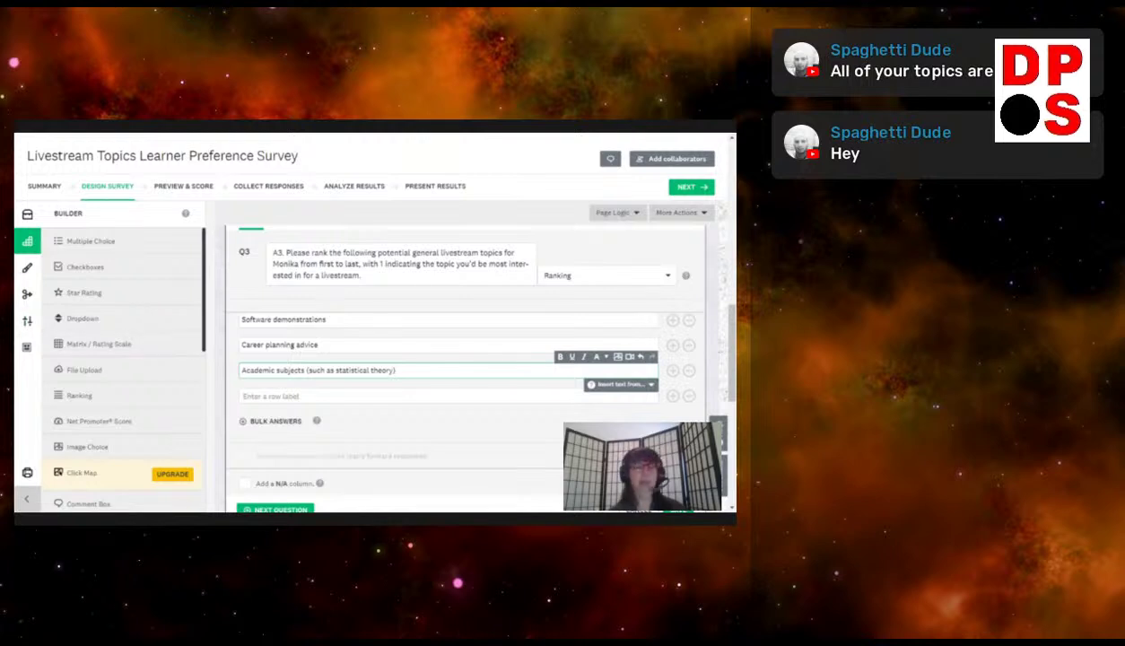
# Add the row labels "Recent news and updates from the field" and "Reviews and referrals to educational materials" to A3 and save the question
pyautogui.click(359, 396)
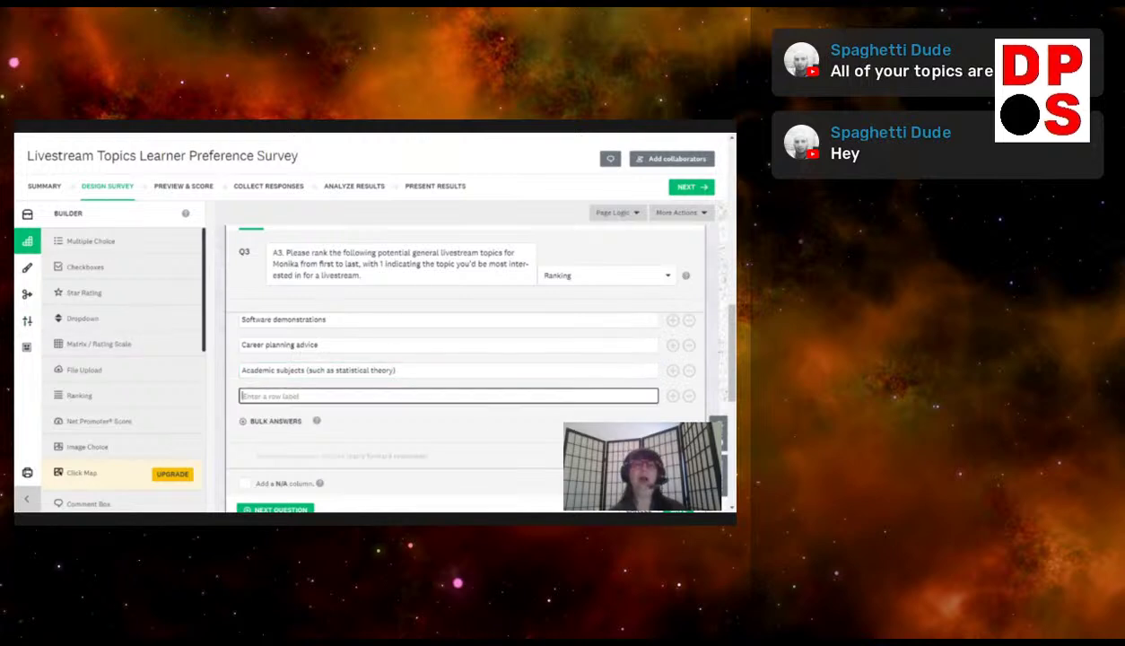
pyautogui.write('Recent news and updates from the field')
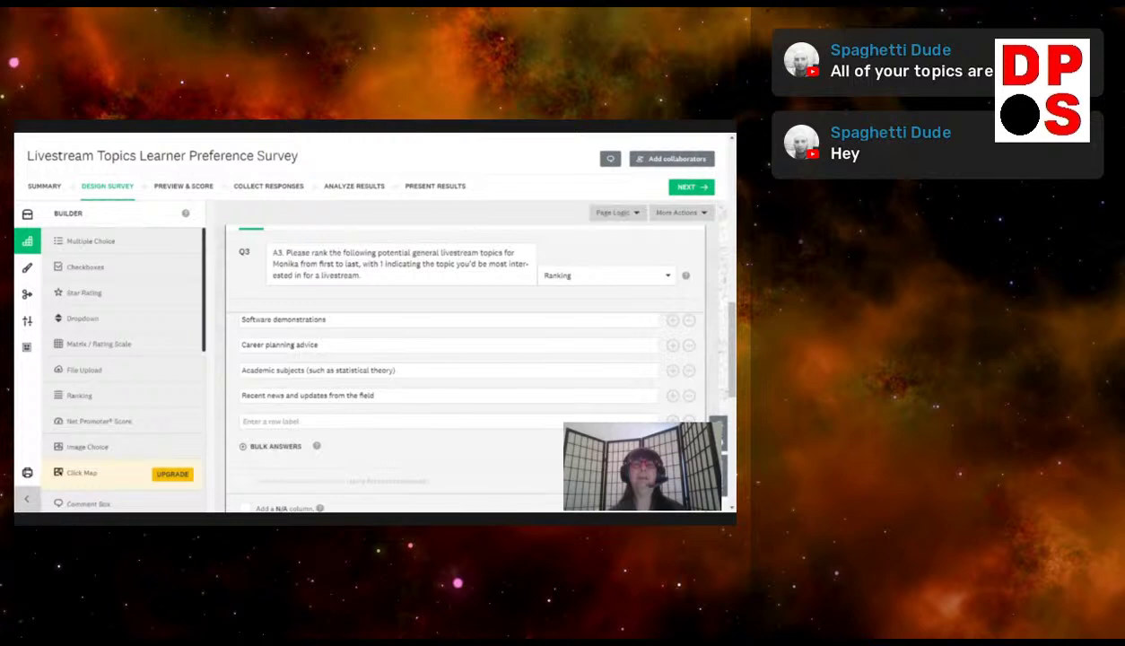
pyautogui.write('Reviews and referrals to educational materials')
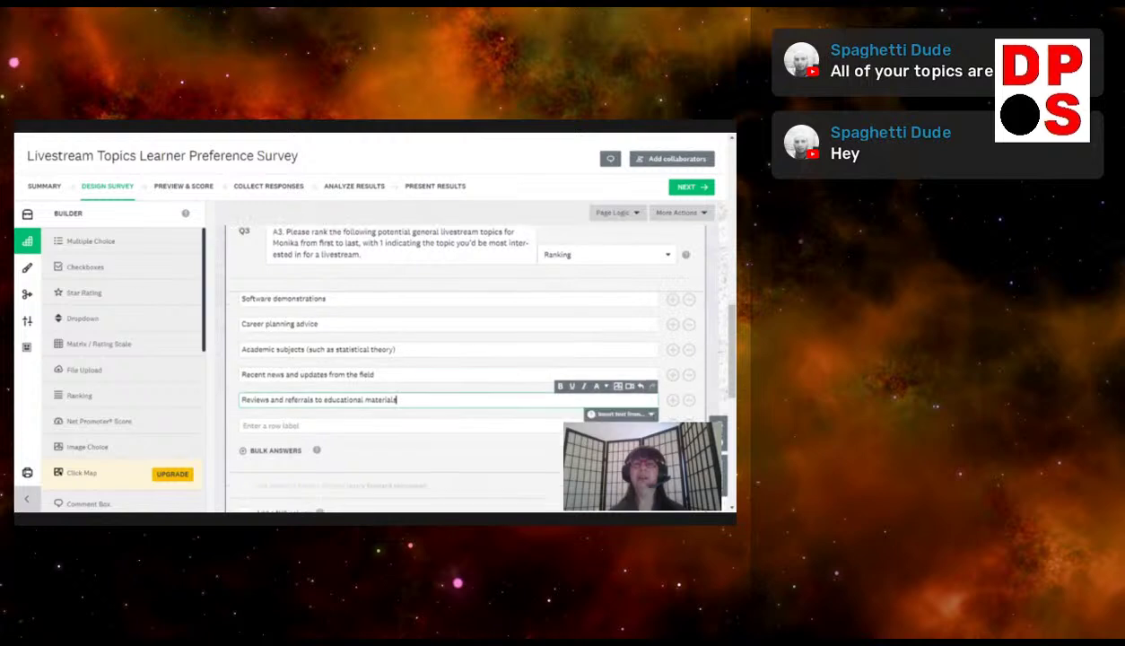
pyautogui.scroll(-3, 467, 359)
pyautogui.scroll(-2, 451, 400)
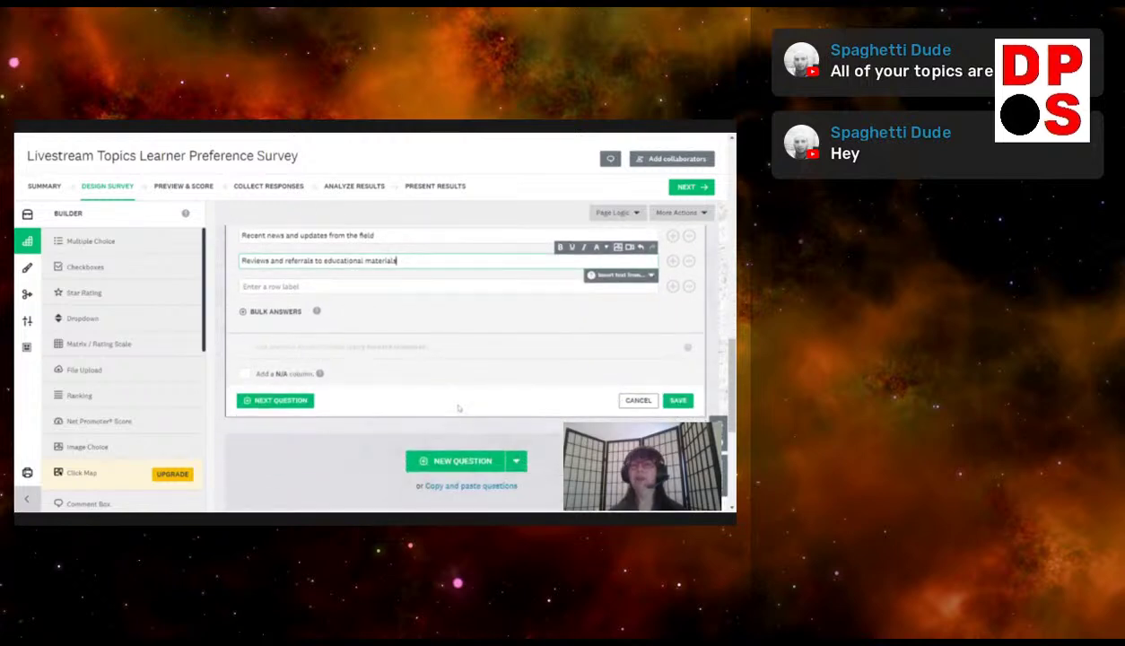
pyautogui.click(679, 401)
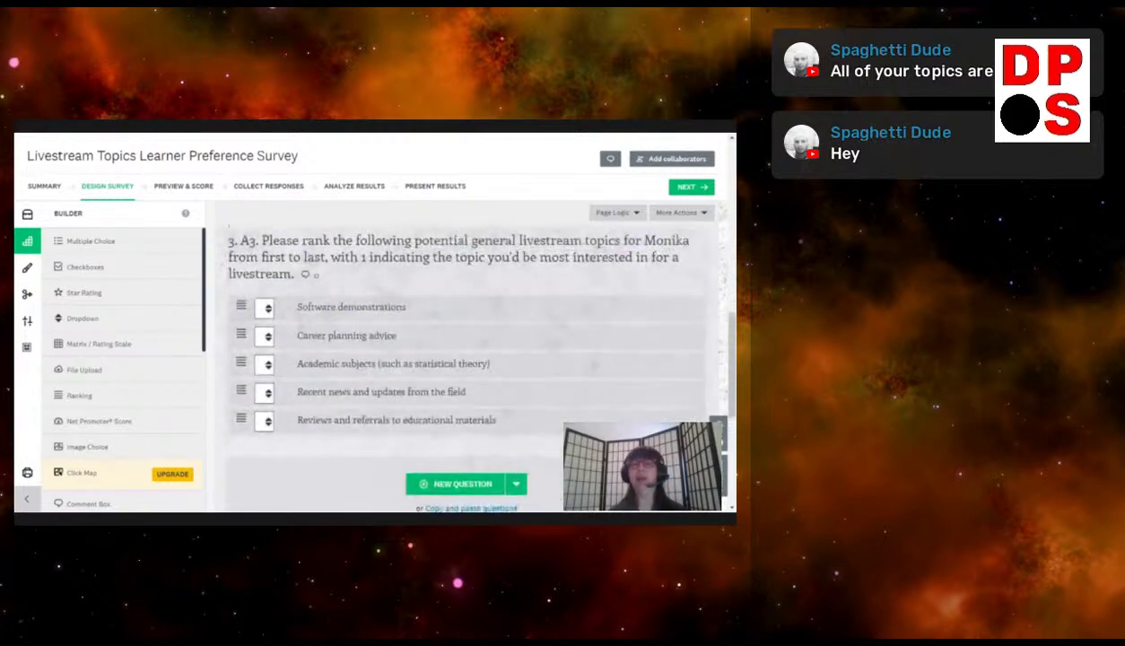
# Require an answer to question A3 and save its options
pyautogui.scroll(3, 476, 359)
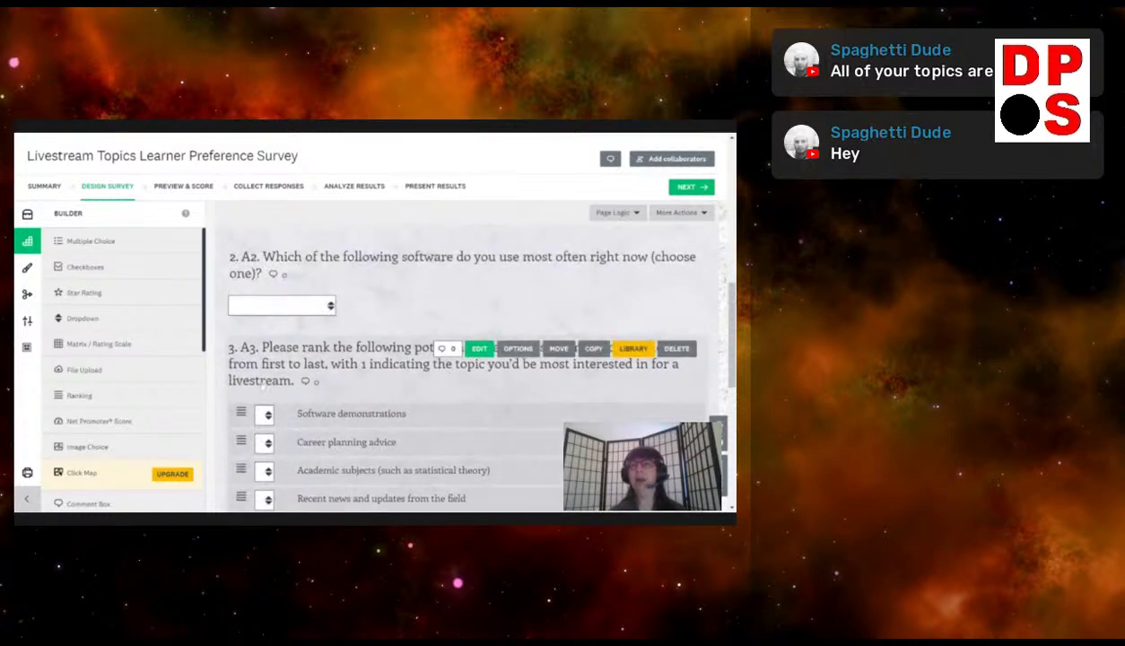
pyautogui.click(509, 352)
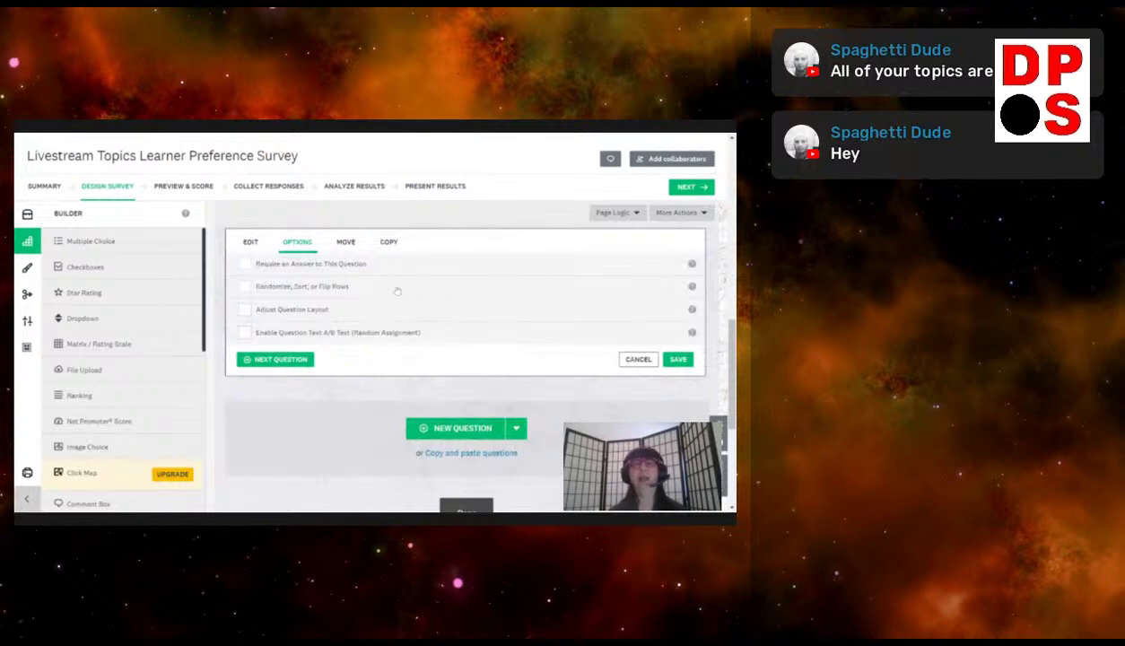
pyautogui.click(244, 264)
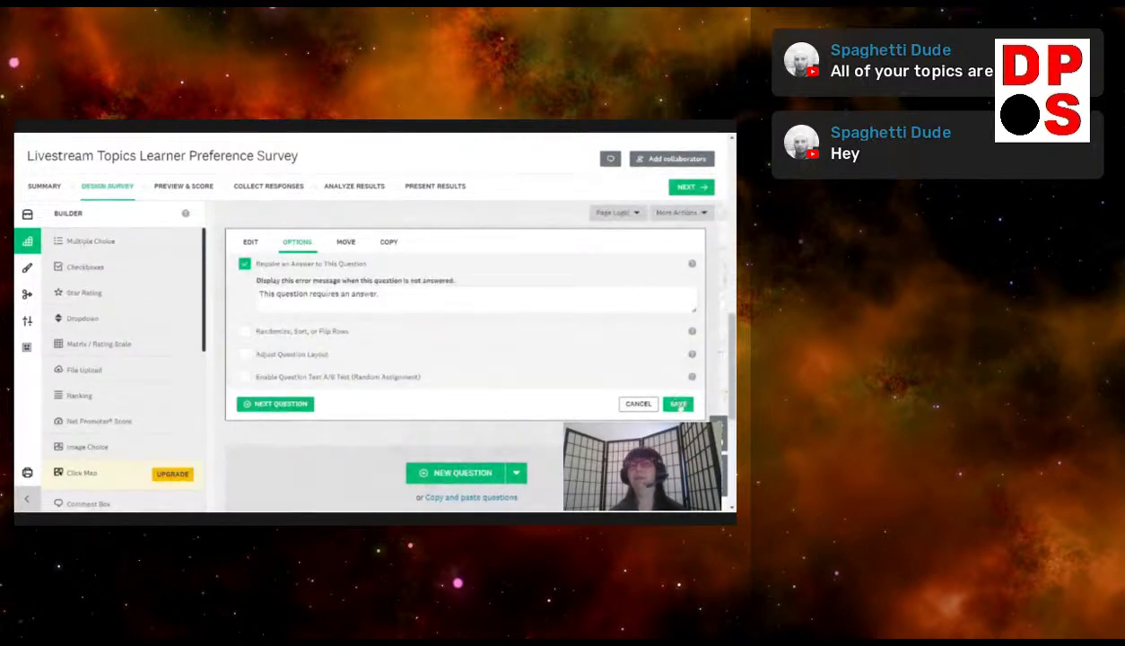
pyautogui.click(678, 404)
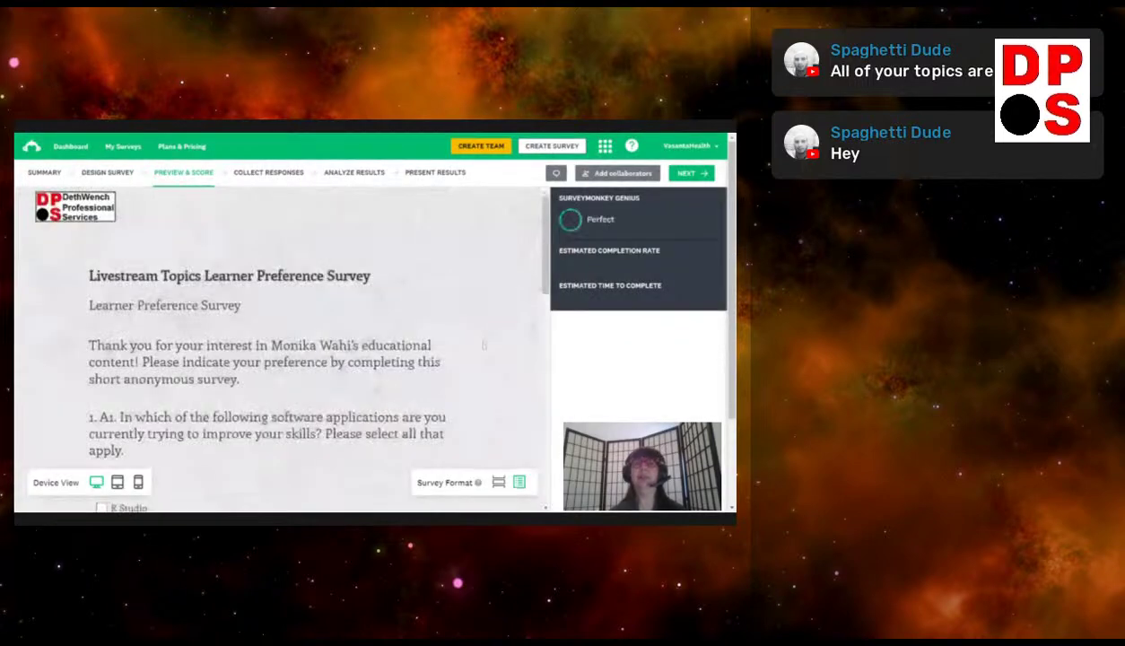
# Examine the survey preview from the introduction through questions A1, A2 and the ranking question A3
pyautogui.scroll(-3, 386, 297)
pyautogui.scroll(3, 391, 299)
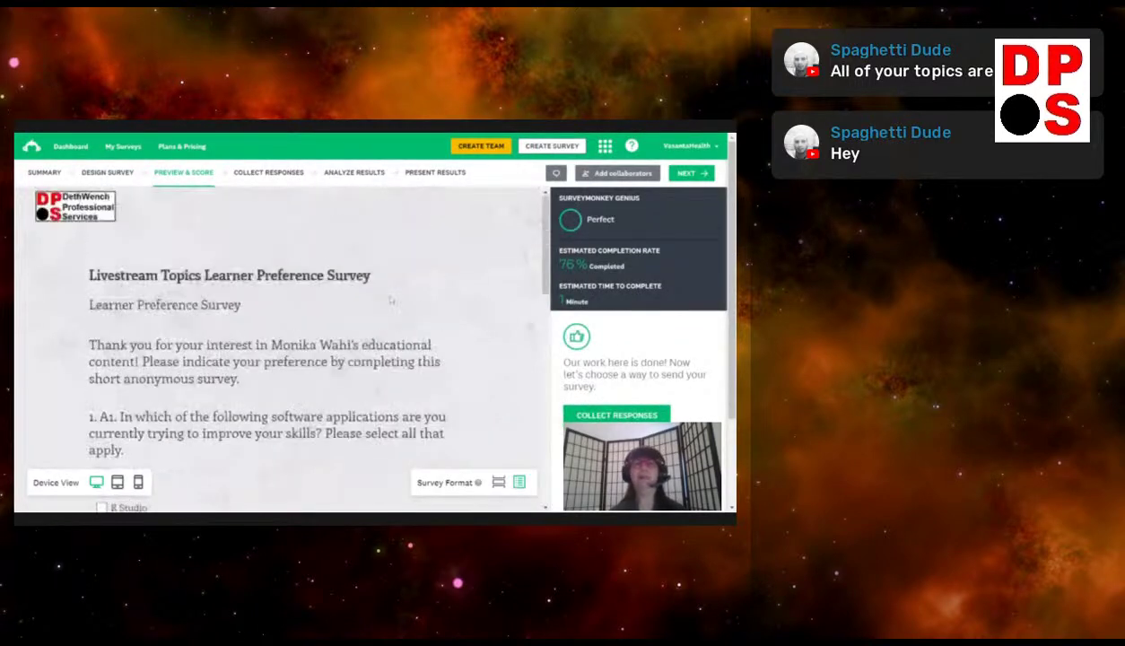
pyautogui.scroll(-5, 386, 296)
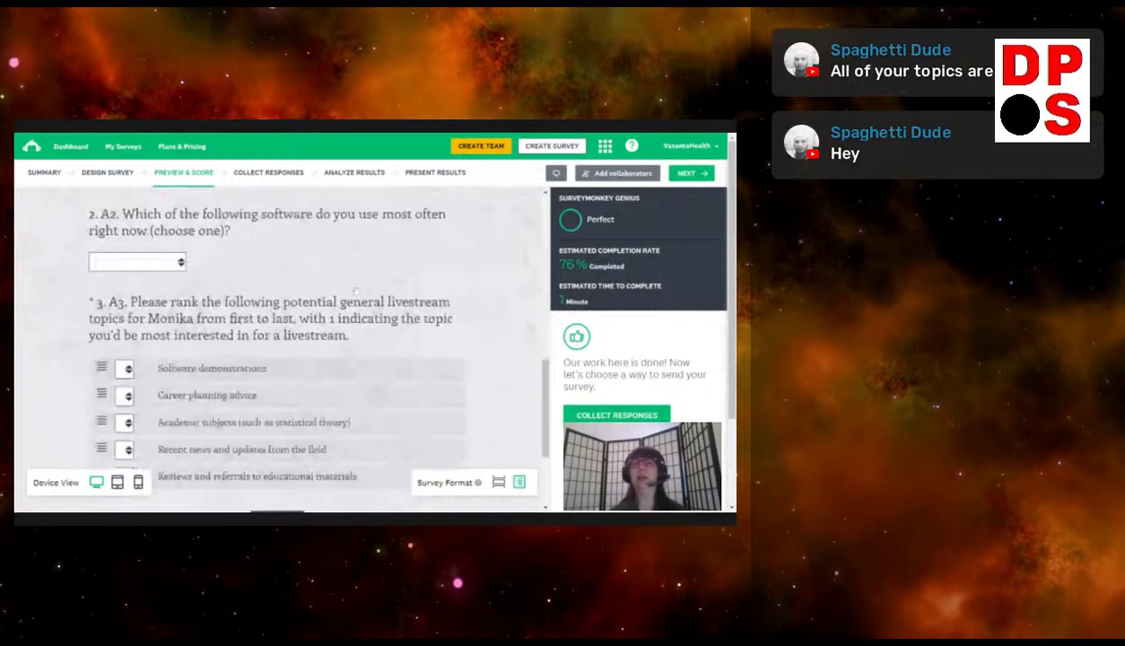
pyautogui.scroll(-3, 356, 291)
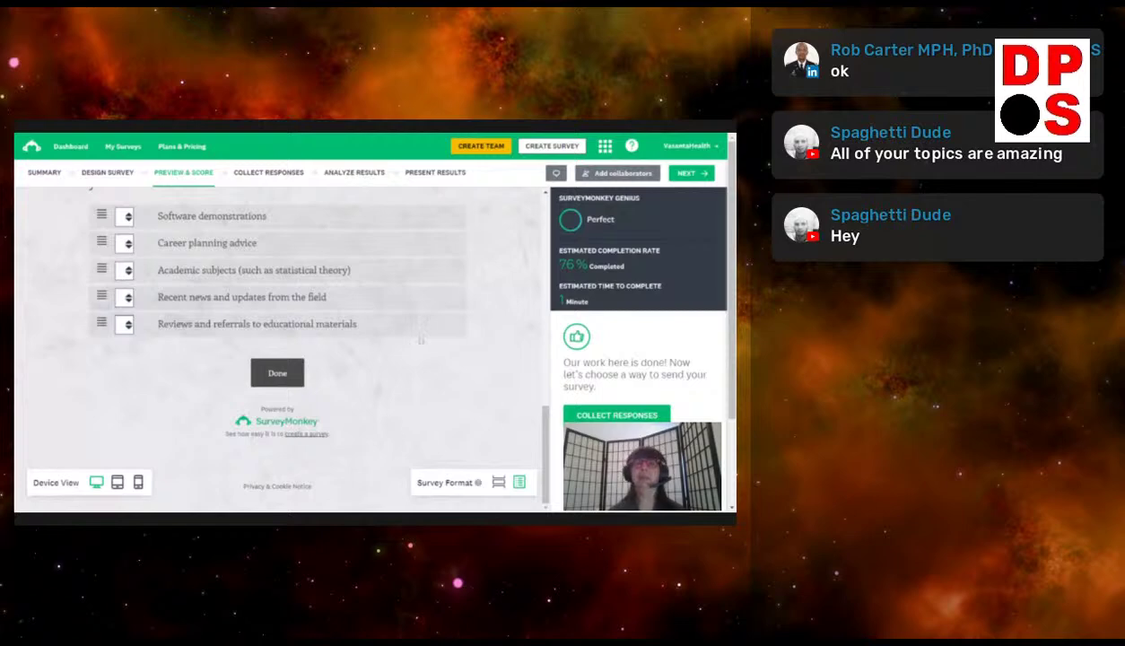
pyautogui.scroll(5, 428, 365)
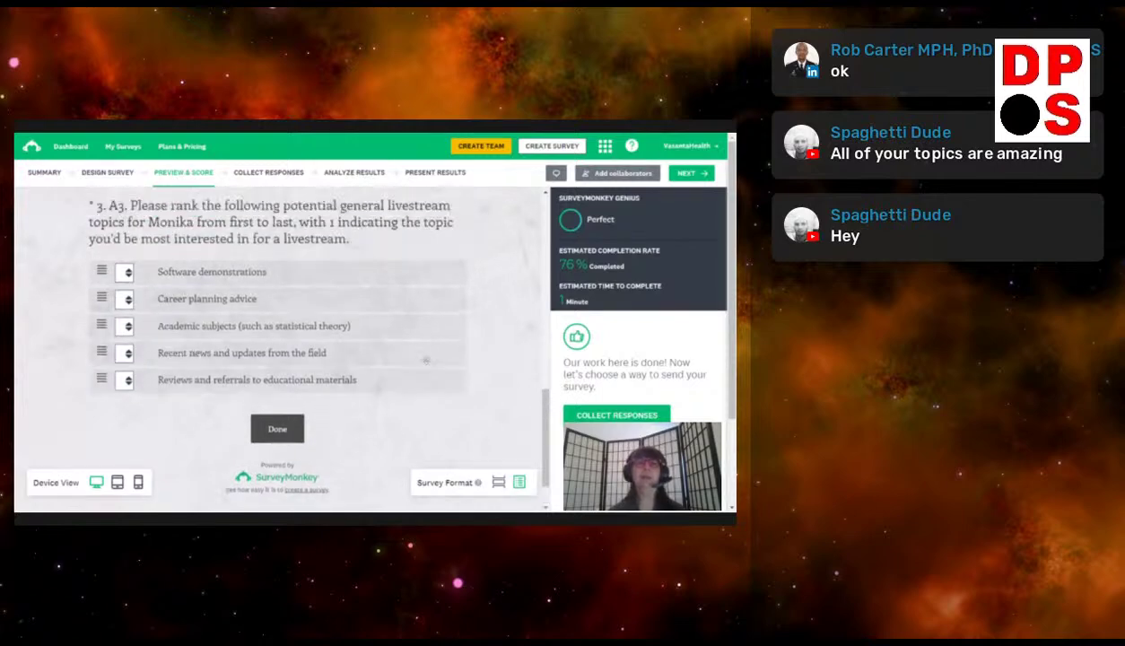
pyautogui.scroll(-3, 428, 364)
pyautogui.scroll(-1, 428, 364)
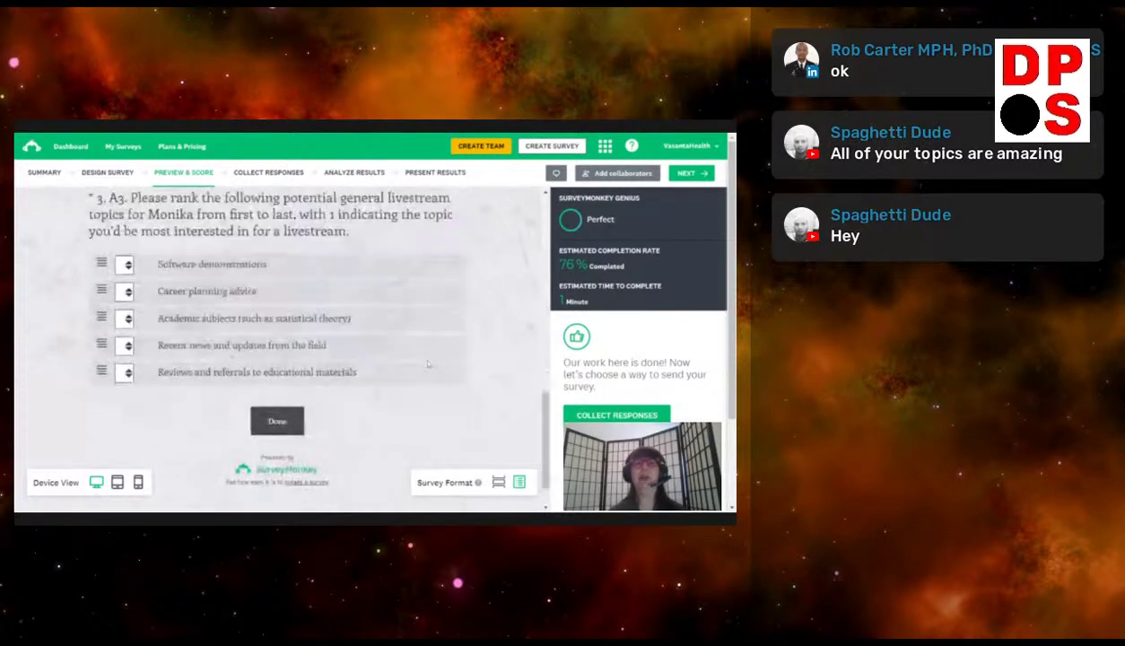
pyautogui.scroll(6, 422, 357)
pyautogui.scroll(-1, 416, 350)
pyautogui.scroll(-1, 415, 349)
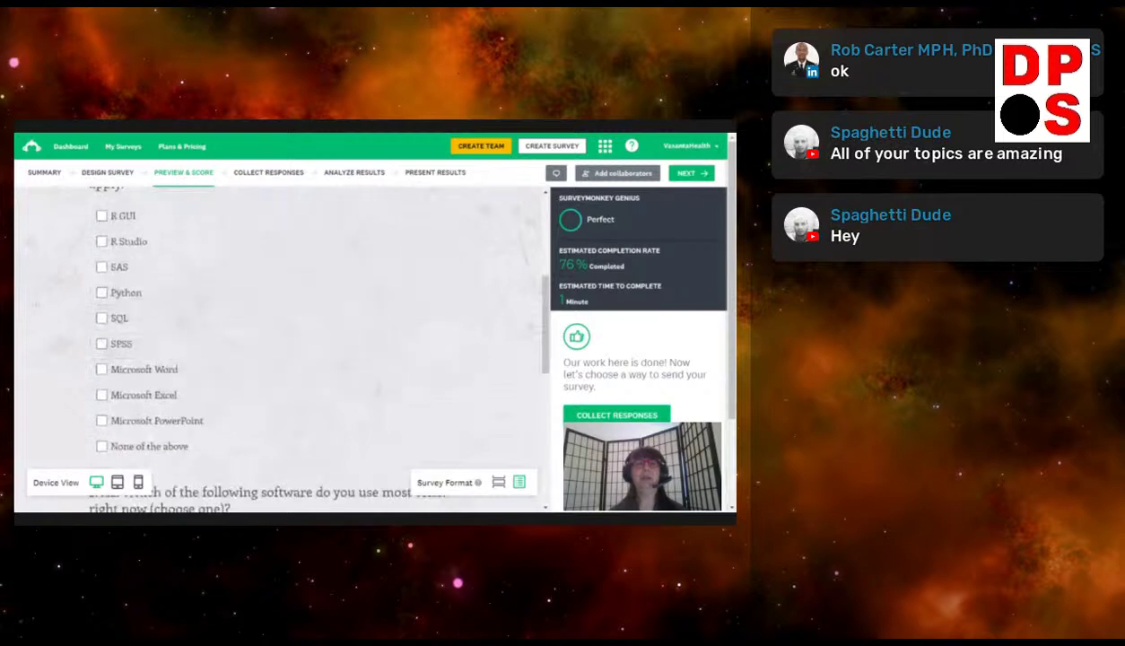
# Test the preview by selecting R Studio in question A1 and choosing SAS as the answer to question A2
pyautogui.click(100, 241)
pyautogui.scroll(-3, 328, 353)
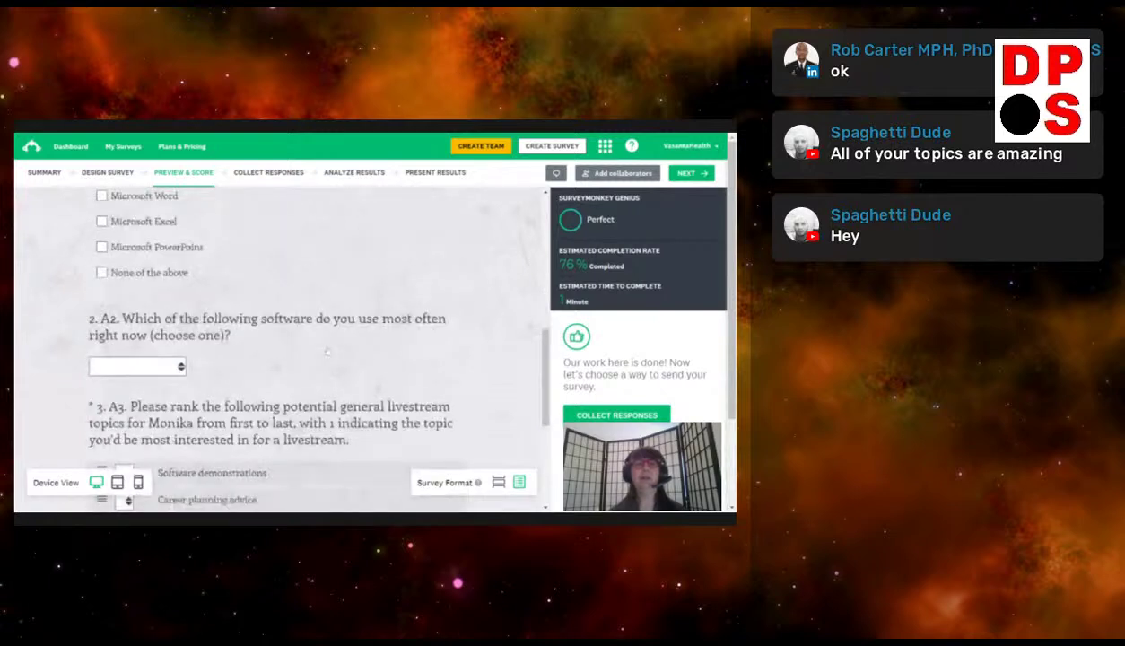
pyautogui.scroll(-2, 327, 352)
pyautogui.scroll(2, 328, 350)
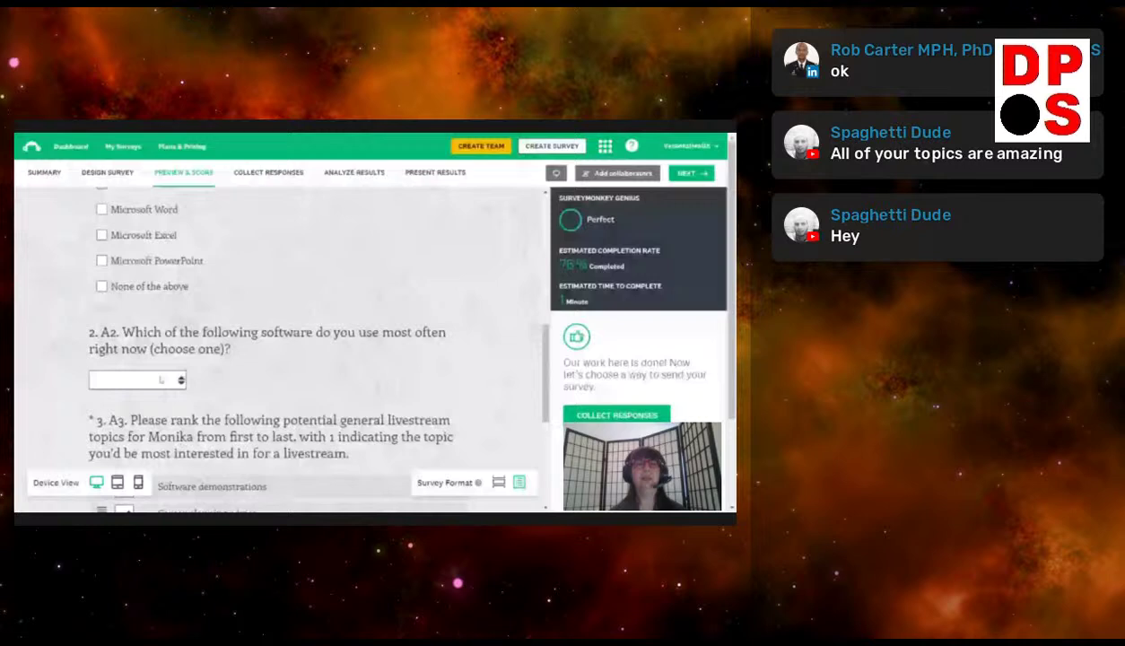
pyautogui.click(392, 286)
pyautogui.scroll(-1, 392, 285)
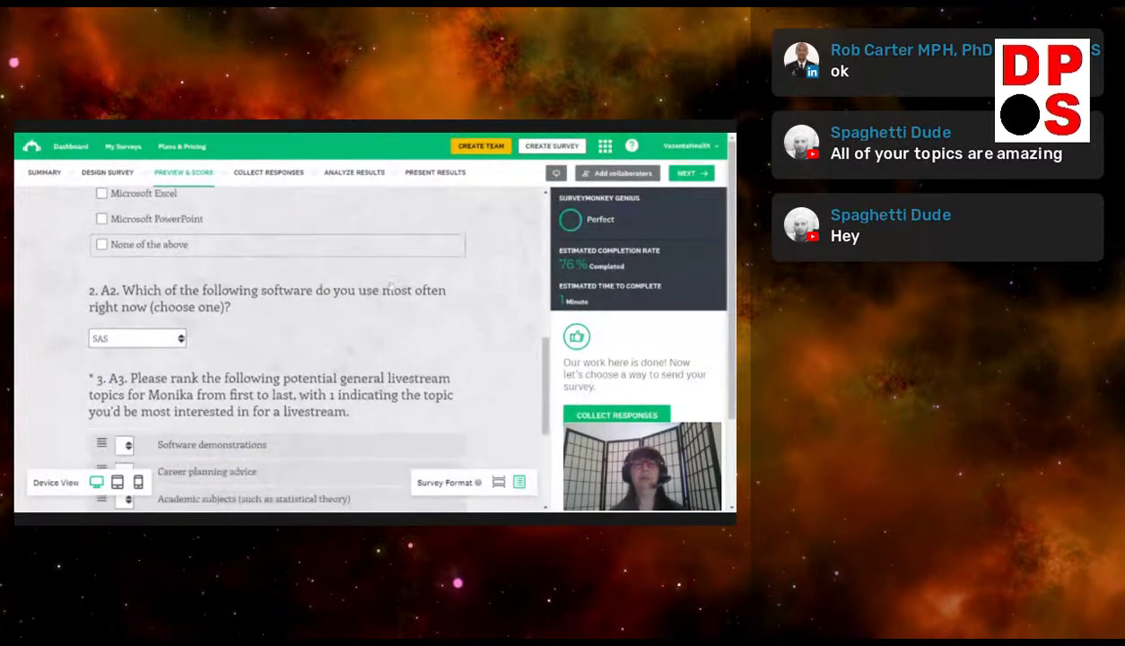
# Rank academic subjects first and recent news second in A3, submit the test response, and return to the survey design
pyautogui.scroll(-4, 392, 285)
pyautogui.scroll(1, 419, 308)
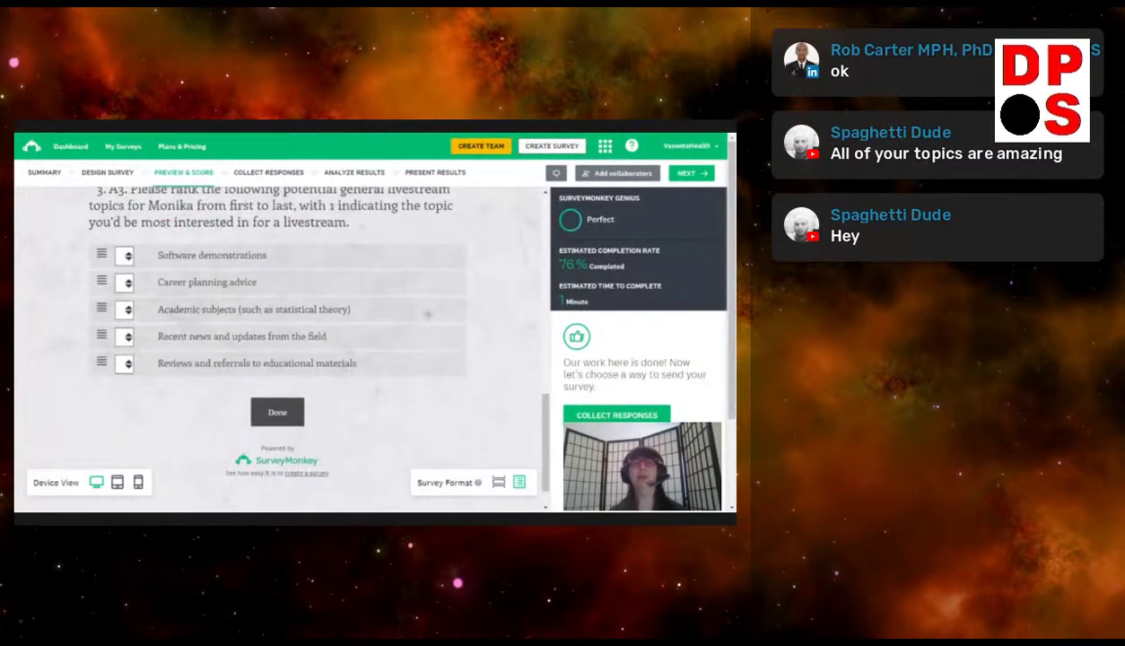
pyautogui.scroll(1, 428, 313)
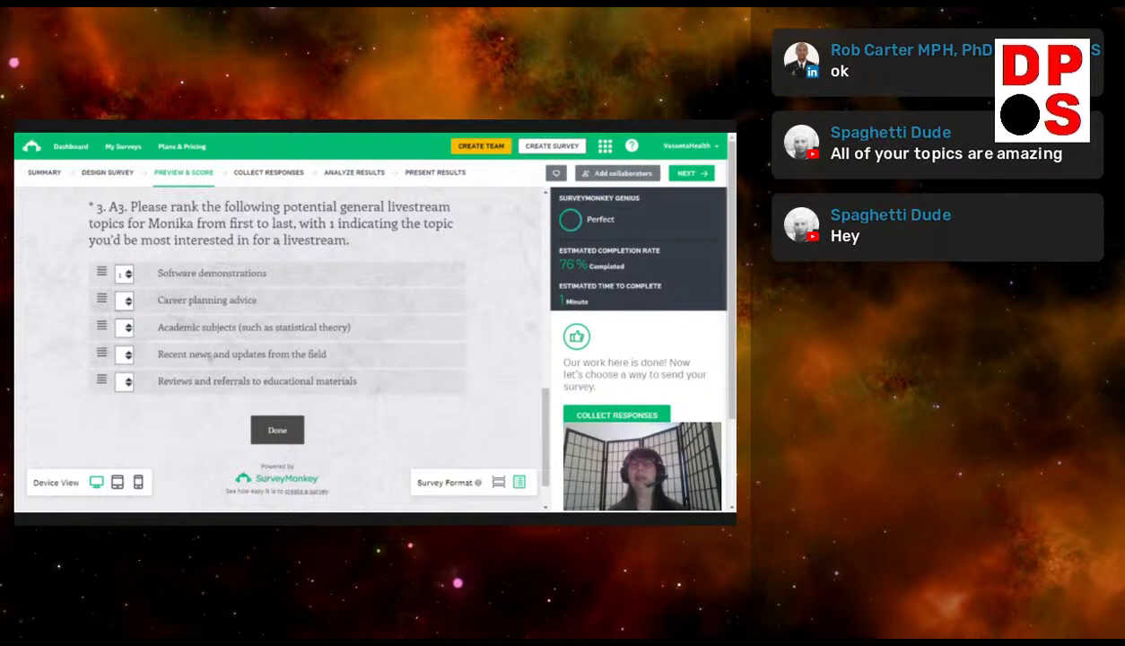
pyautogui.moveTo(184, 332); pyautogui.dragTo(175, 267)
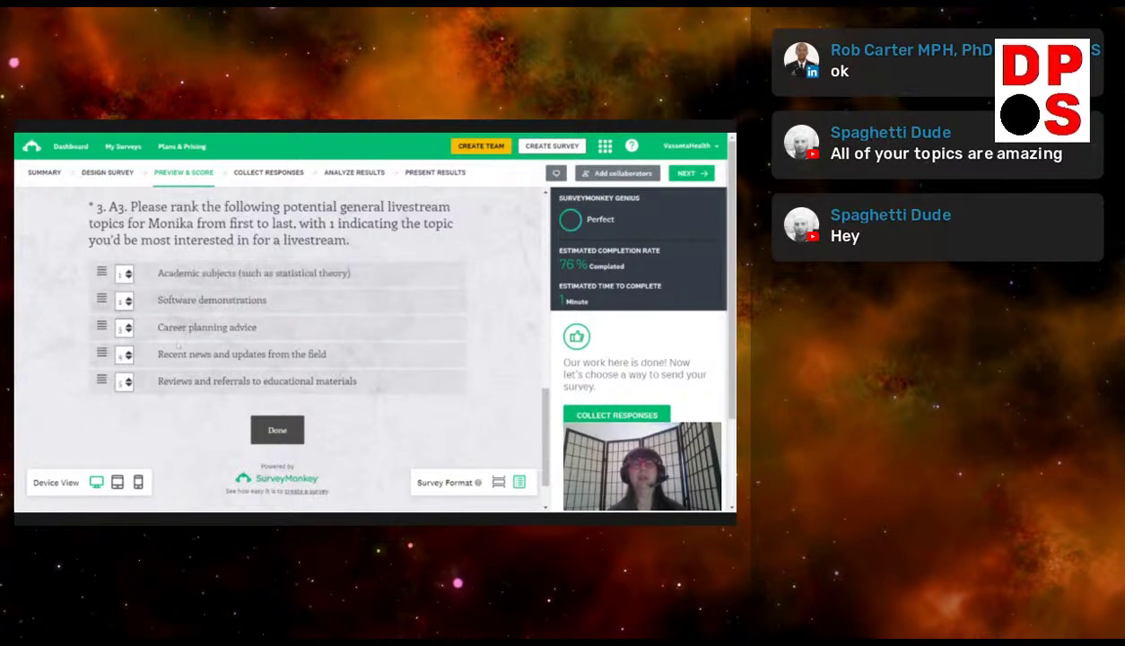
pyautogui.moveTo(162, 355); pyautogui.dragTo(162, 302)
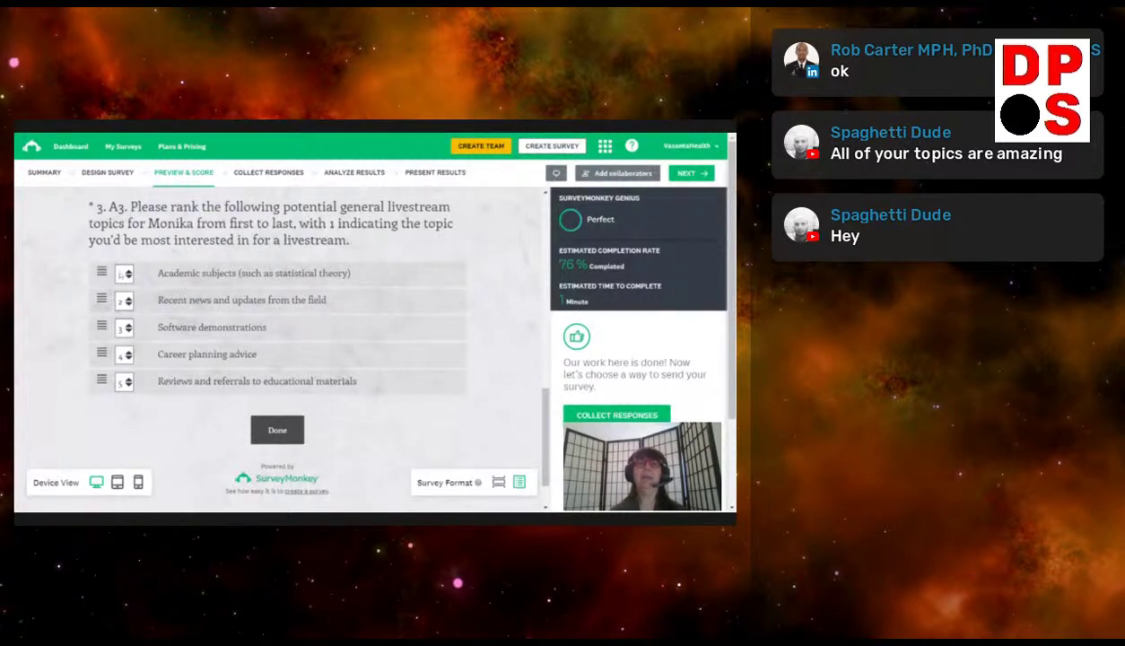
pyautogui.click(294, 434)
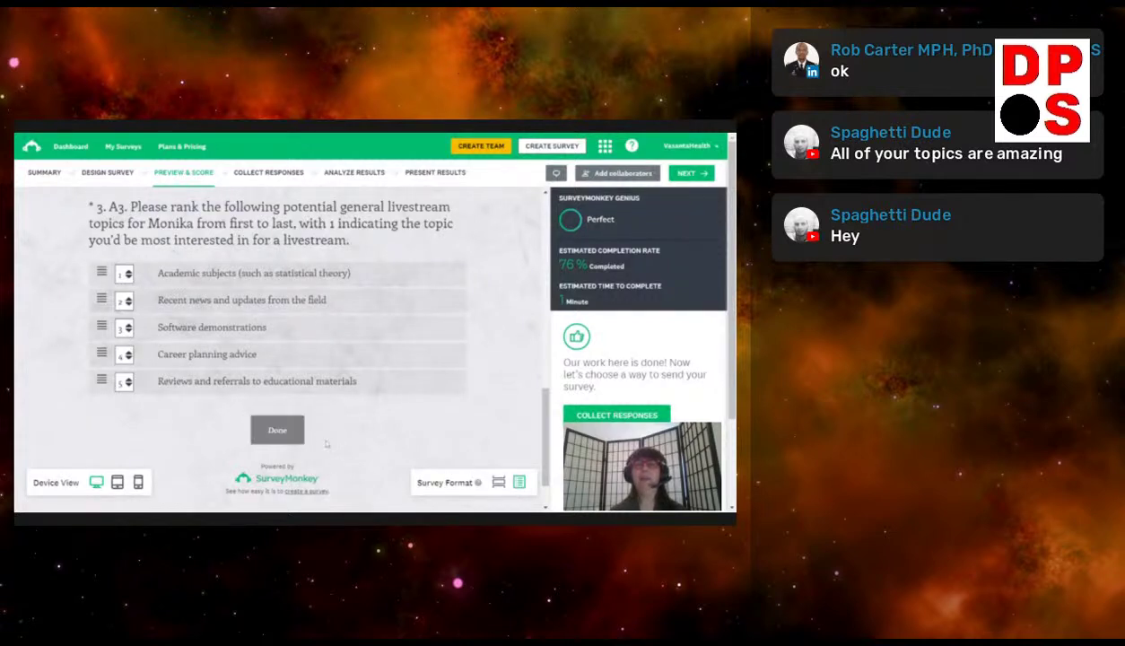
pyautogui.click(238, 298)
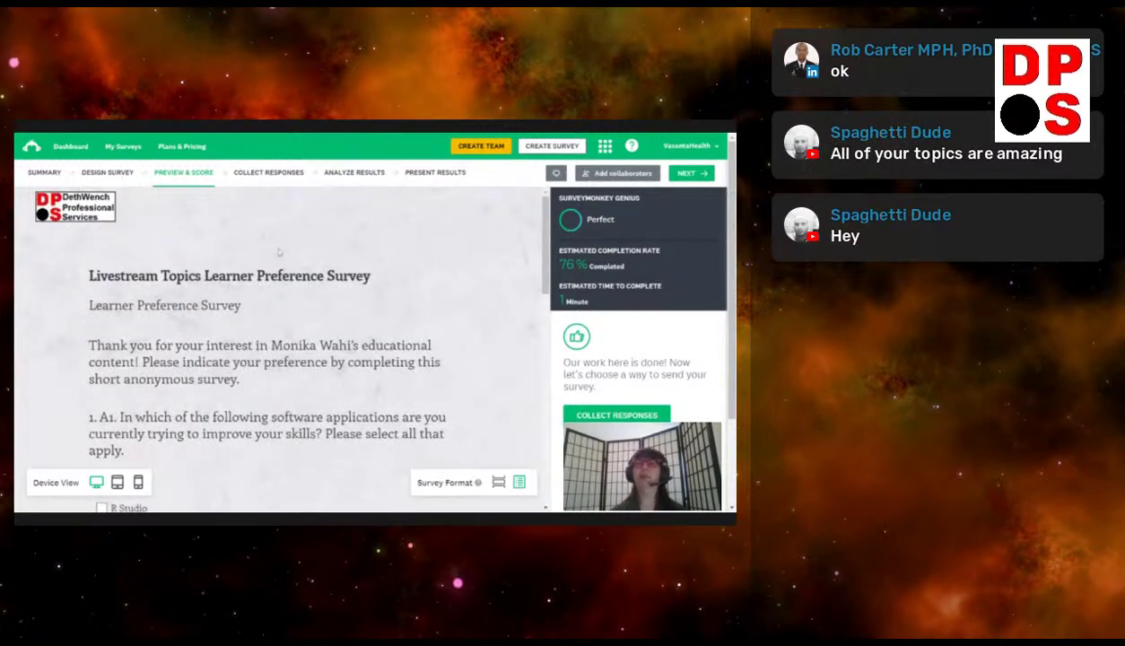
pyautogui.hotkey('alt', 'Left')
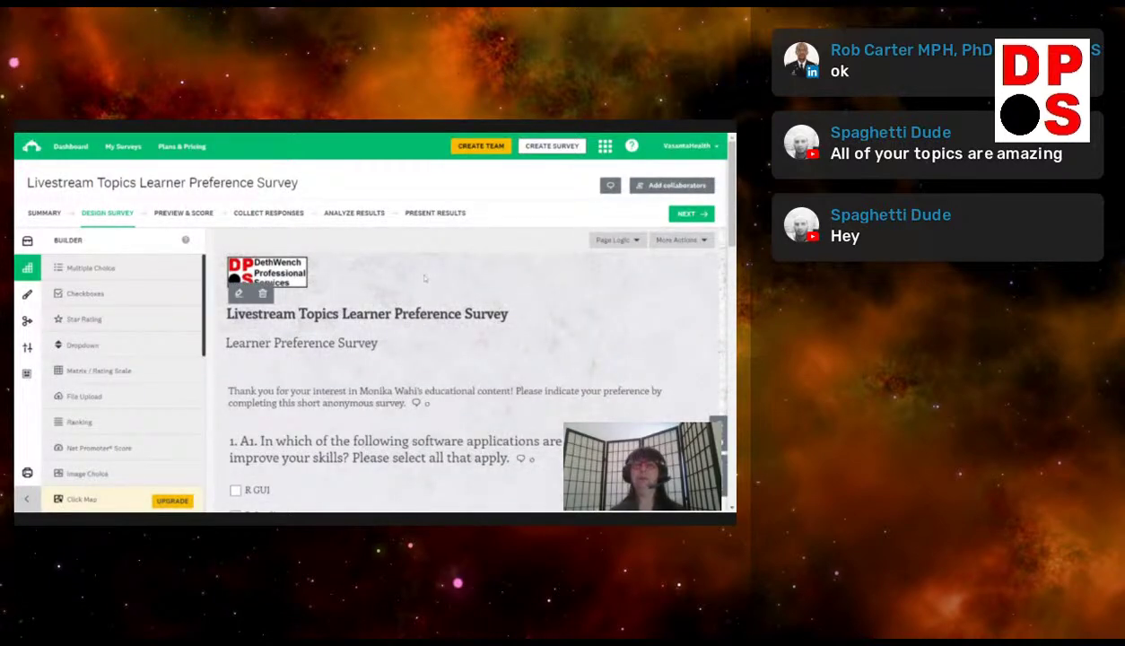
pyautogui.scroll(-15, 425, 279)
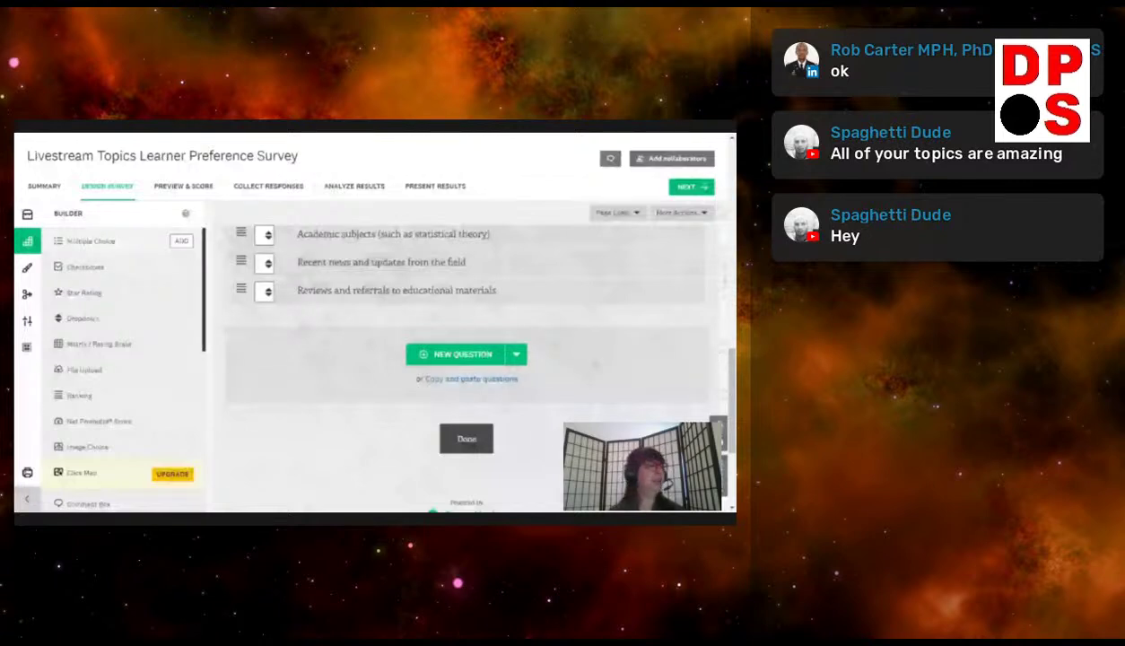
pyautogui.click(440, 355)
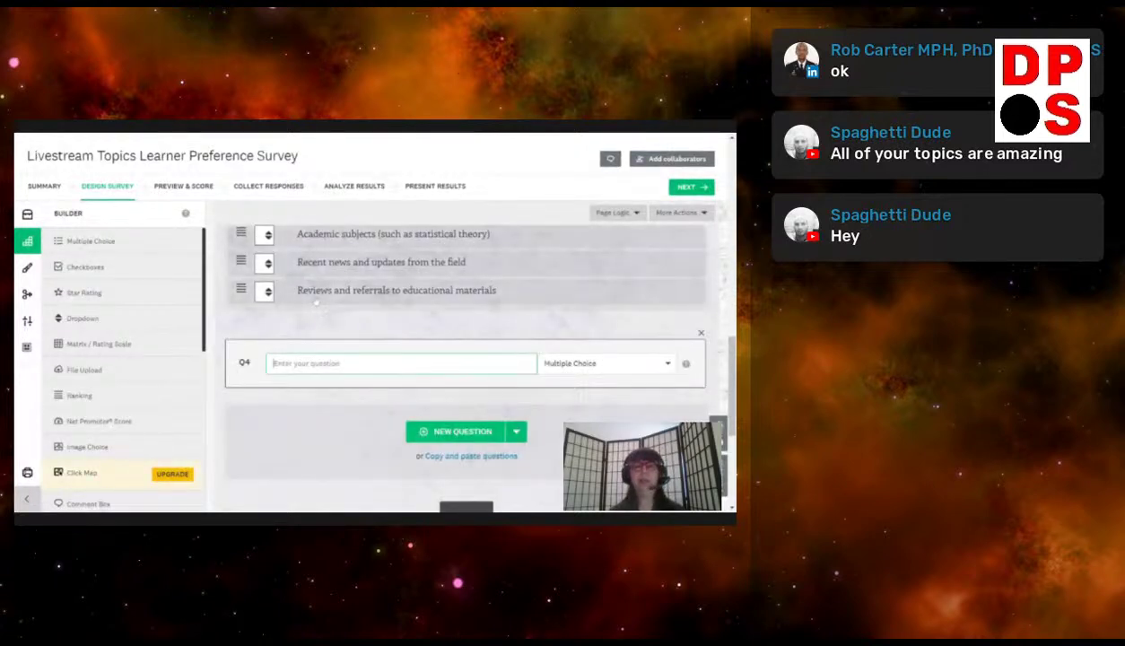
pyautogui.click(609, 364)
pyautogui.scroll(-2, 599, 359)
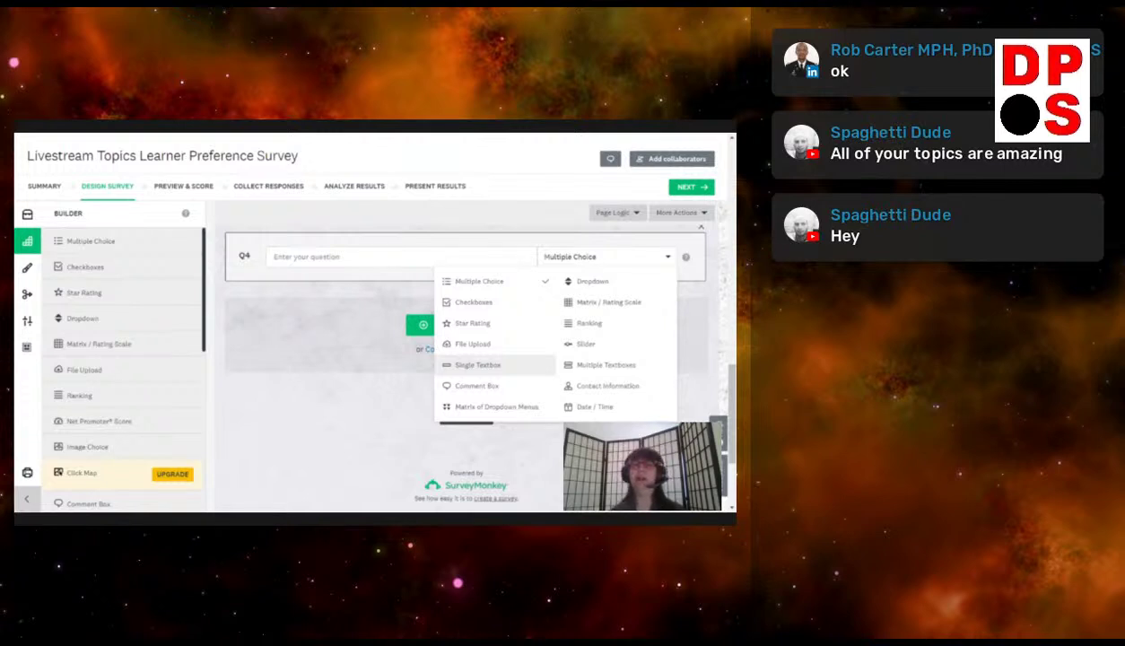
pyautogui.scroll(-2, 455, 353)
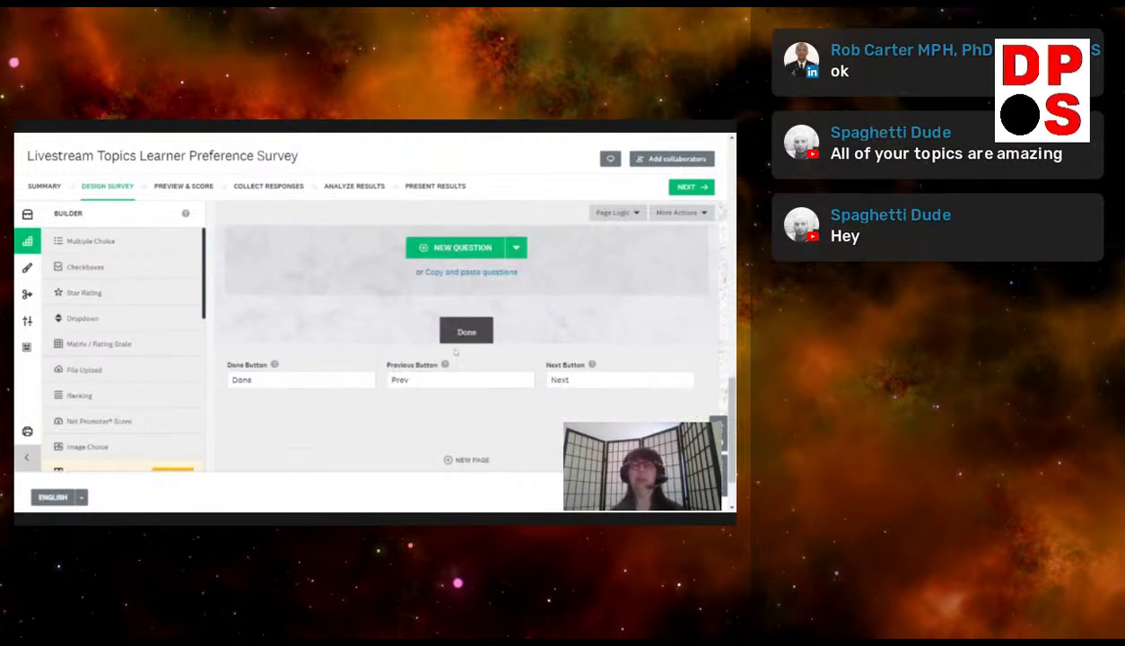
pyautogui.scroll(4, 455, 353)
pyautogui.scroll(-2, 453, 354)
# Add a Single Textbox question A4 asking respondents to describe the topics they want to learn more about from the presenter
pyautogui.click(439, 353)
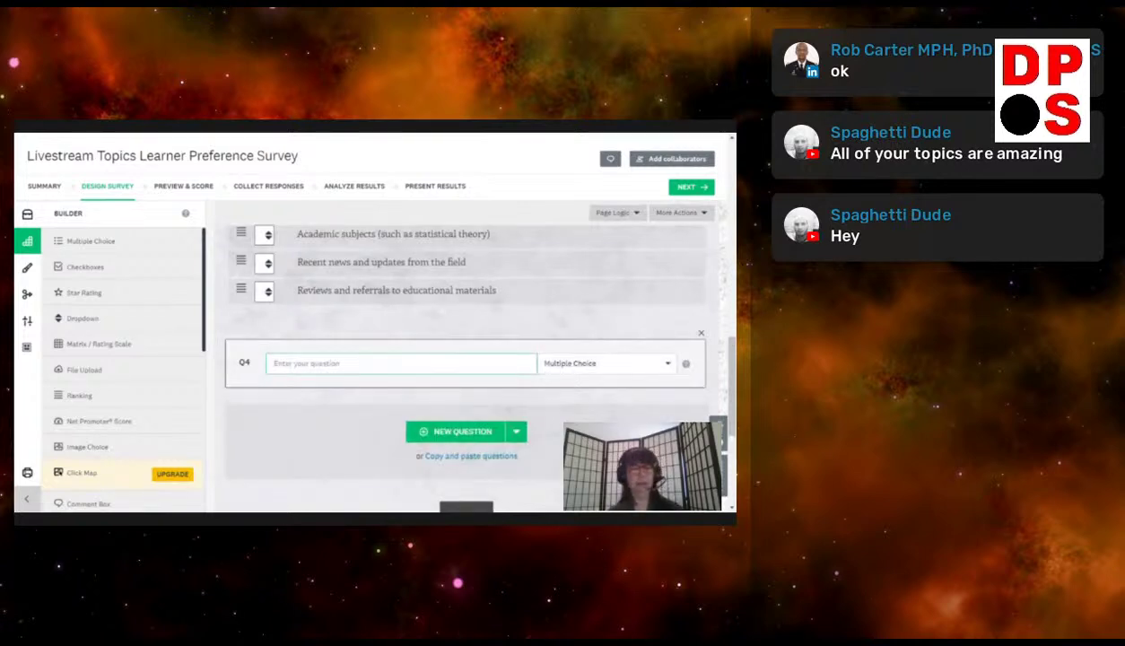
pyautogui.moveTo(126, 343)
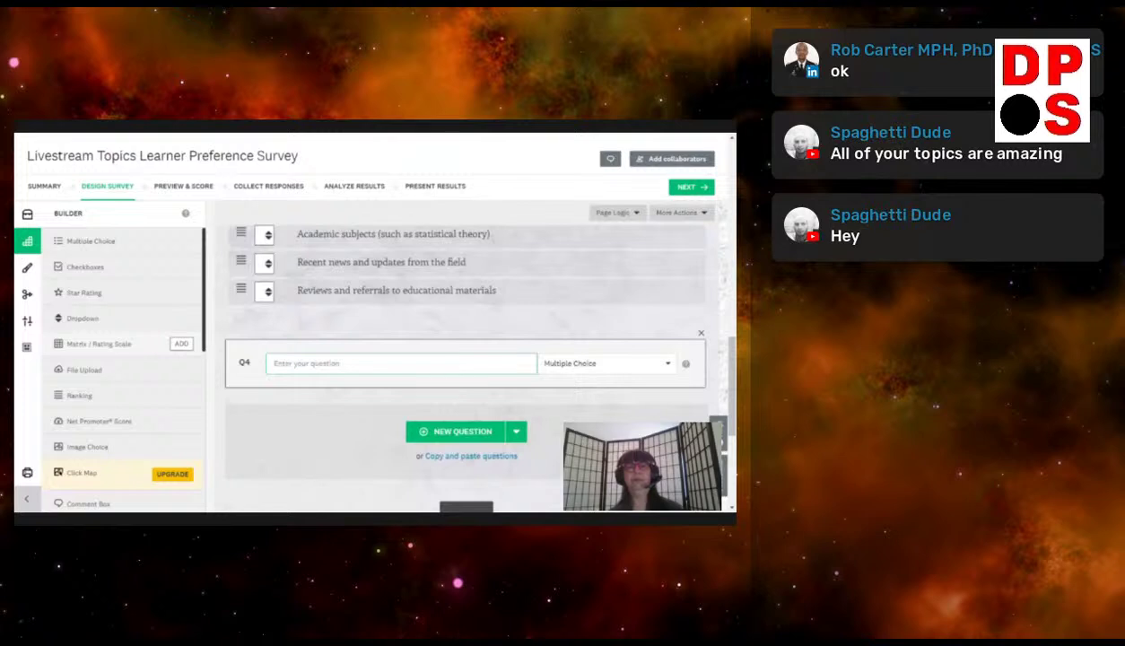
pyautogui.write('A4. What topics do you want to learn more about from Monika? Please describe here.')
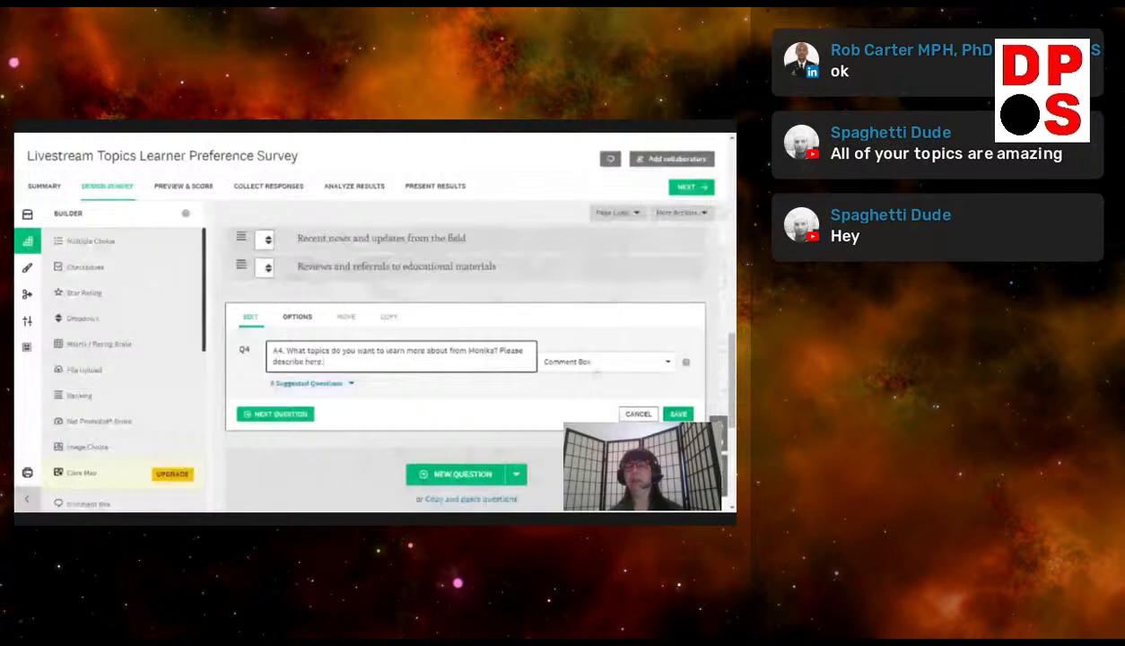
pyautogui.click(606, 361)
pyautogui.click(490, 292)
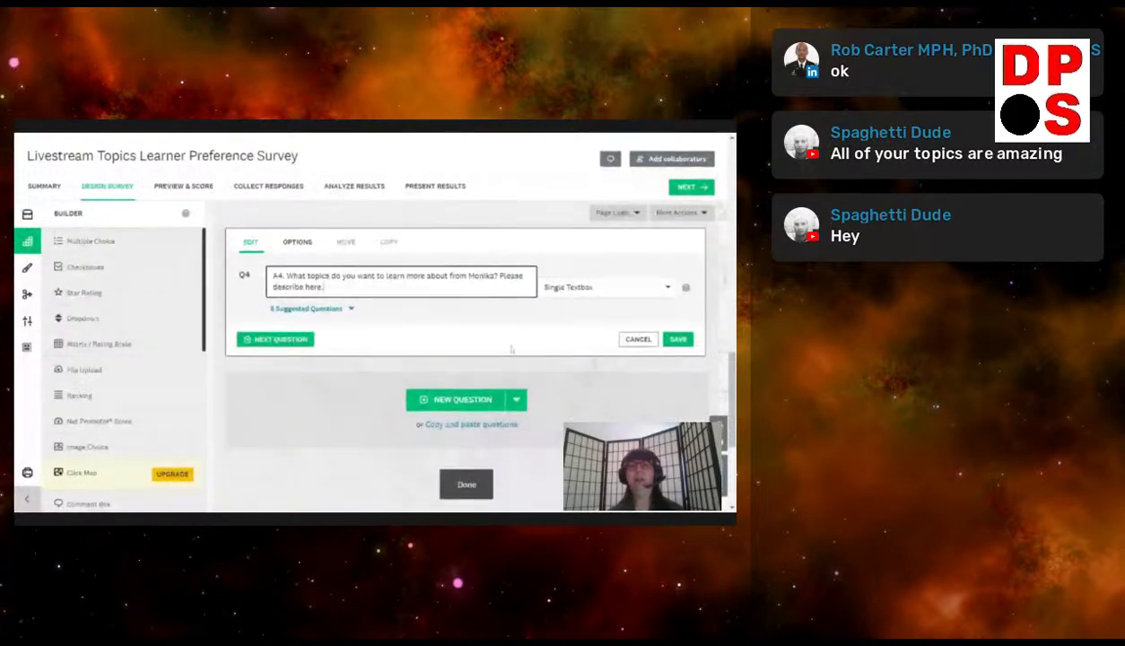
# Check the available options for question A4, leave them unselected, and save the question
pyautogui.click(297, 243)
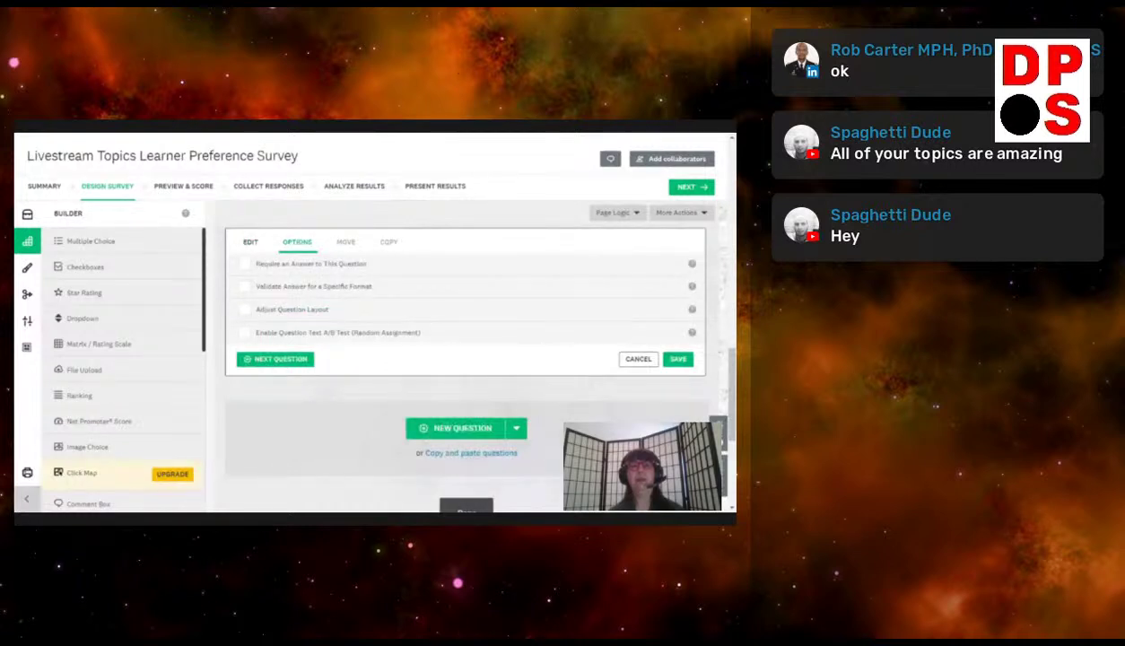
pyautogui.click(249, 244)
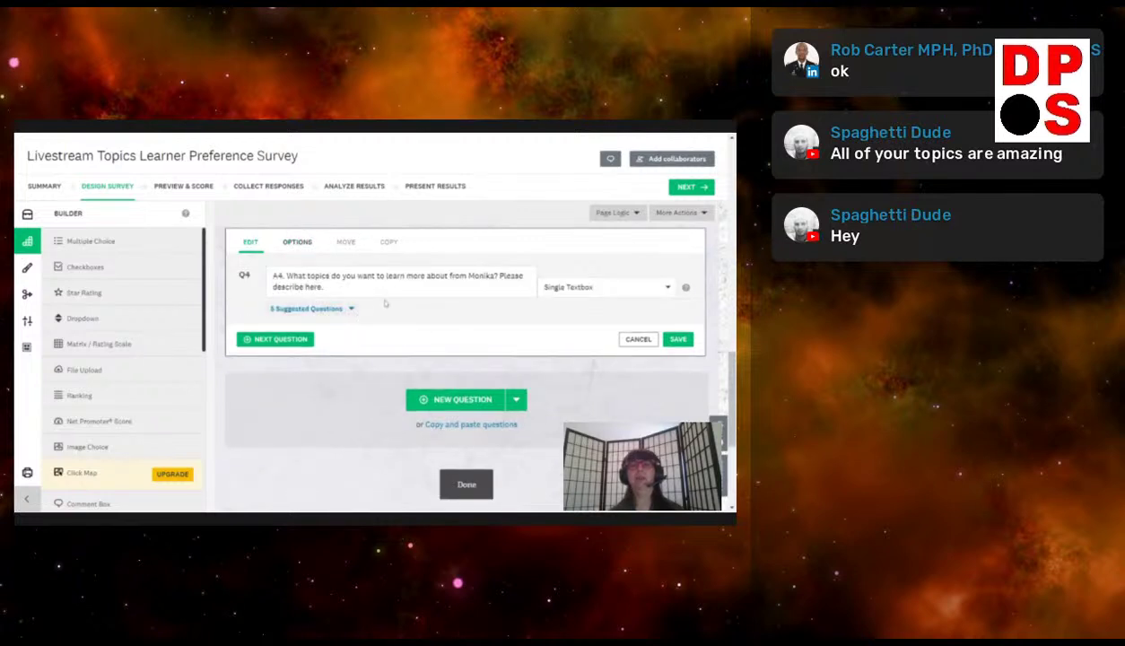
pyautogui.click(293, 244)
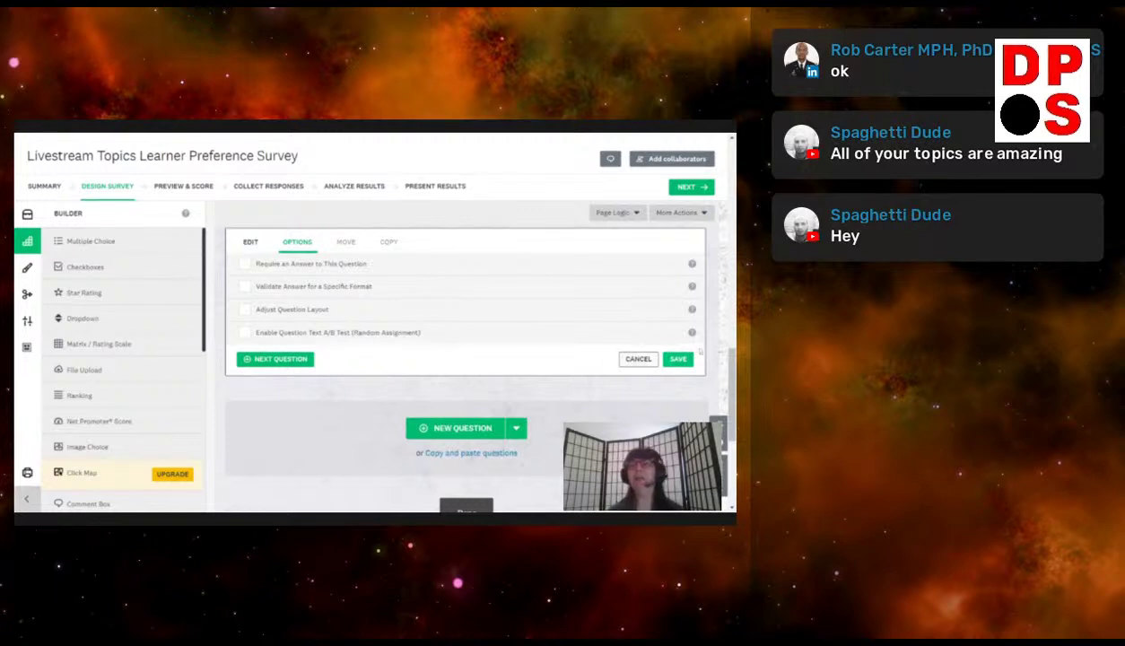
pyautogui.click(675, 358)
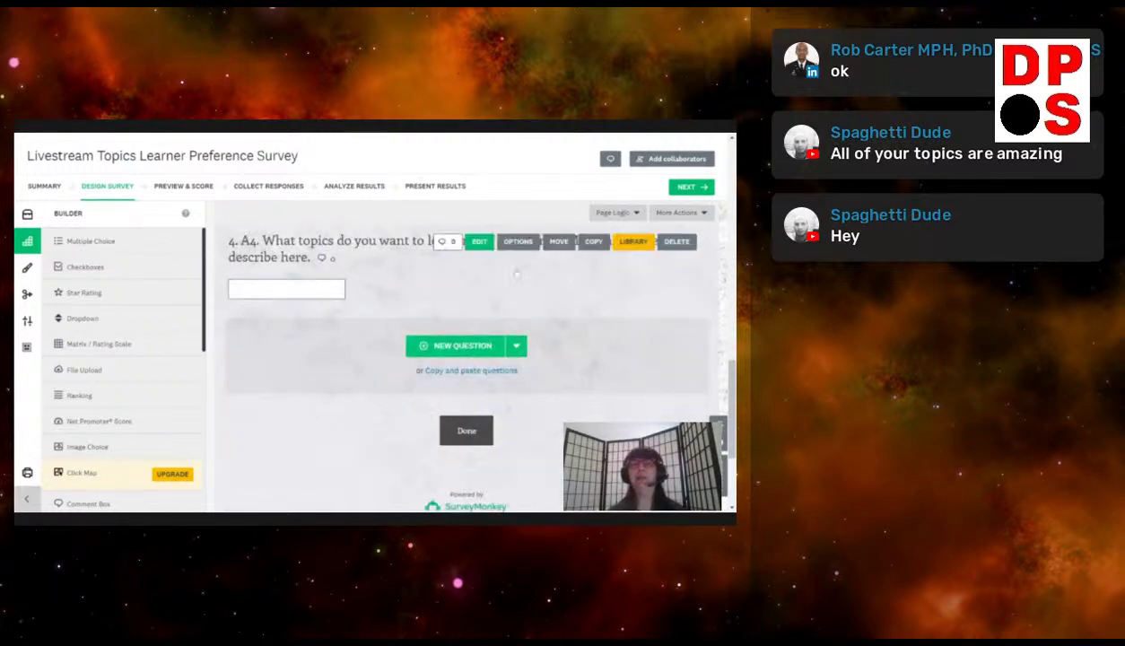
# Preview the survey again and choose R Studio as the test answer to question A2
pyautogui.click(179, 187)
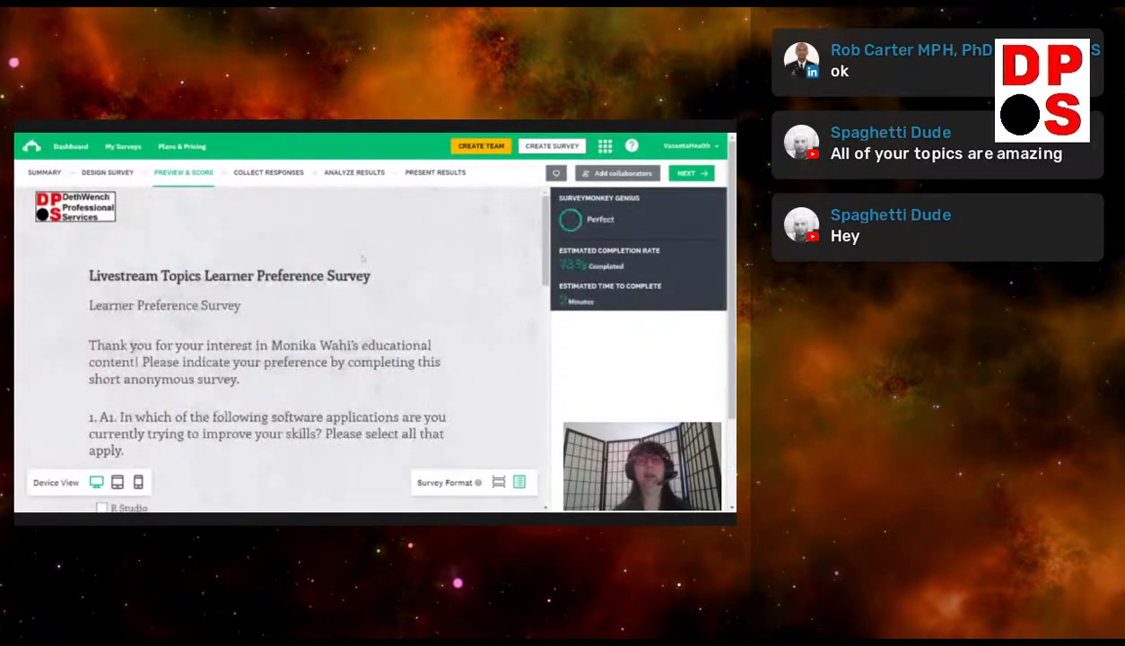
pyautogui.scroll(-5, 363, 258)
pyautogui.scroll(-3, 363, 260)
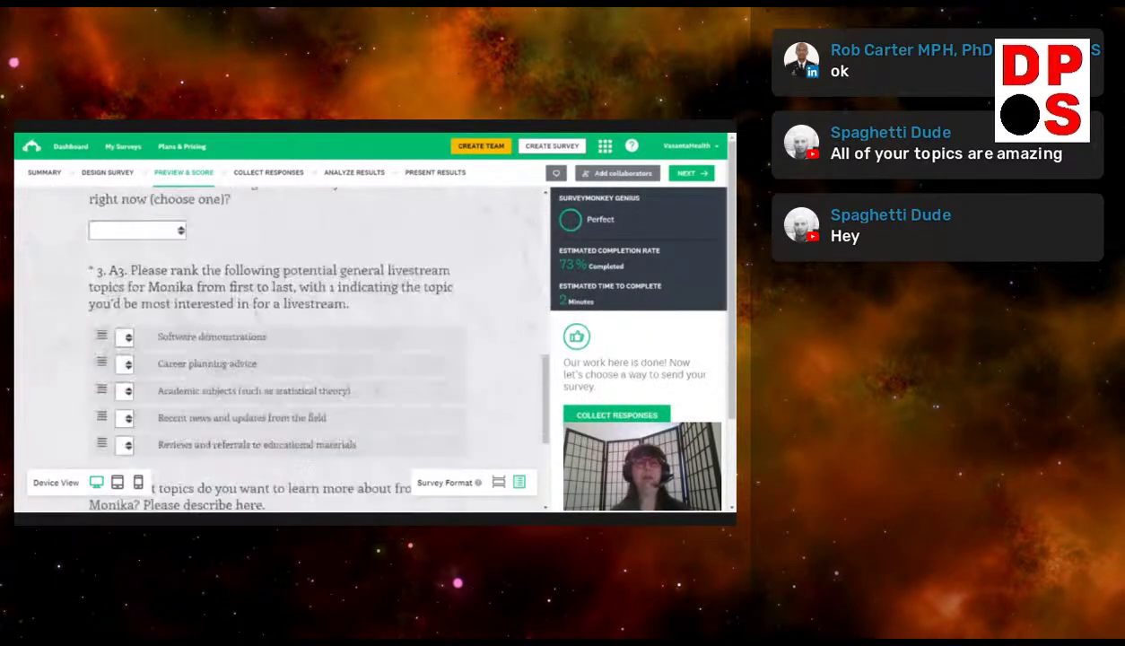
pyautogui.scroll(-1, 128, 224)
pyautogui.click(128, 225)
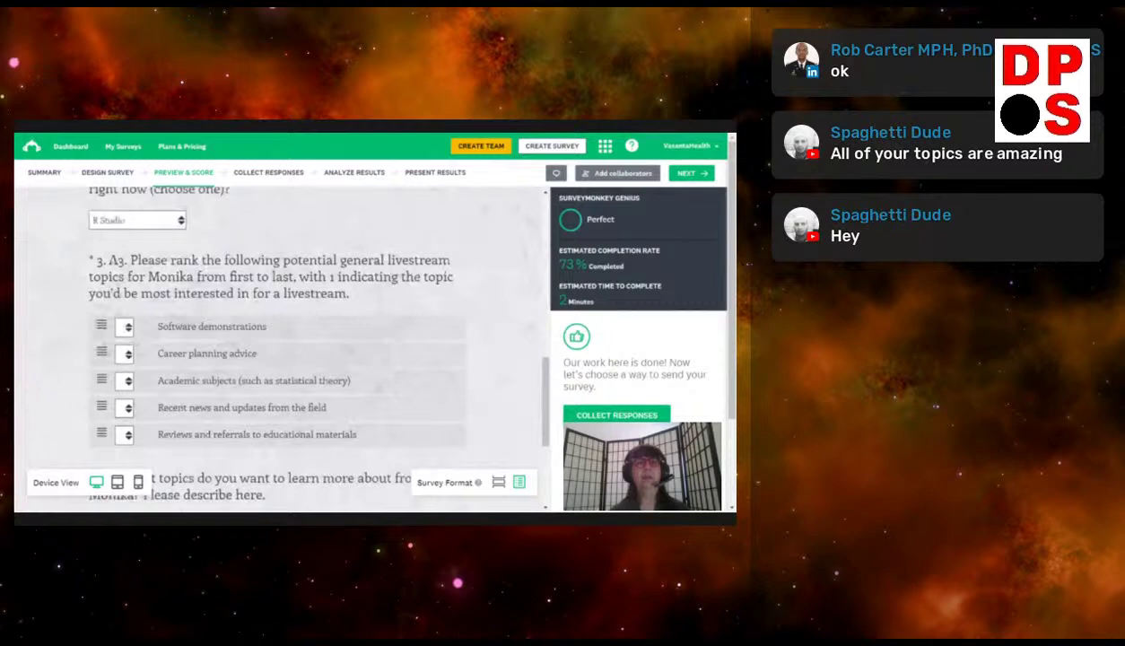
# Enter "How to graduate" as the test answer to A4 and try to submit the response without ranking A3
pyautogui.scroll(-4, 128, 225)
pyautogui.click(95, 324)
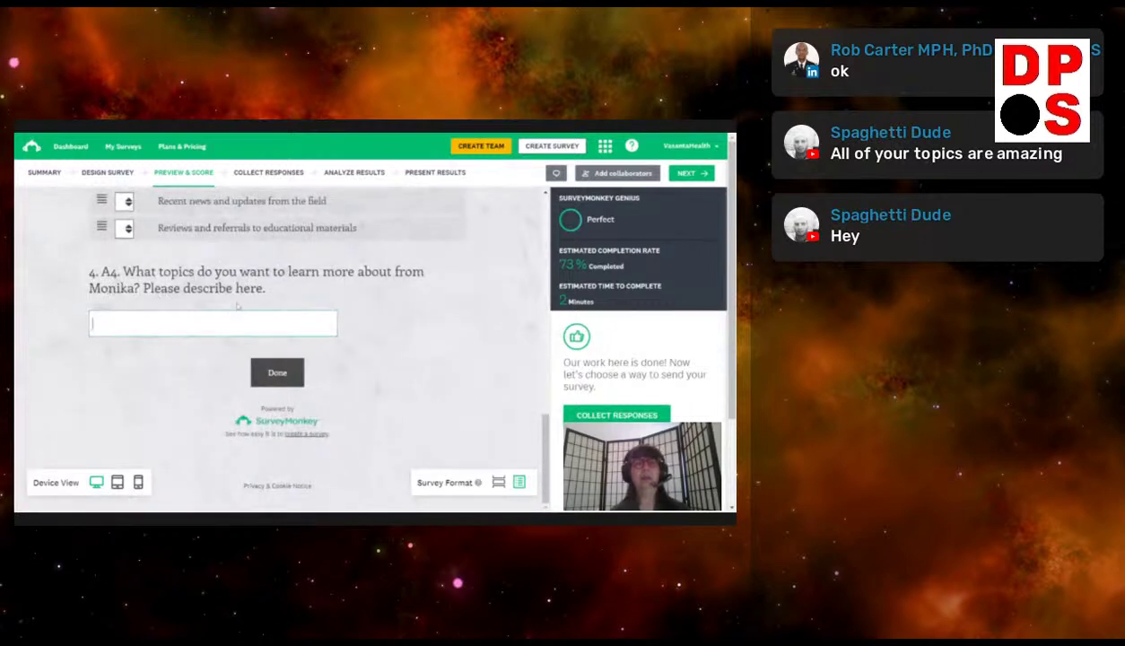
pyautogui.write('Ho')
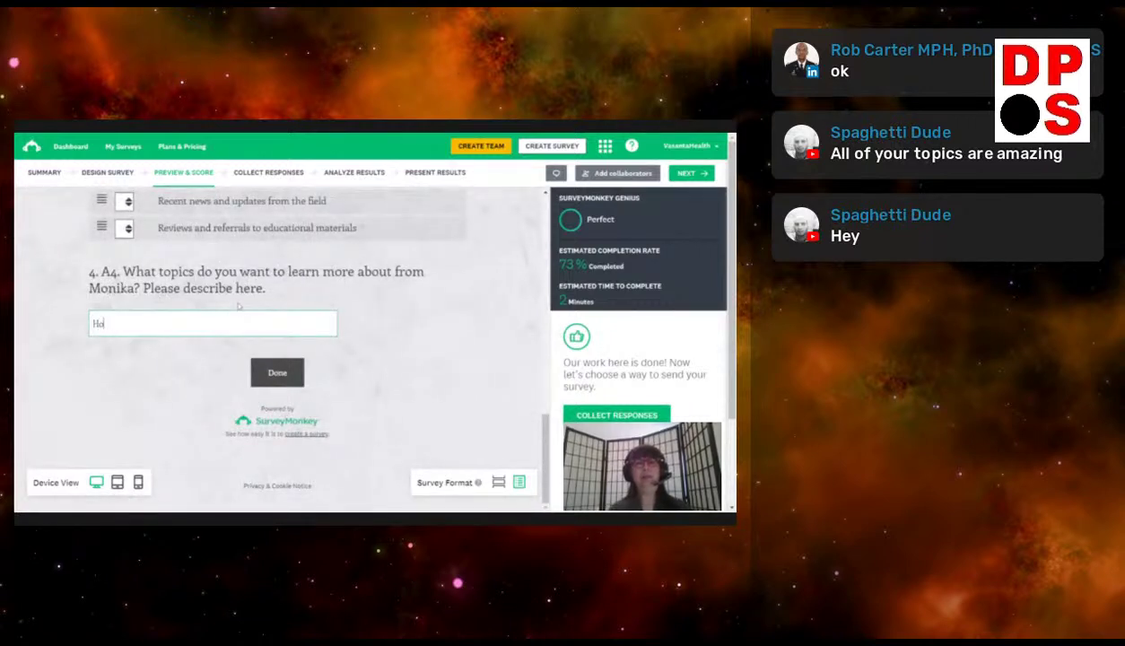
pyautogui.write('w to graduate')
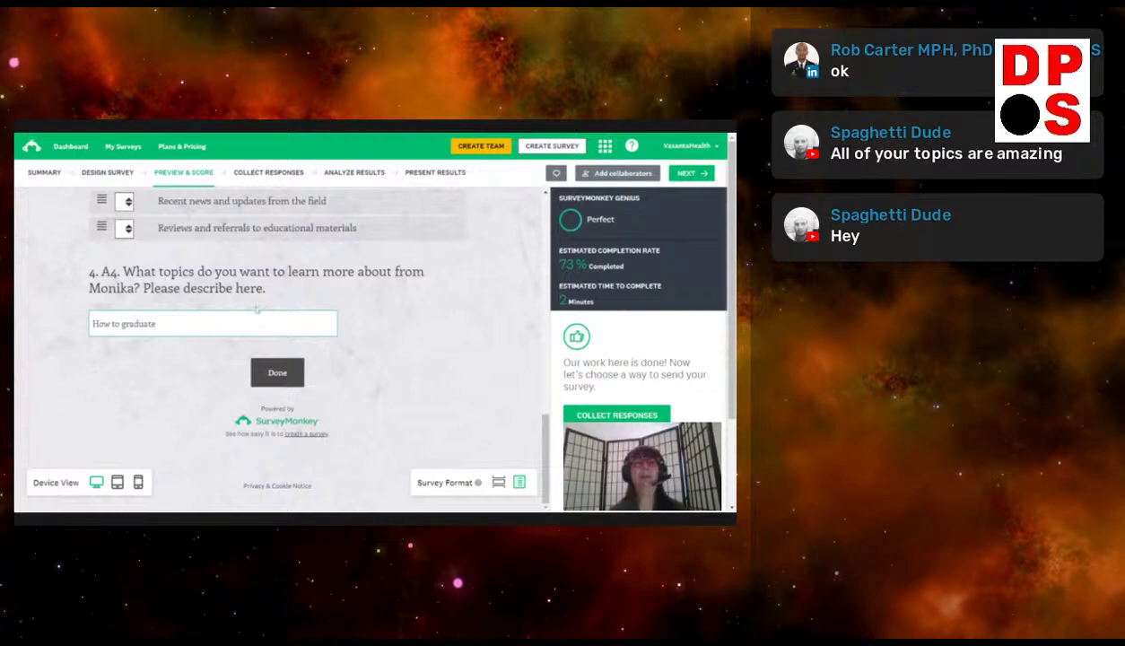
pyautogui.click(275, 372)
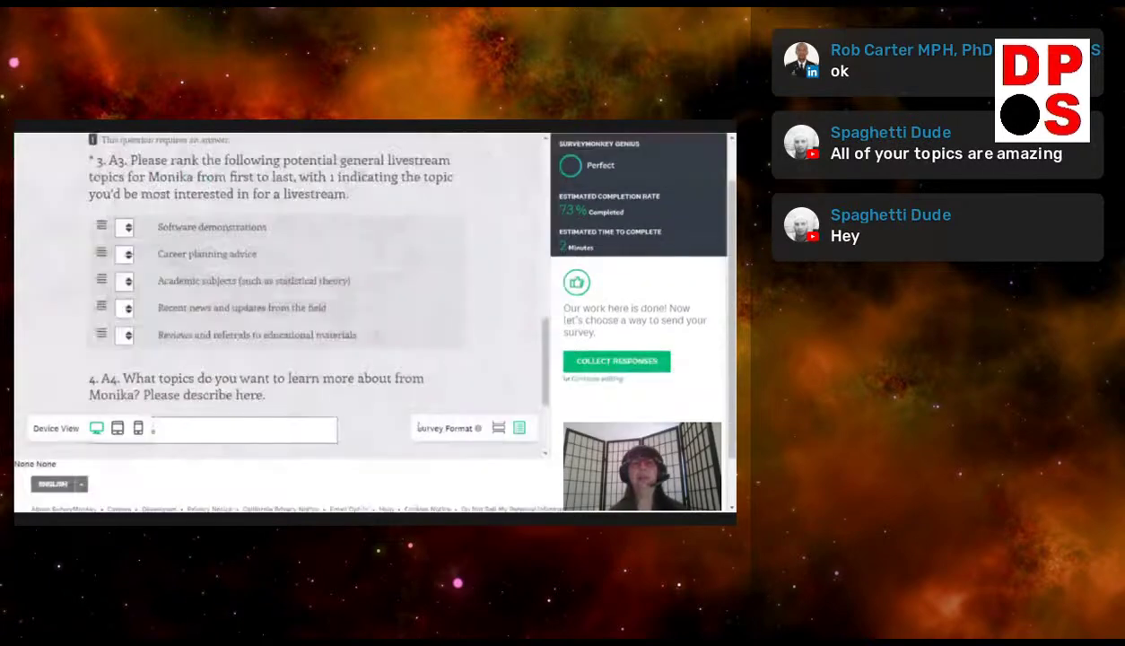
# Check the test response in the phone preview from the introduction through question A4, and return to the desktop view
pyautogui.scroll(2, 346, 409)
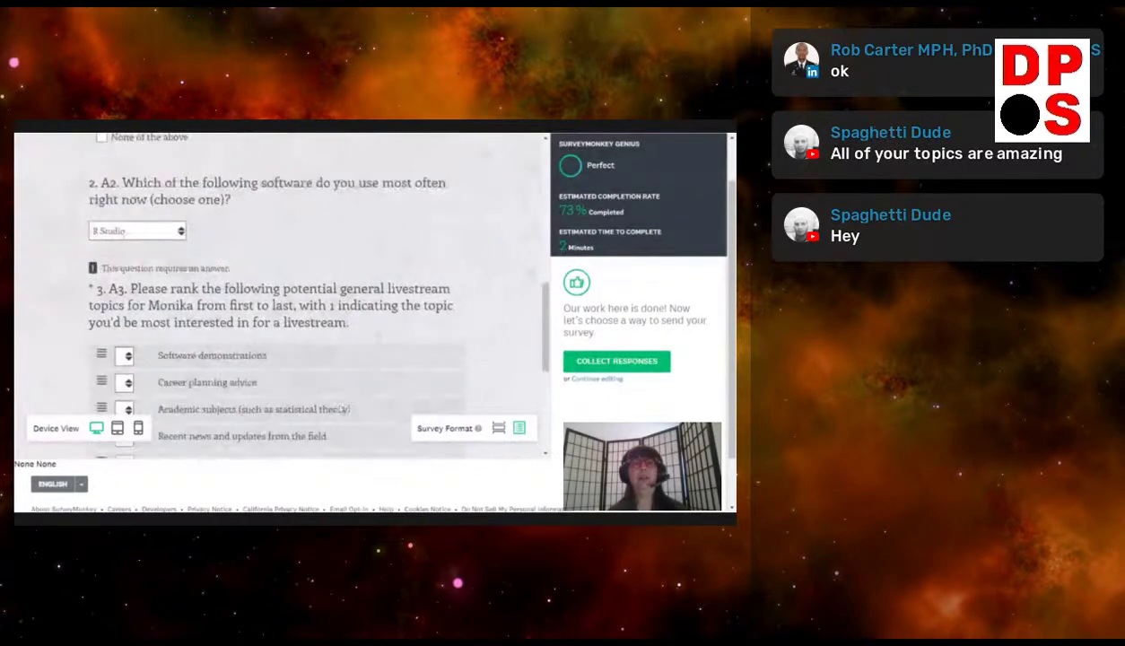
pyautogui.scroll(1, 344, 409)
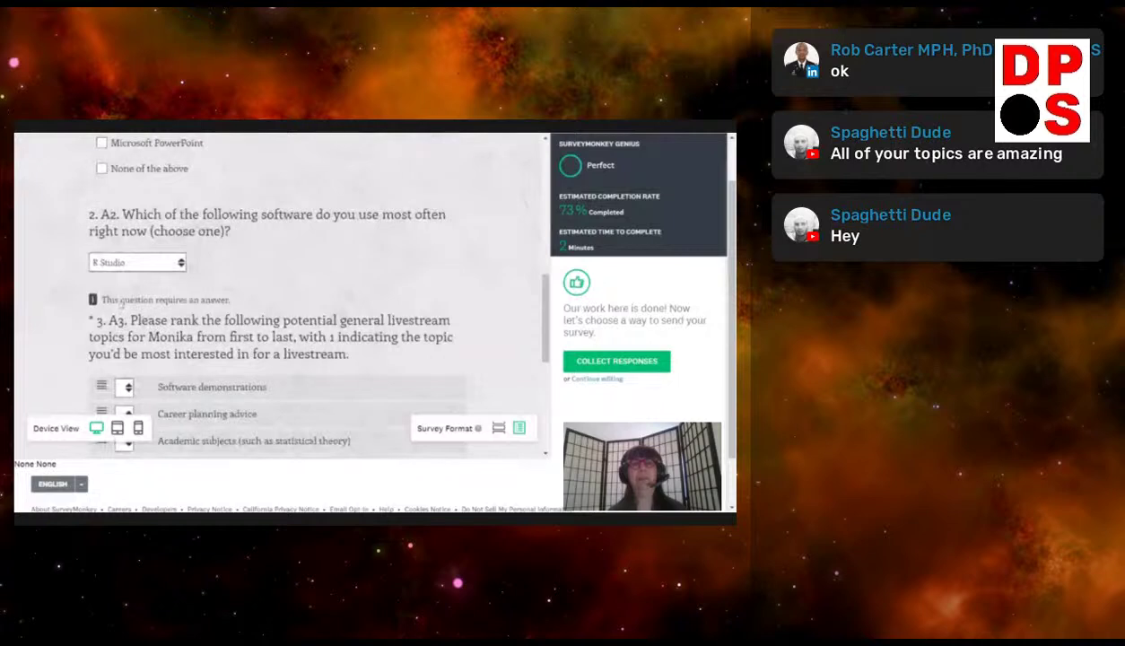
pyautogui.scroll(-2, 198, 300)
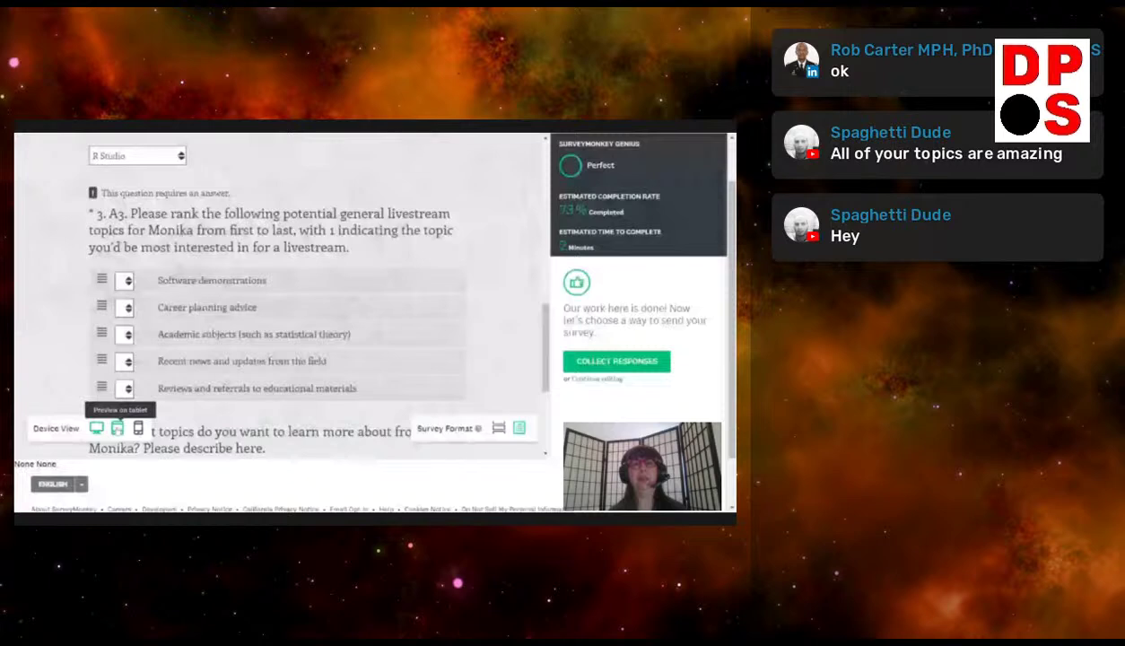
pyautogui.click(138, 428)
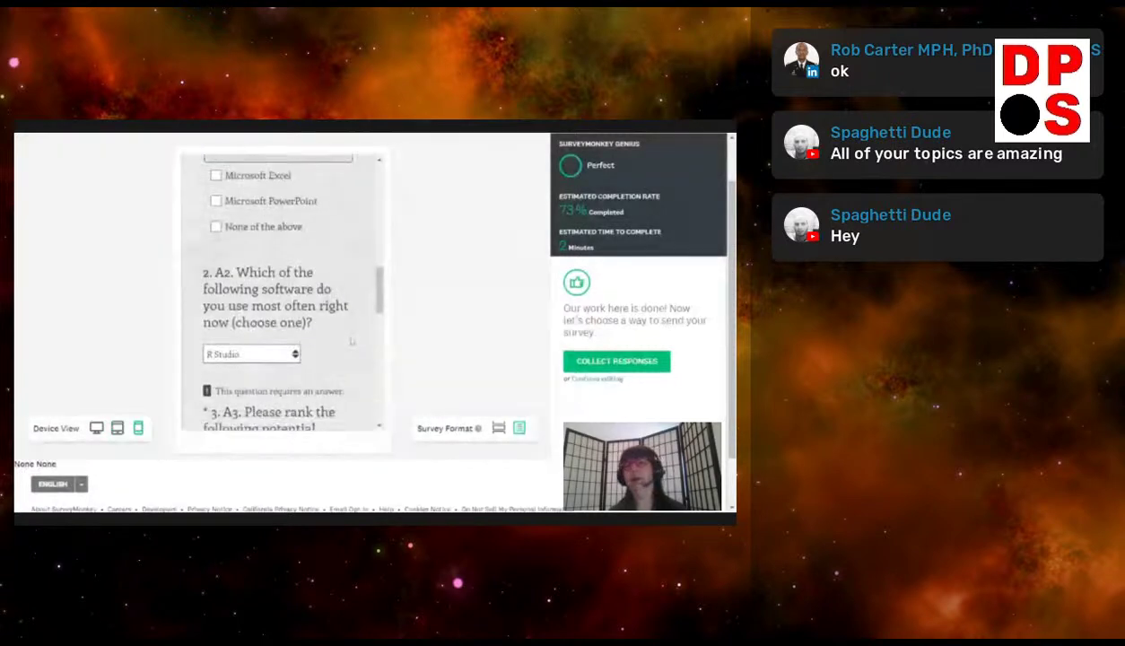
pyautogui.scroll(3, 350, 341)
pyautogui.scroll(5, 348, 334)
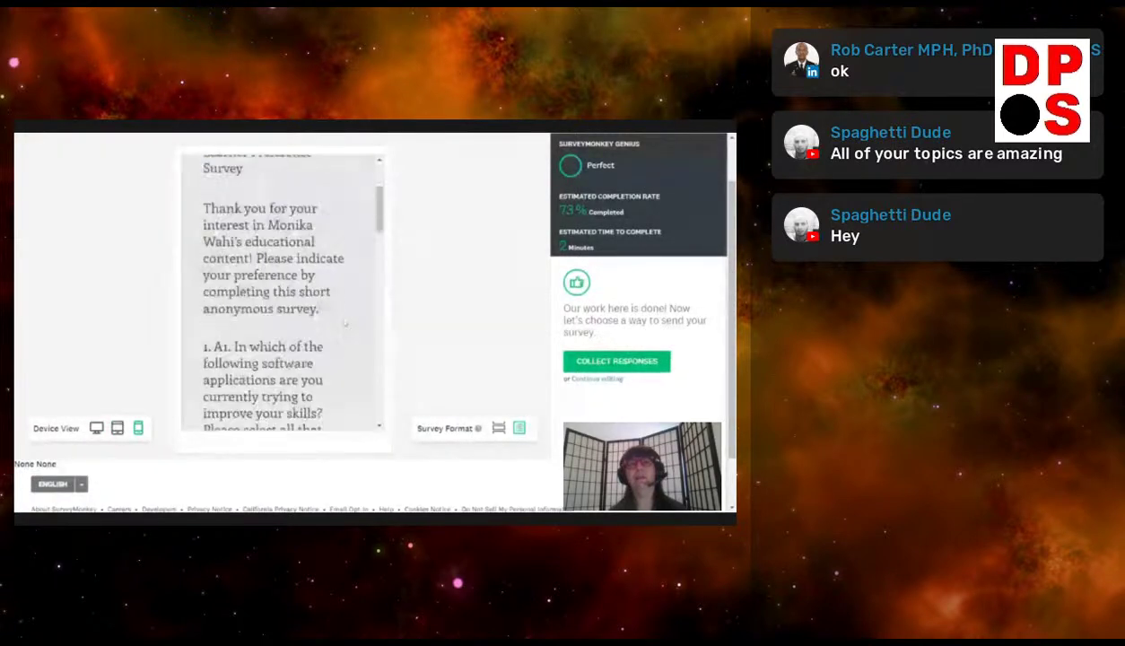
pyautogui.scroll(-12, 343, 323)
pyautogui.scroll(3, 343, 323)
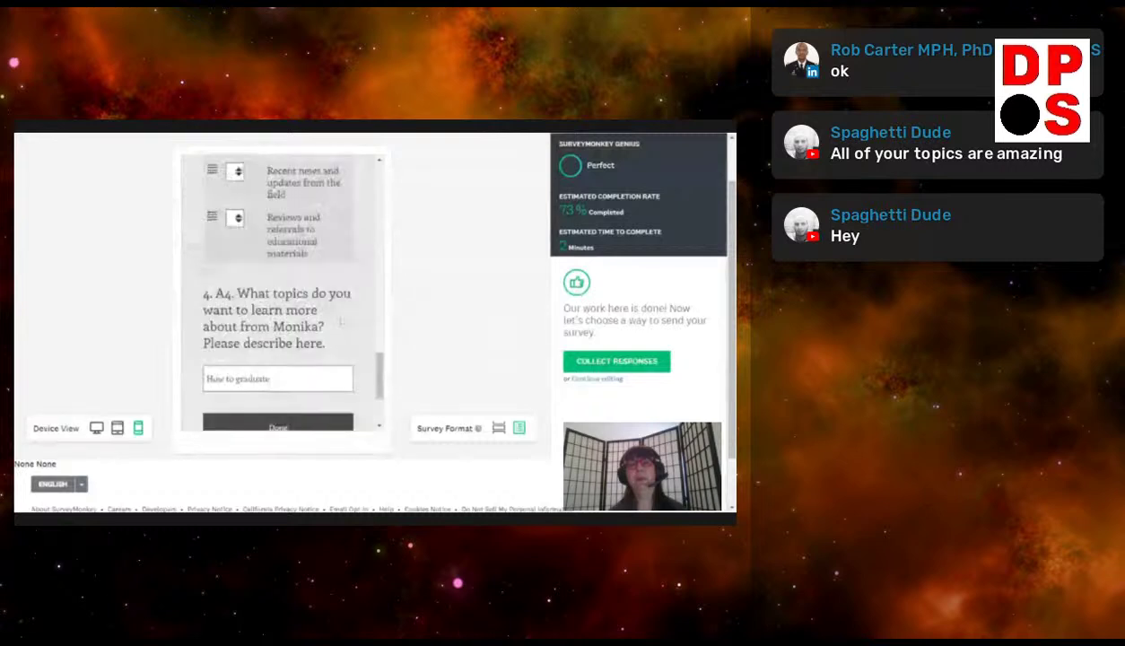
pyautogui.click(96, 428)
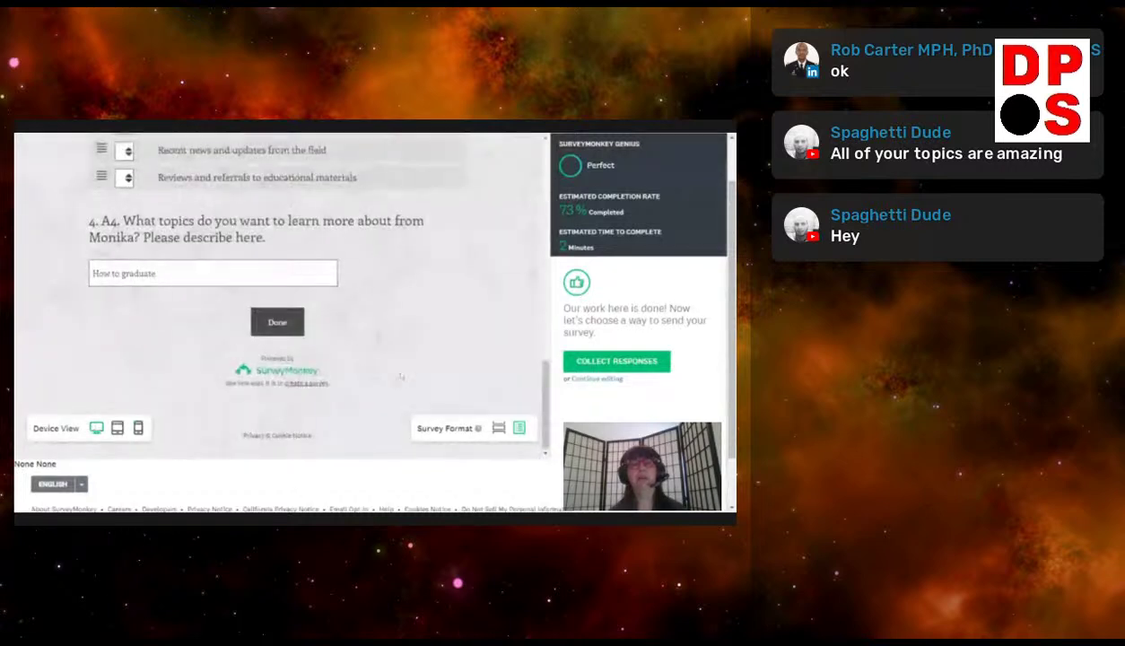
# Rank "Recent news and updates from the field" third, above "Academic subjects", in question A3 and submit the test response
pyautogui.scroll(5, 401, 377)
pyautogui.scroll(-3, 401, 377)
pyautogui.scroll(-1, 401, 377)
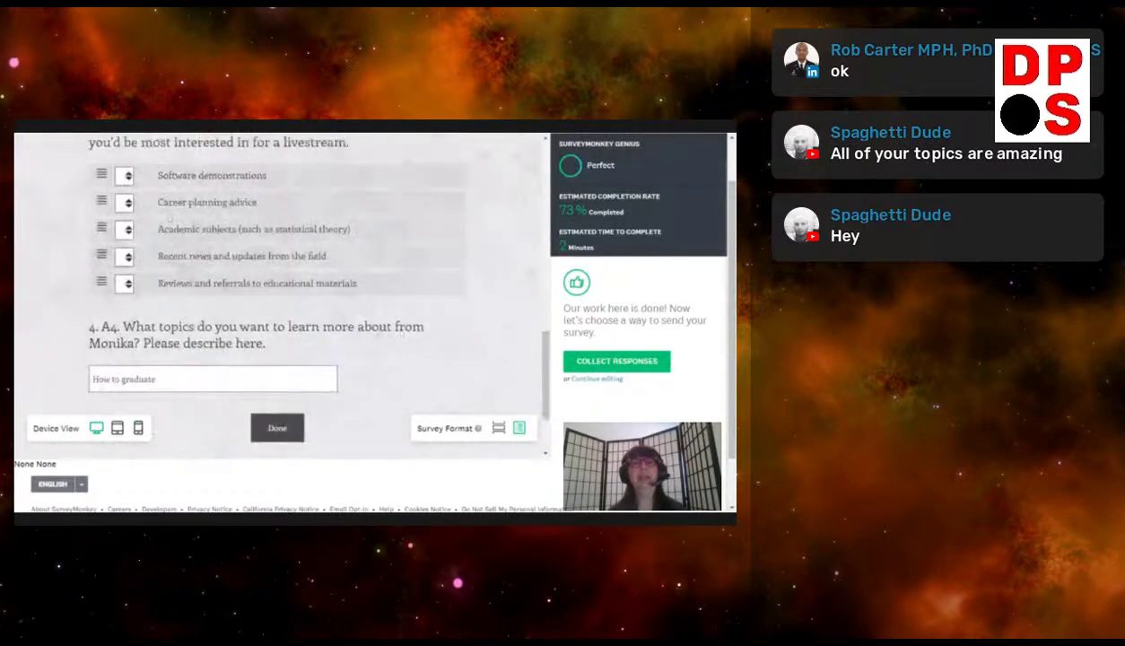
pyautogui.moveTo(243, 255); pyautogui.dragTo(206, 202)
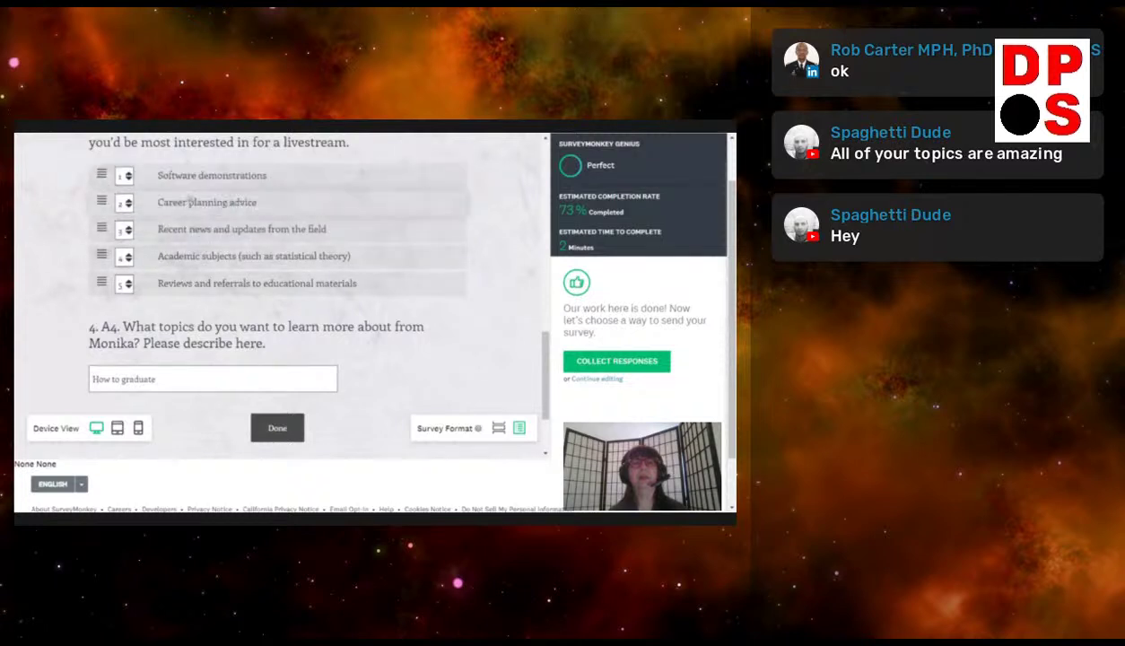
pyautogui.click(269, 429)
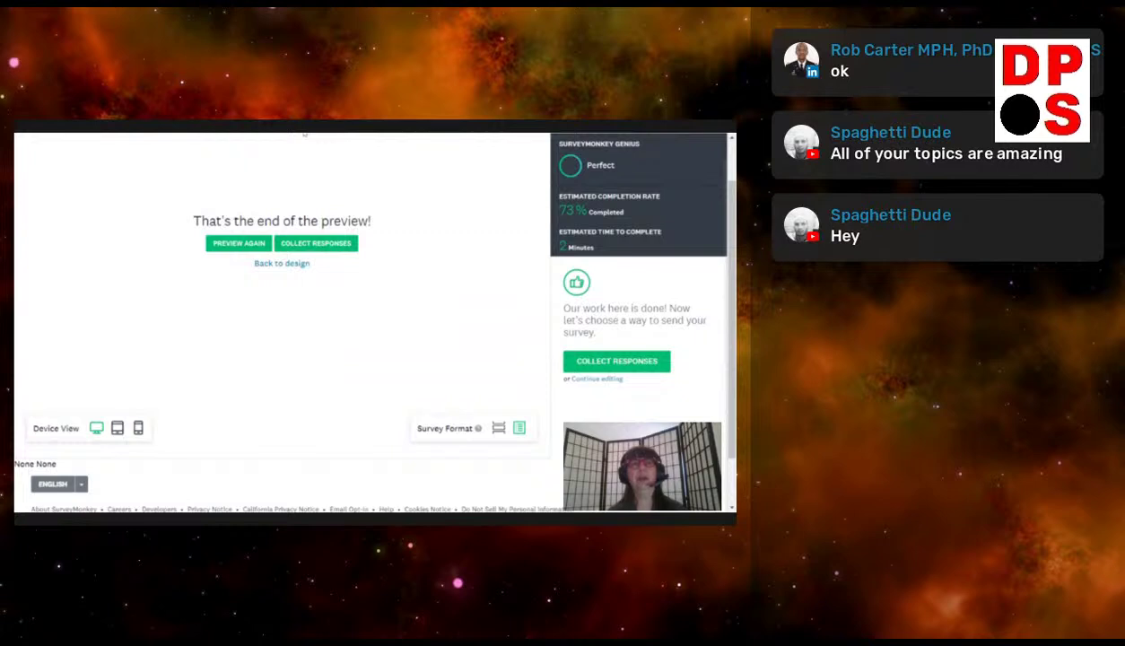
# Return to the survey design and add a Text element below question A4 reading "Thank you for completing my survey!"
pyautogui.scroll(1, 206, 240)
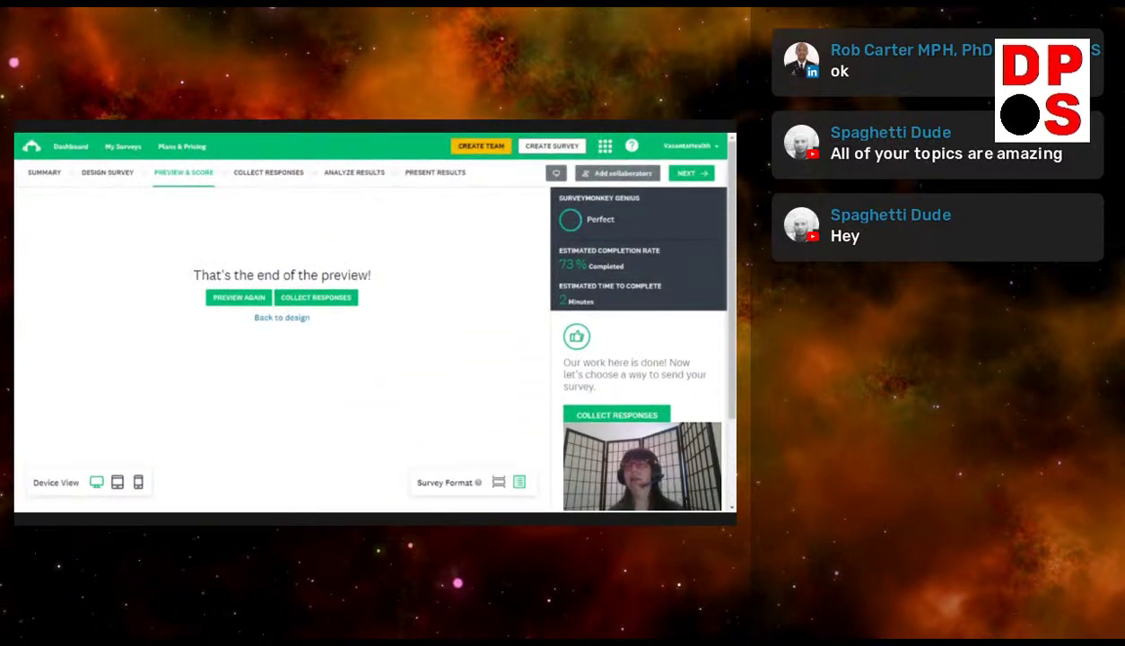
pyautogui.click(107, 172)
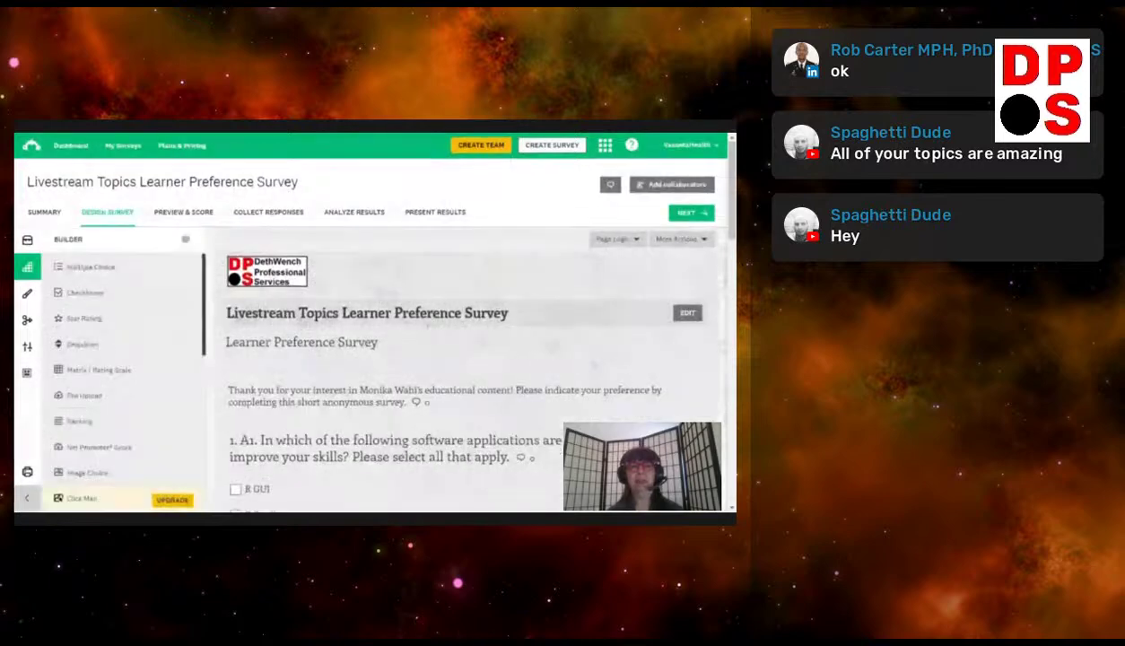
pyautogui.scroll(-1, 466, 359)
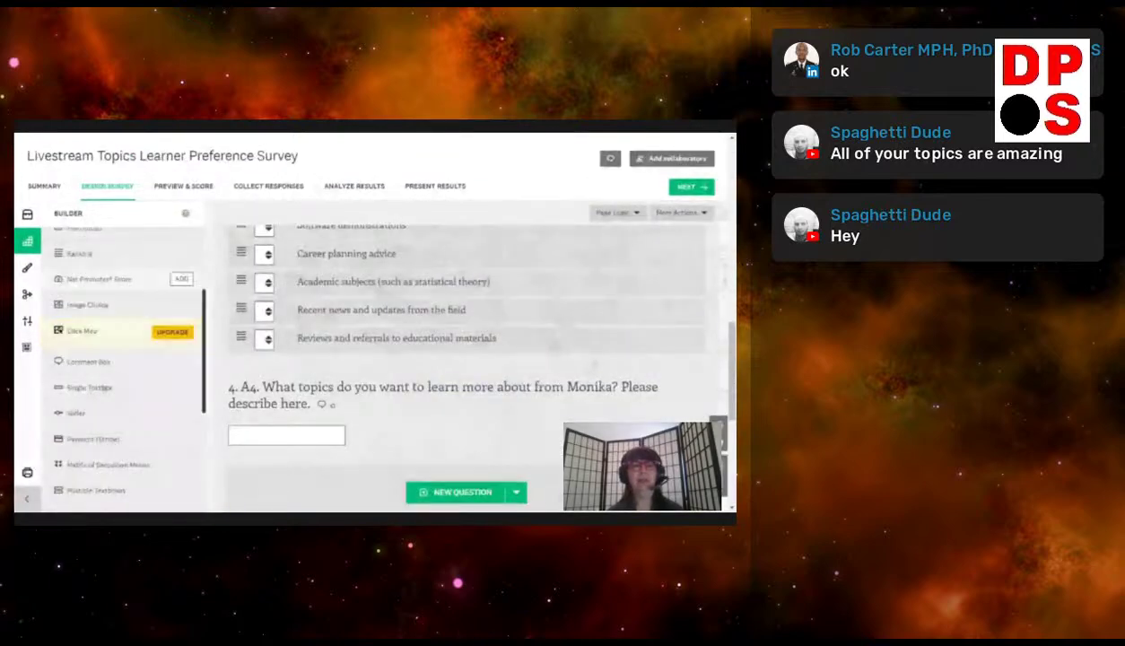
pyautogui.scroll(3, 106, 388)
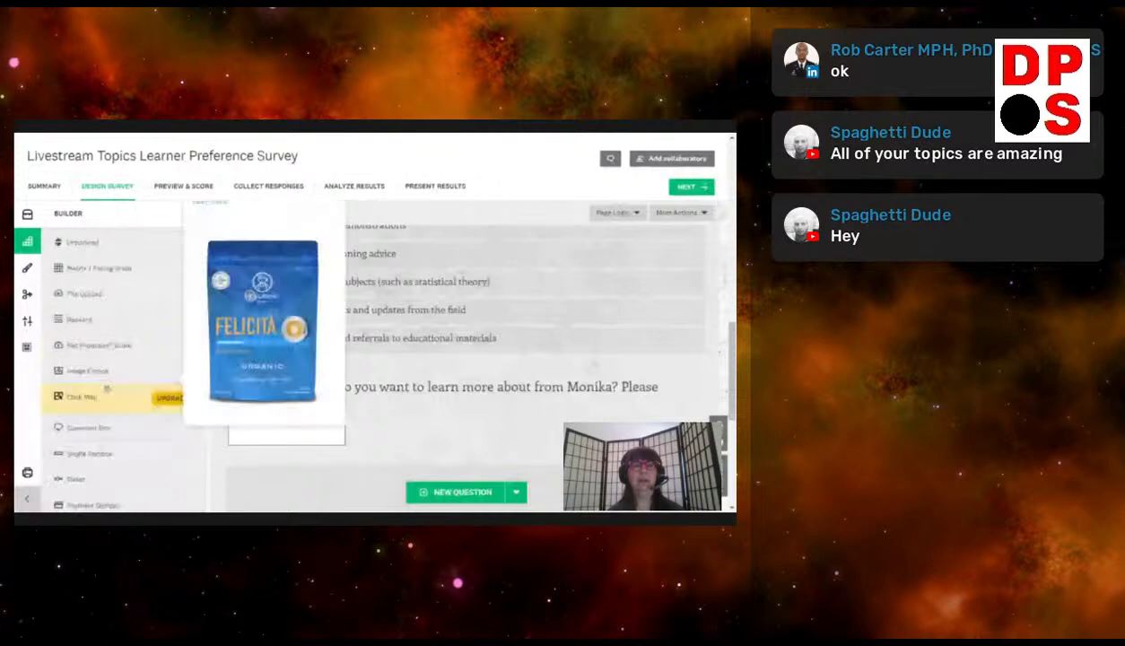
pyautogui.scroll(-1, 106, 384)
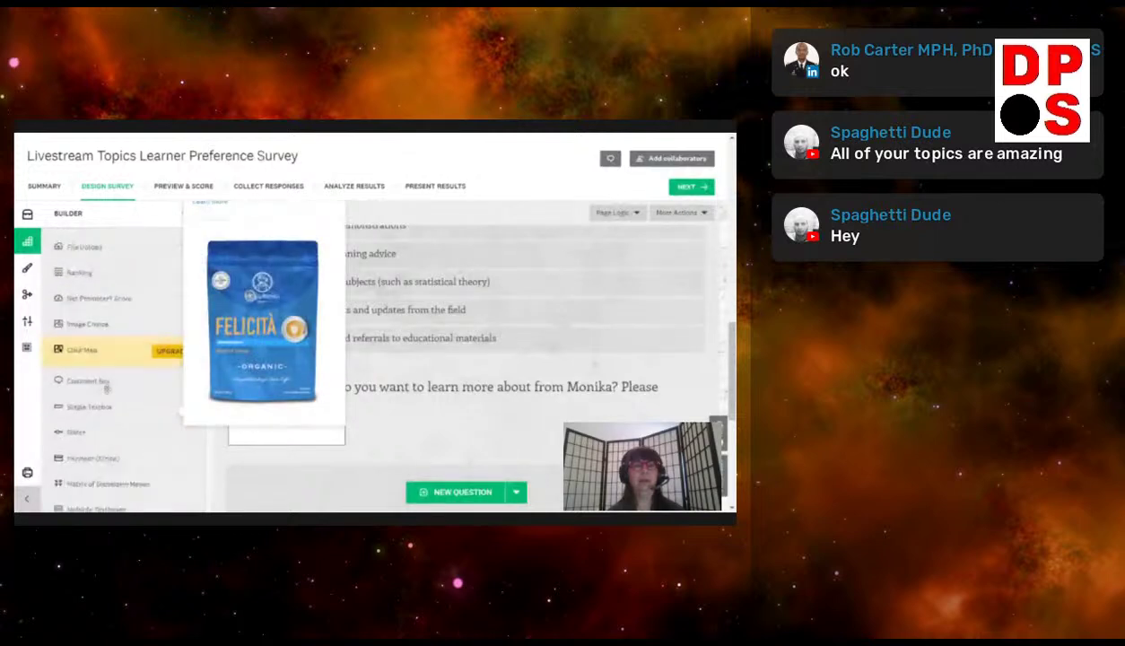
pyautogui.scroll(-2, 105, 386)
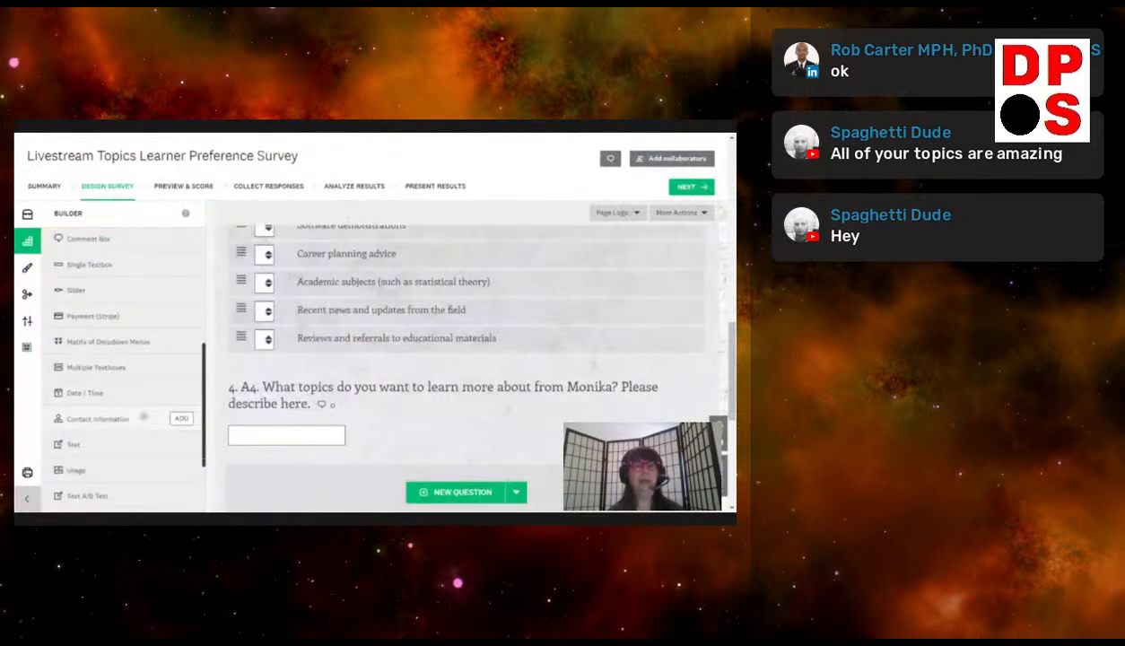
pyautogui.moveTo(74, 444); pyautogui.dragTo(342, 459)
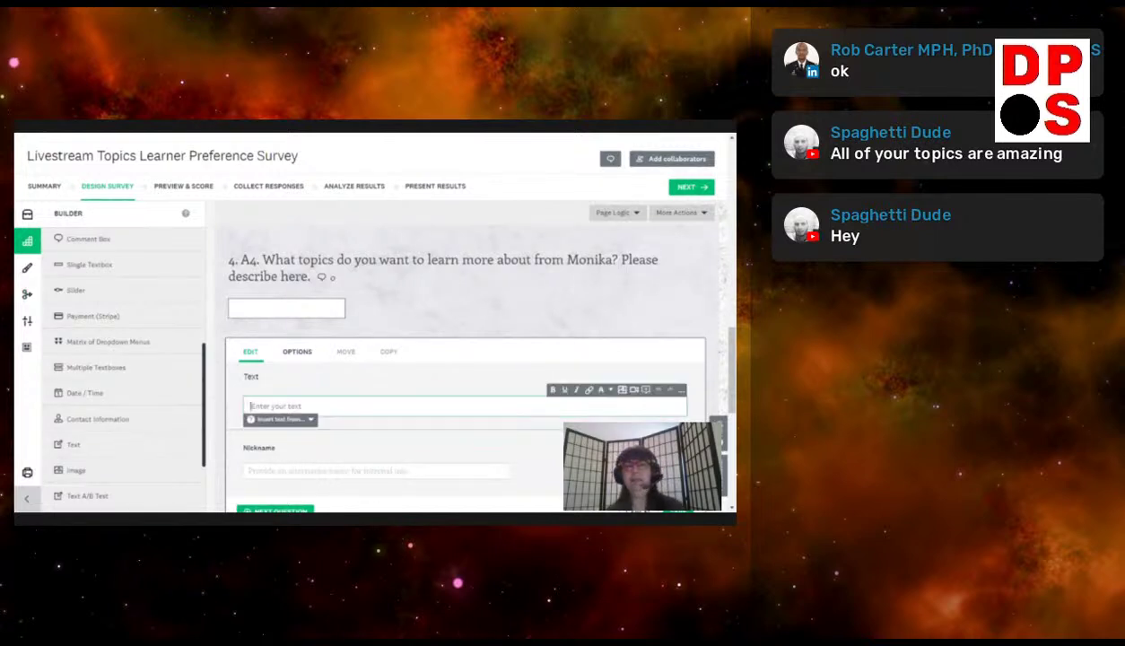
pyautogui.write('Thank you for completing my survey!')
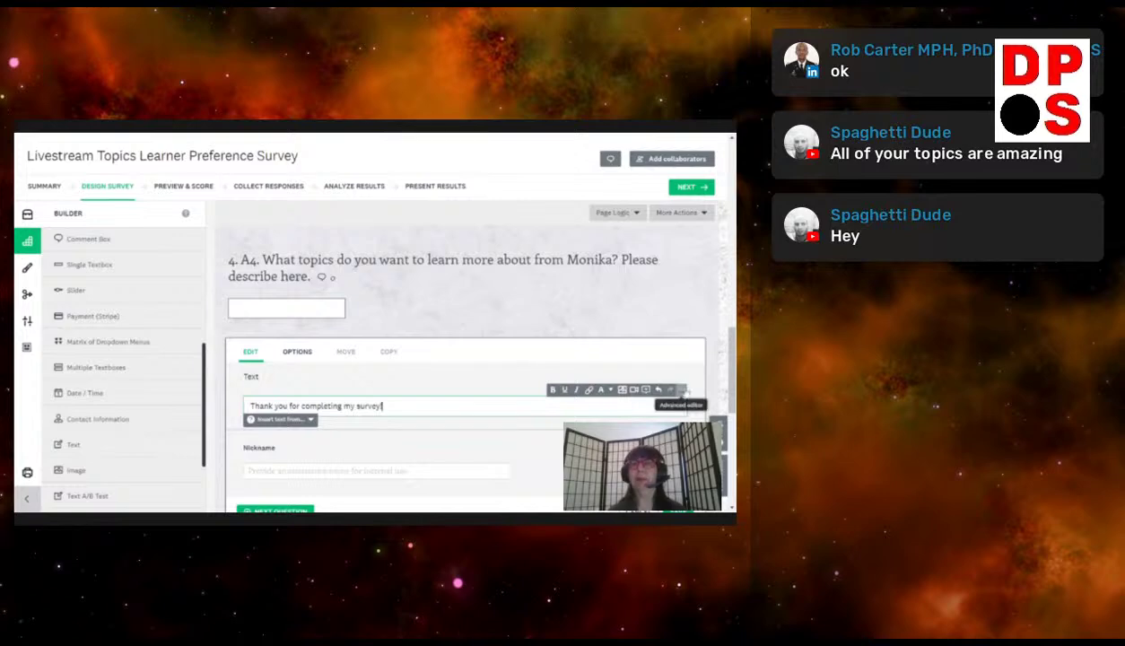
# Center the thank-you text in the advanced editor and set its font size to 24pt
pyautogui.click(681, 391)
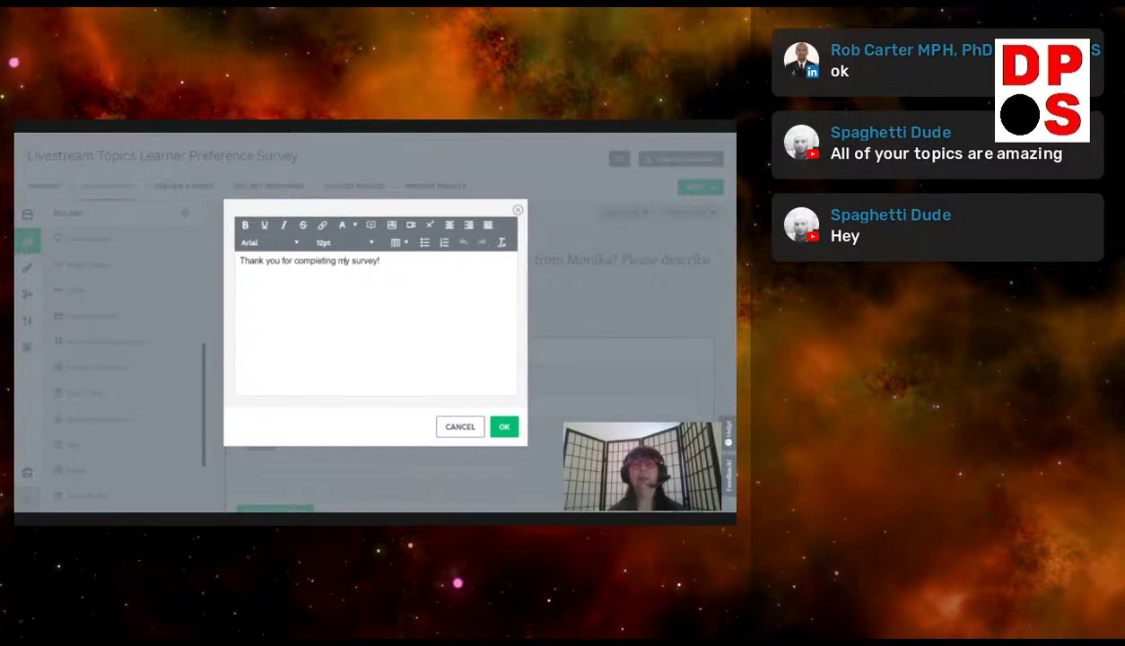
pyautogui.click(450, 225)
pyautogui.moveTo(448, 262); pyautogui.dragTo(267, 272)
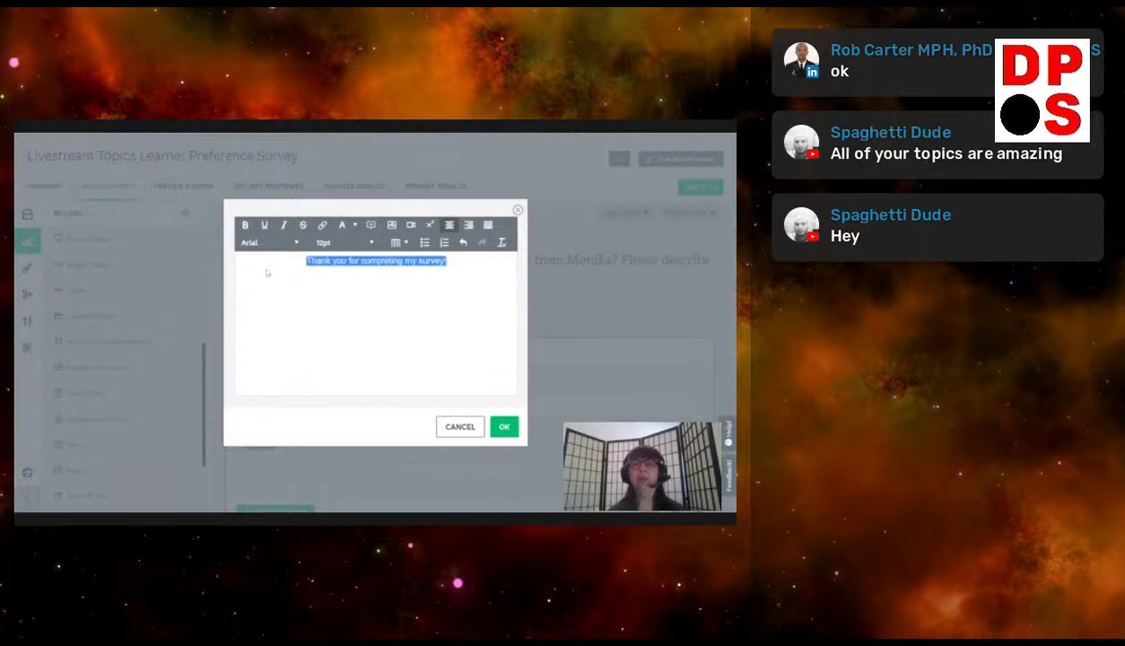
pyautogui.click(346, 242)
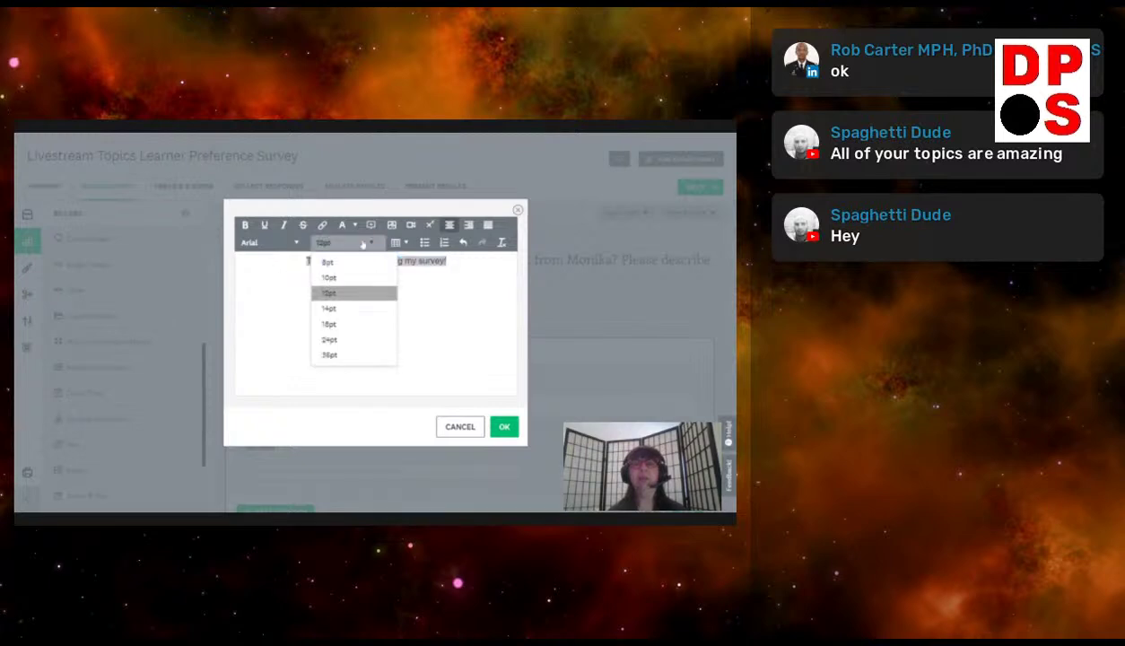
pyautogui.click(330, 340)
pyautogui.click(331, 341)
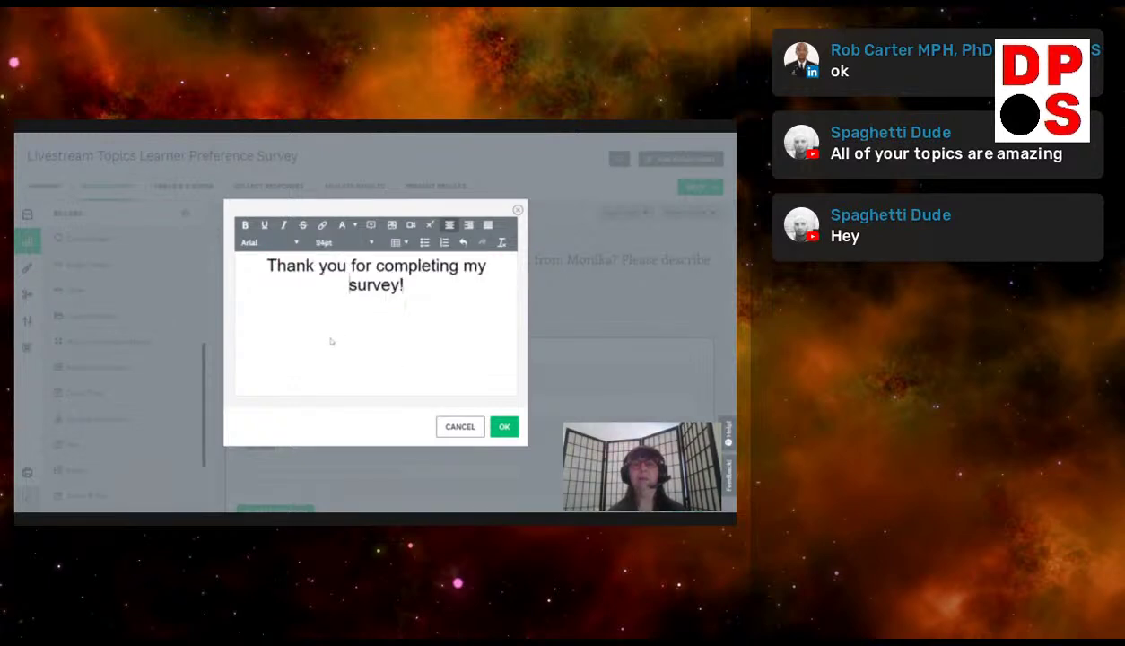
# Change the font of the whole thank-you message to Impact
pyautogui.moveTo(400, 287); pyautogui.dragTo(346, 288)
pyautogui.click(254, 243)
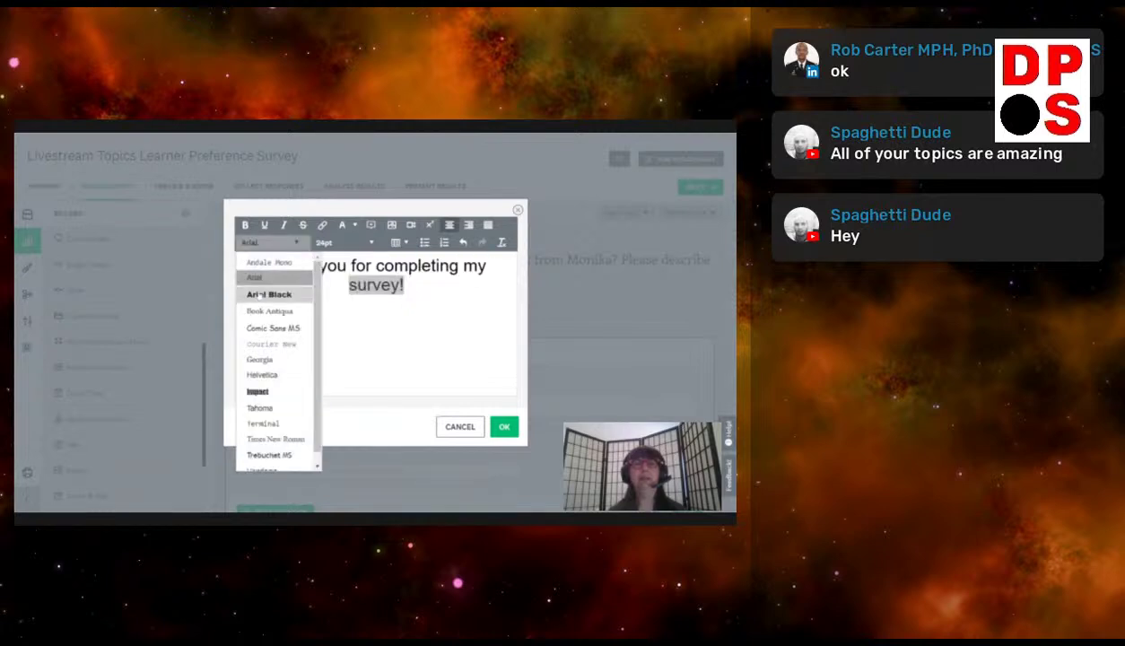
pyautogui.scroll(-1, 252, 392)
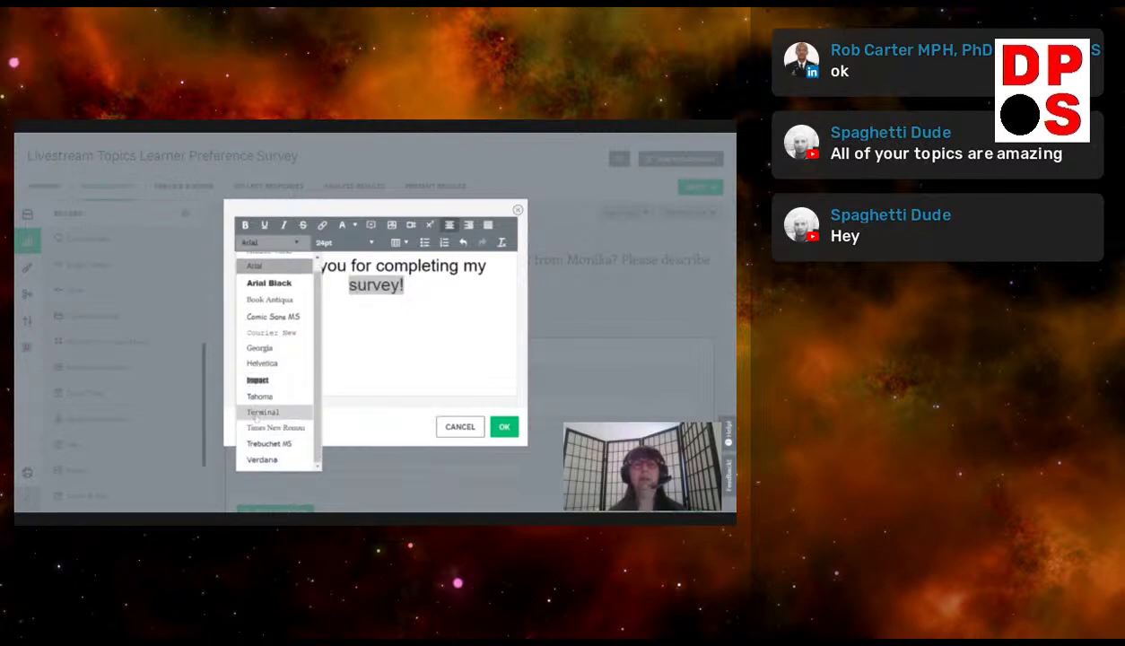
pyautogui.click(256, 379)
pyautogui.moveTo(430, 314); pyautogui.dragTo(266, 266)
pyautogui.click(256, 244)
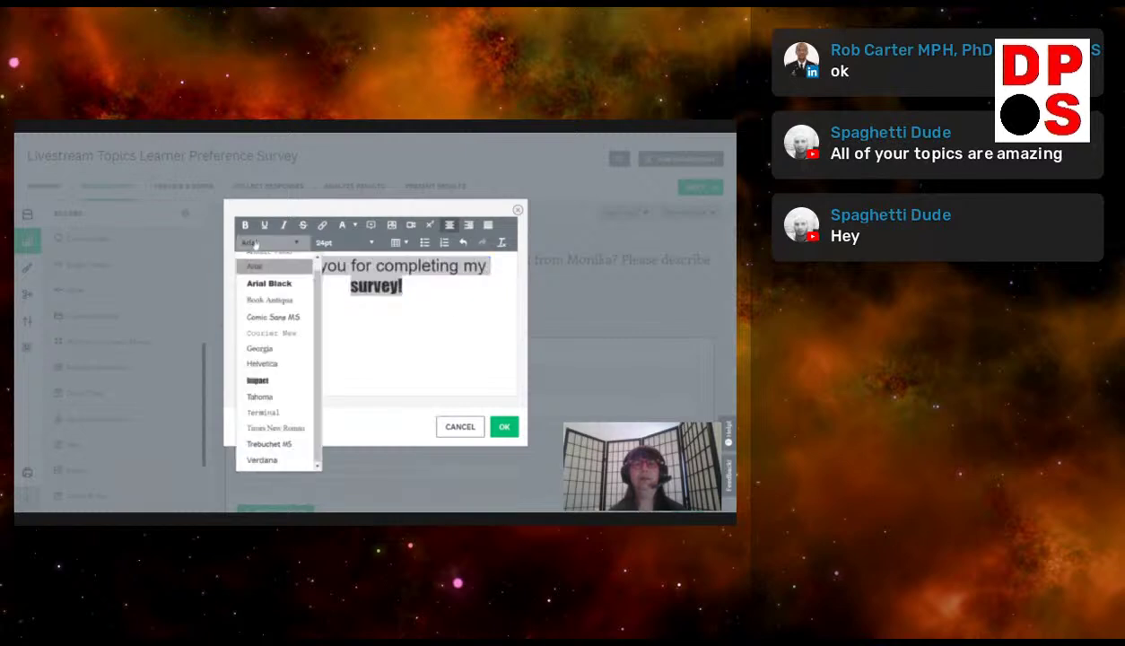
pyautogui.click(255, 375)
pyautogui.click(376, 348)
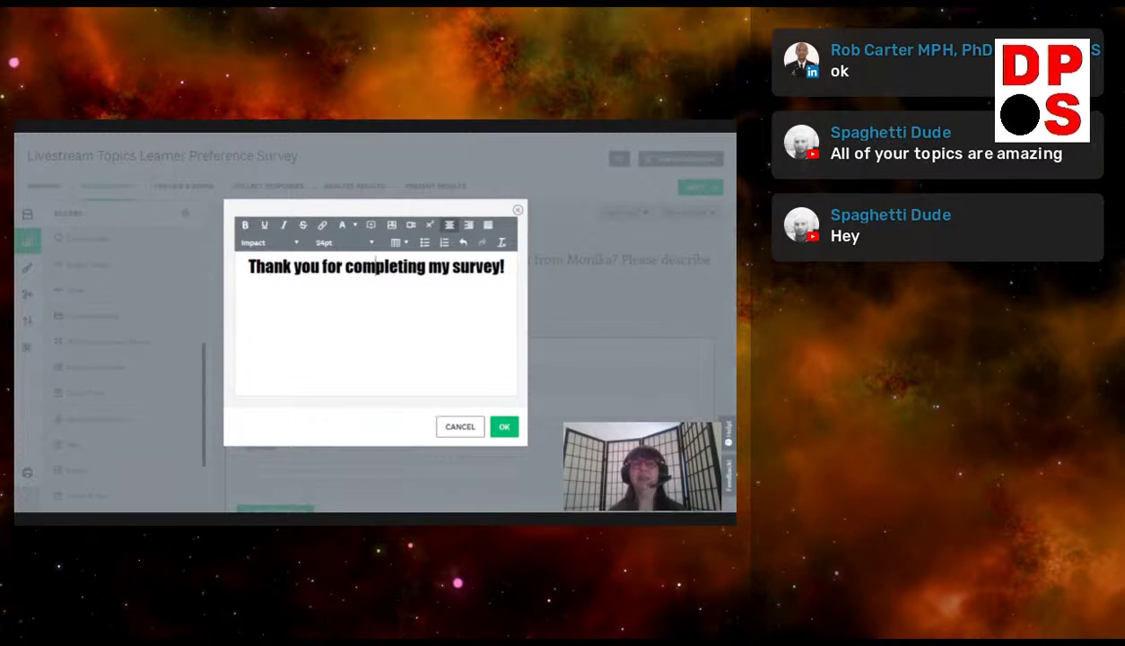
# Color the thank-you message red and apply the formatting to the text element
pyautogui.moveTo(493, 276); pyautogui.dragTo(234, 273)
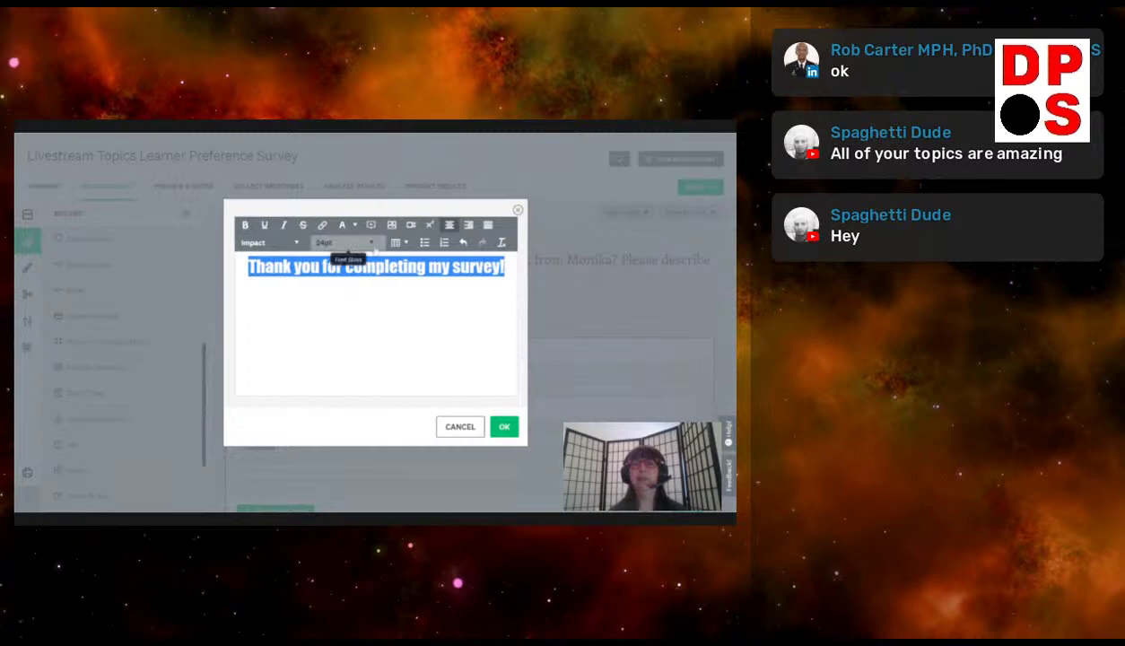
pyautogui.click(354, 226)
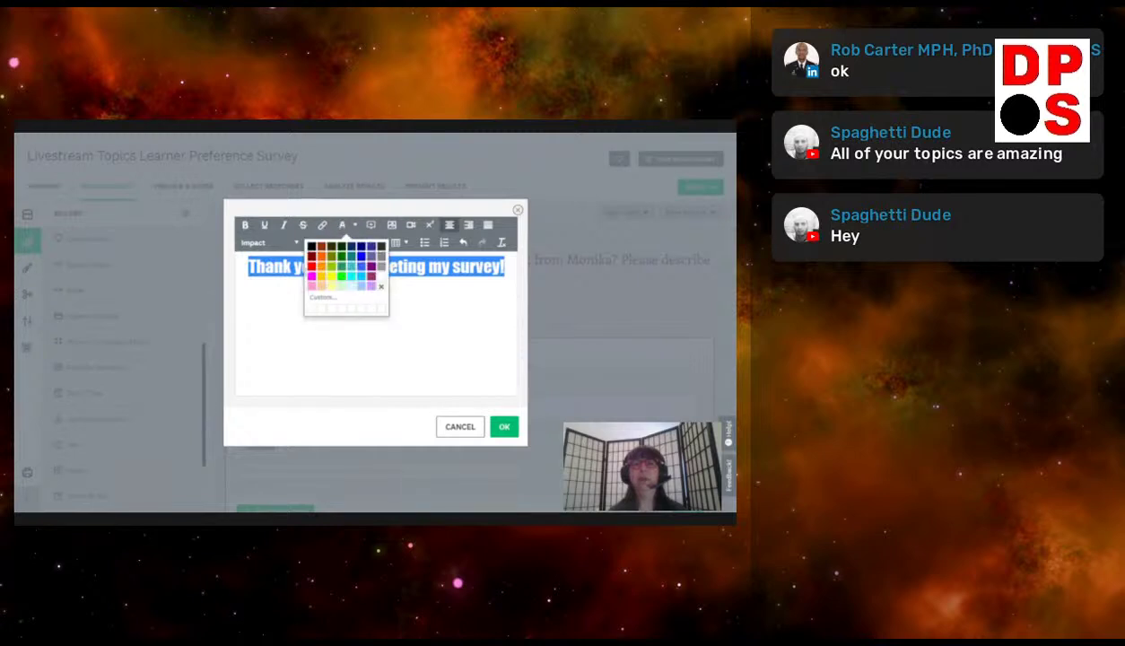
pyautogui.click(312, 264)
pyautogui.click(354, 325)
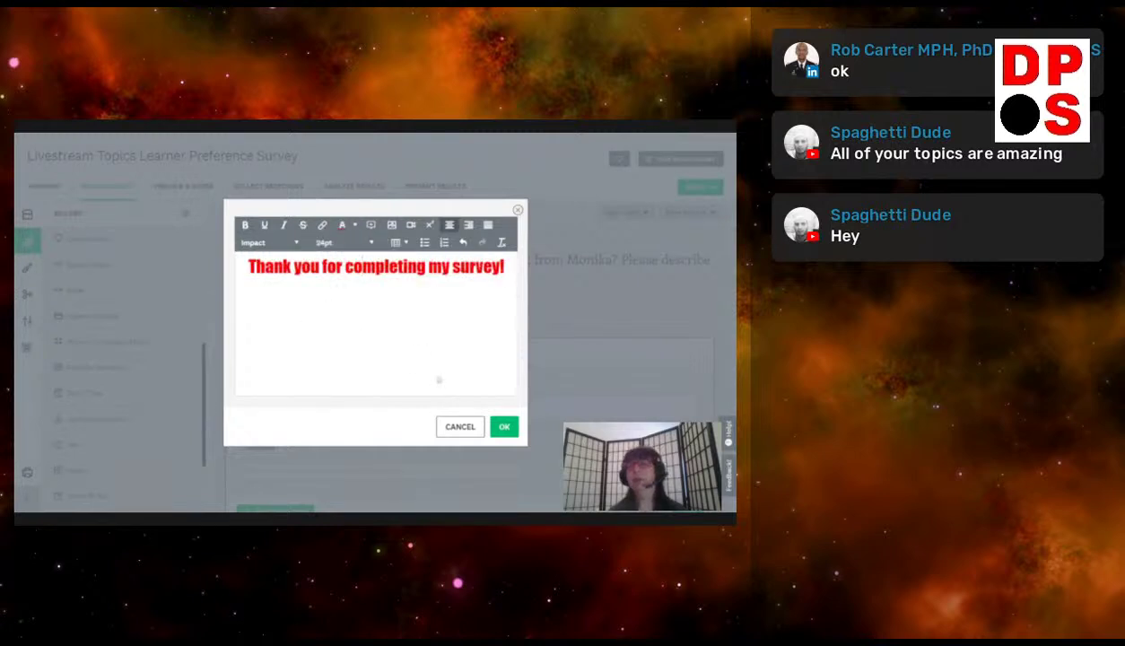
pyautogui.click(505, 426)
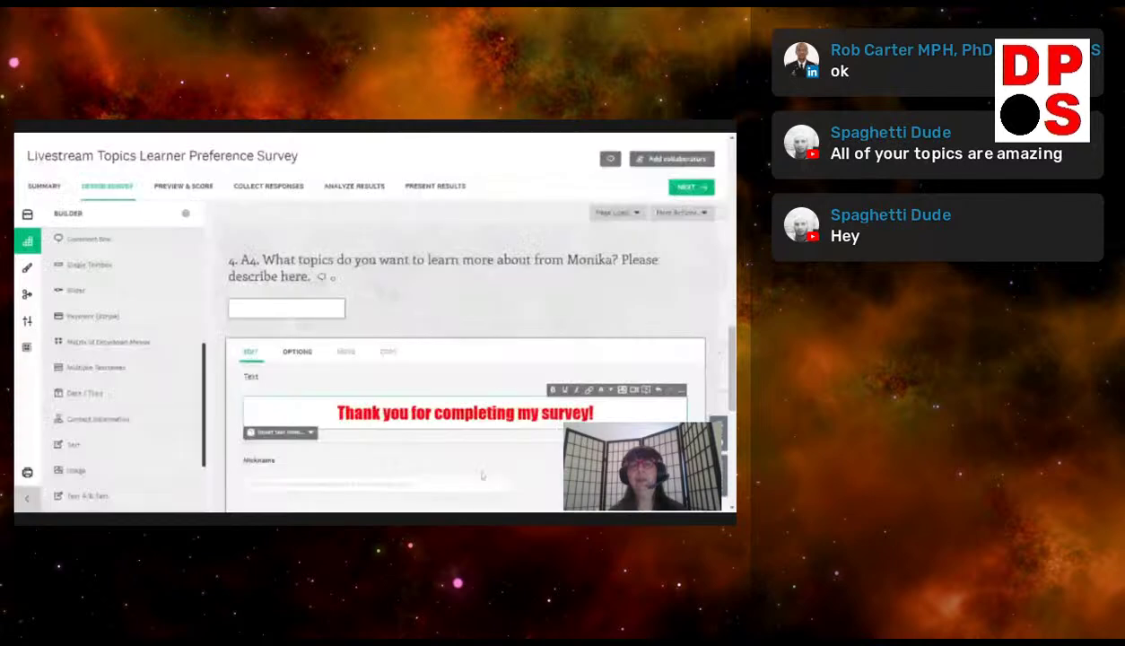
# Preview the survey from its introduction through question A4 and the closing thank-you text, and submit the preview as done
pyautogui.scroll(-5, 482, 476)
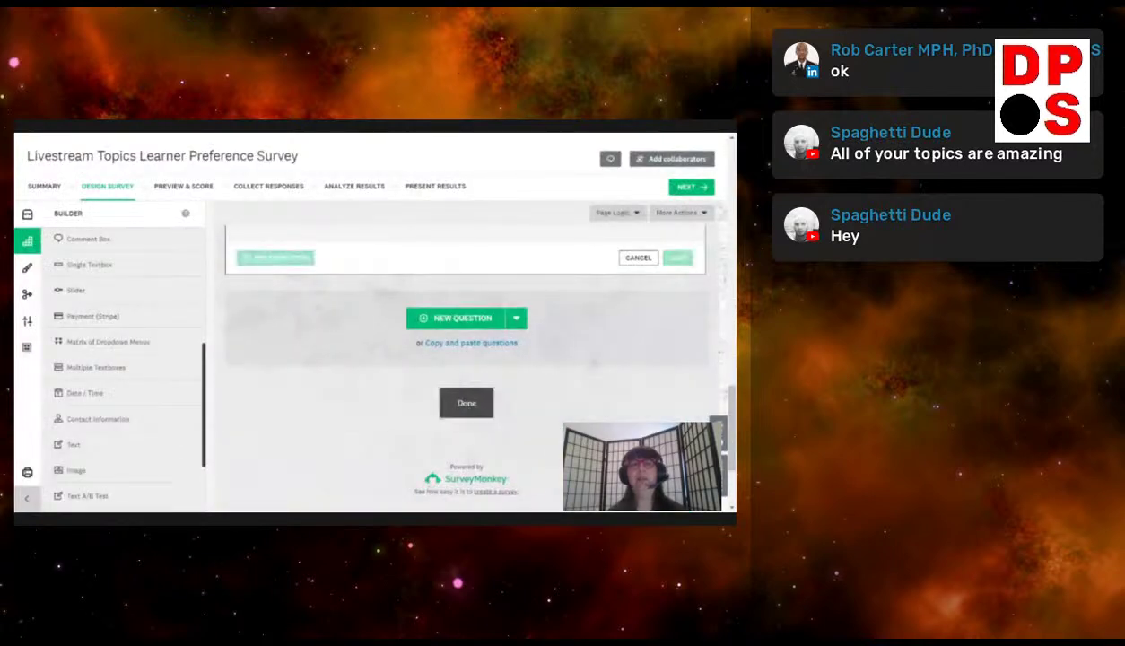
pyautogui.click(467, 403)
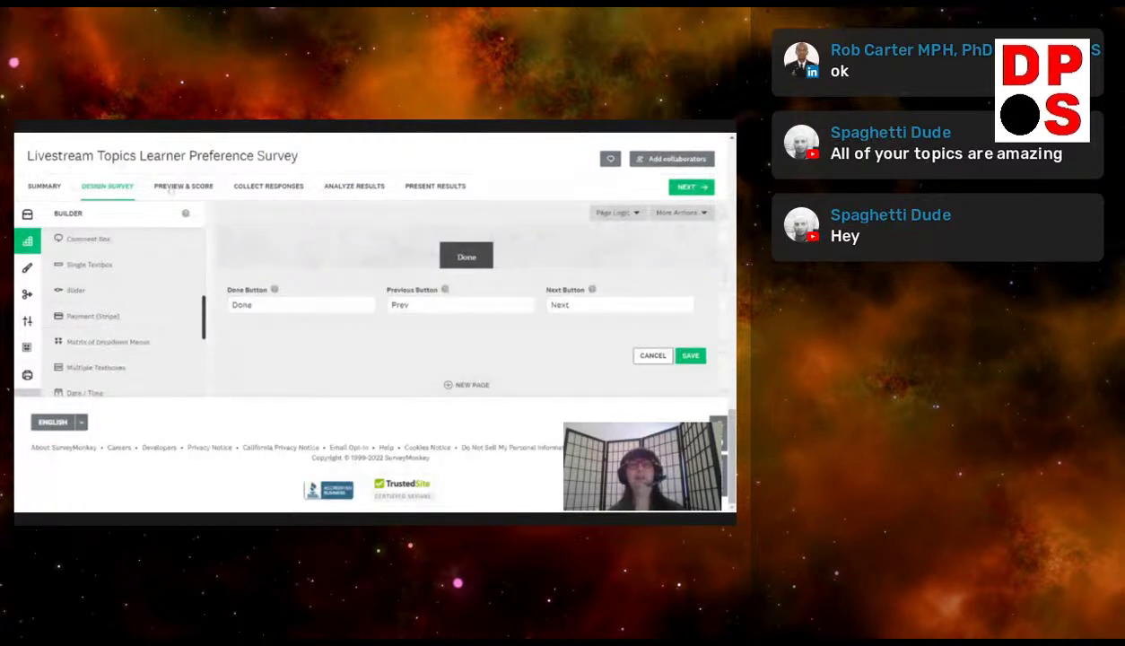
pyautogui.click(183, 186)
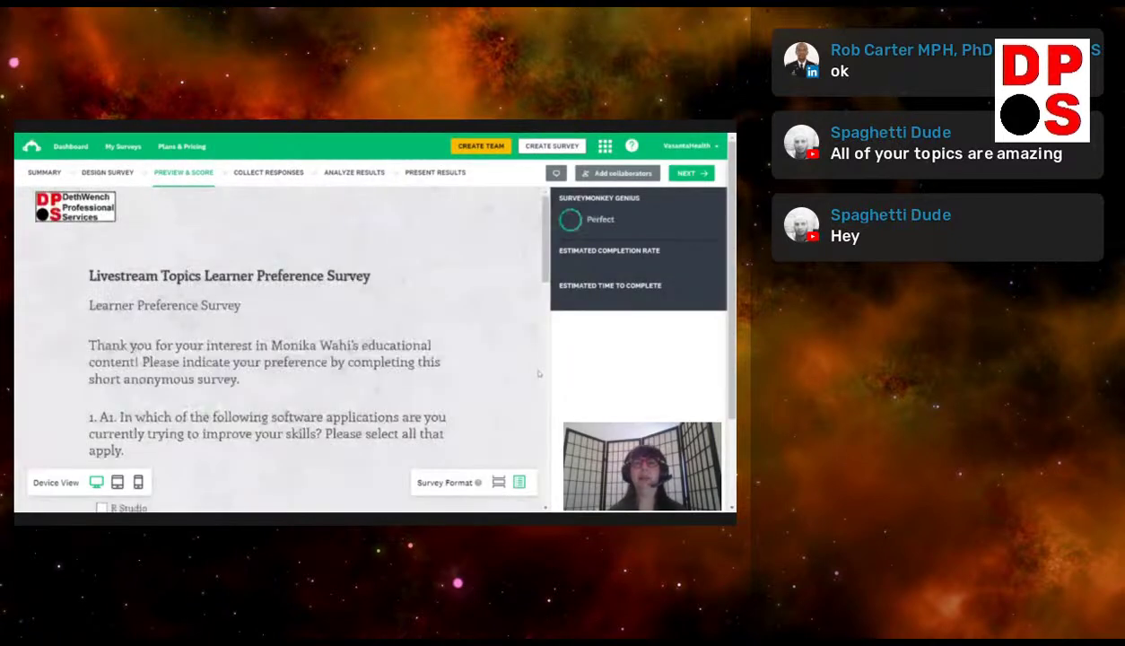
pyautogui.scroll(-1, 190, 286)
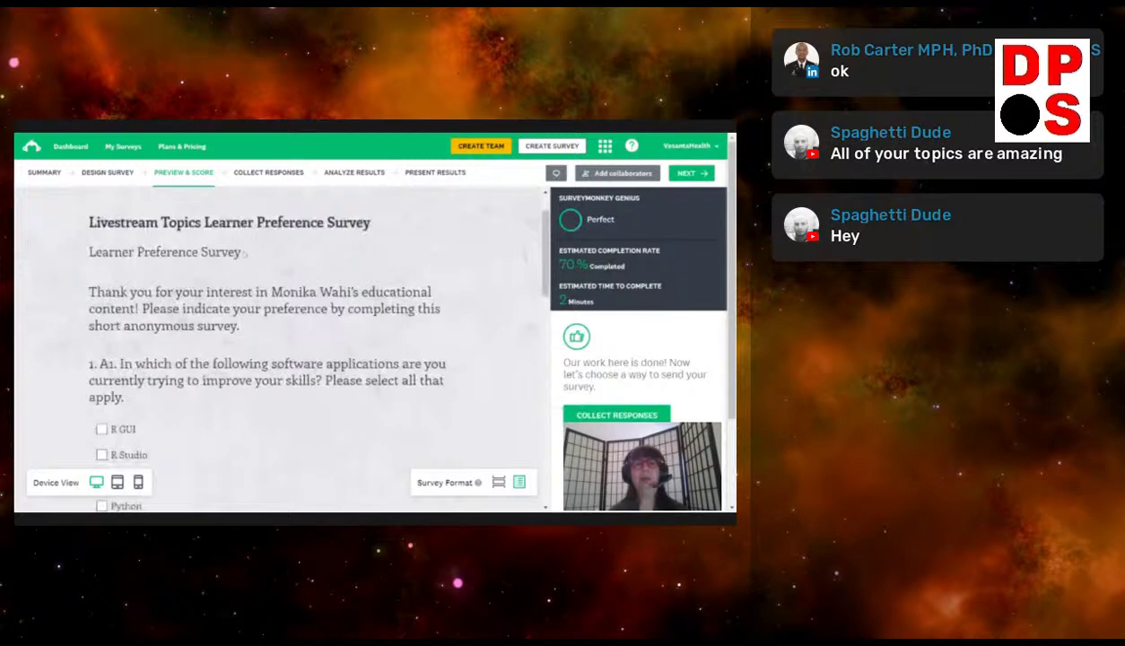
pyautogui.scroll(-3, 244, 254)
pyautogui.scroll(-3, 133, 352)
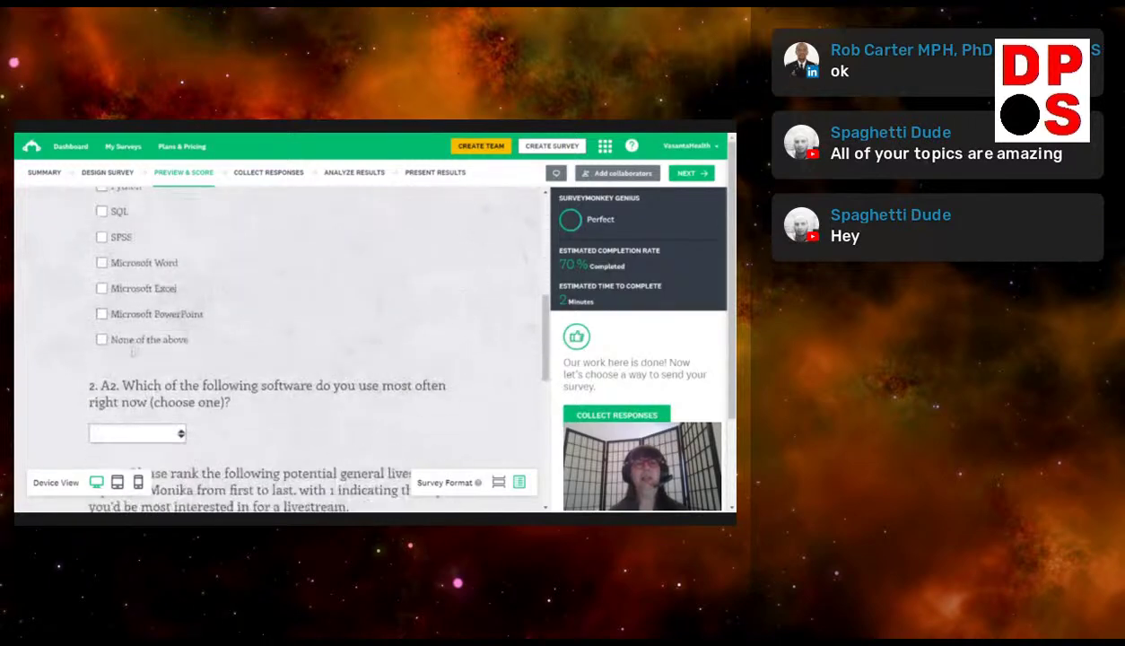
pyautogui.scroll(-5, 133, 353)
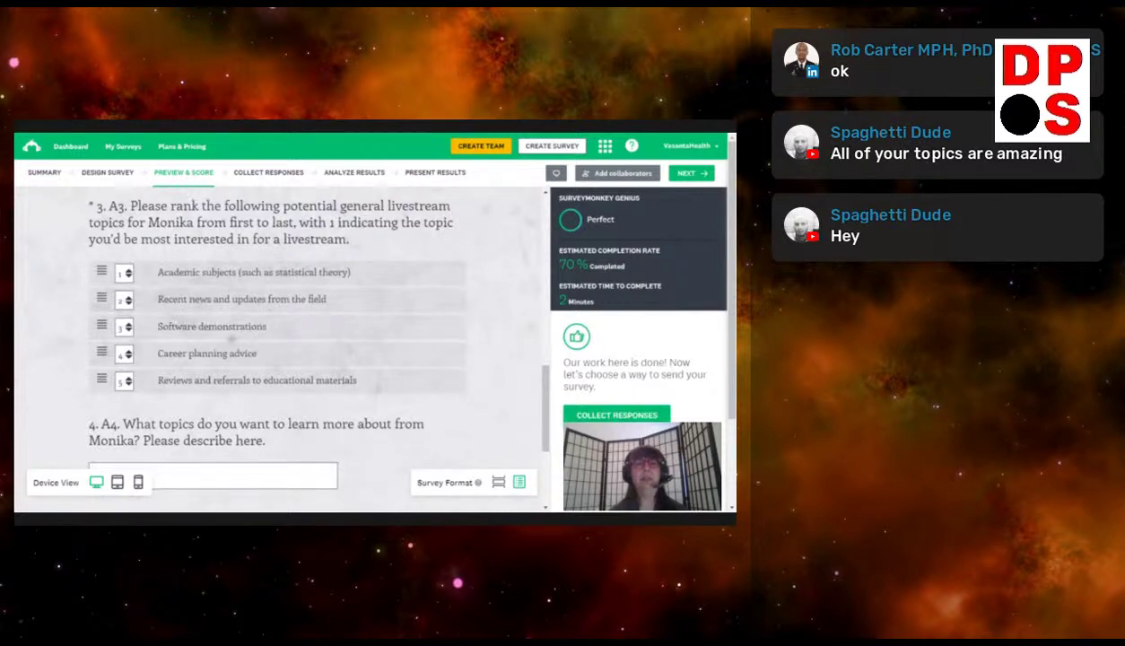
pyautogui.scroll(-3, 462, 376)
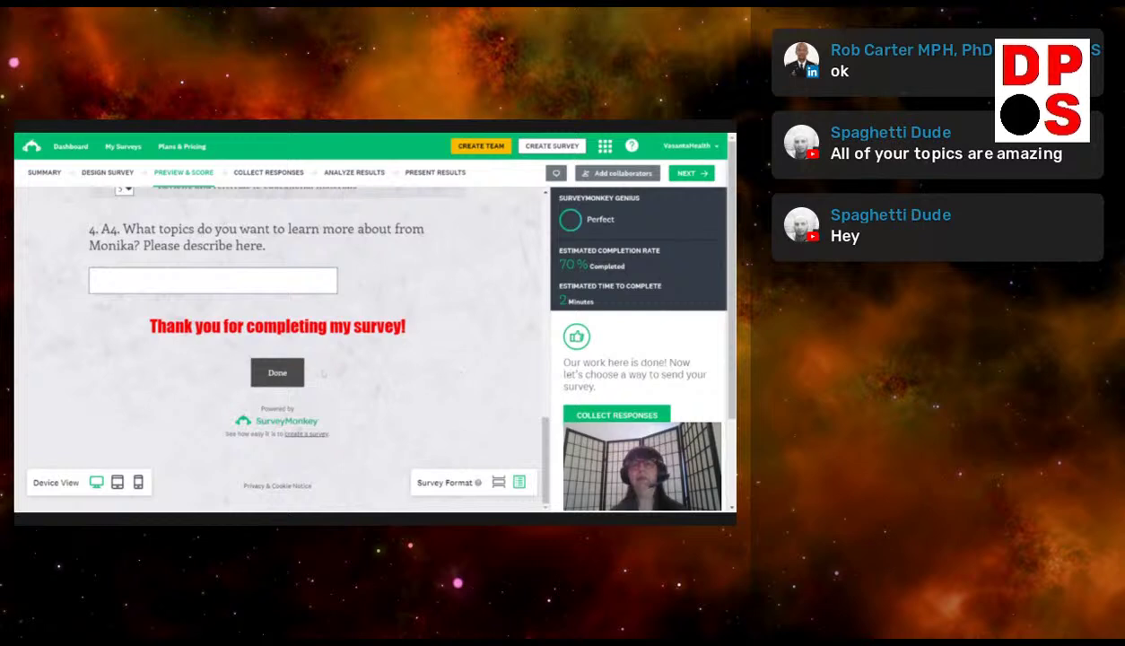
pyautogui.click(289, 373)
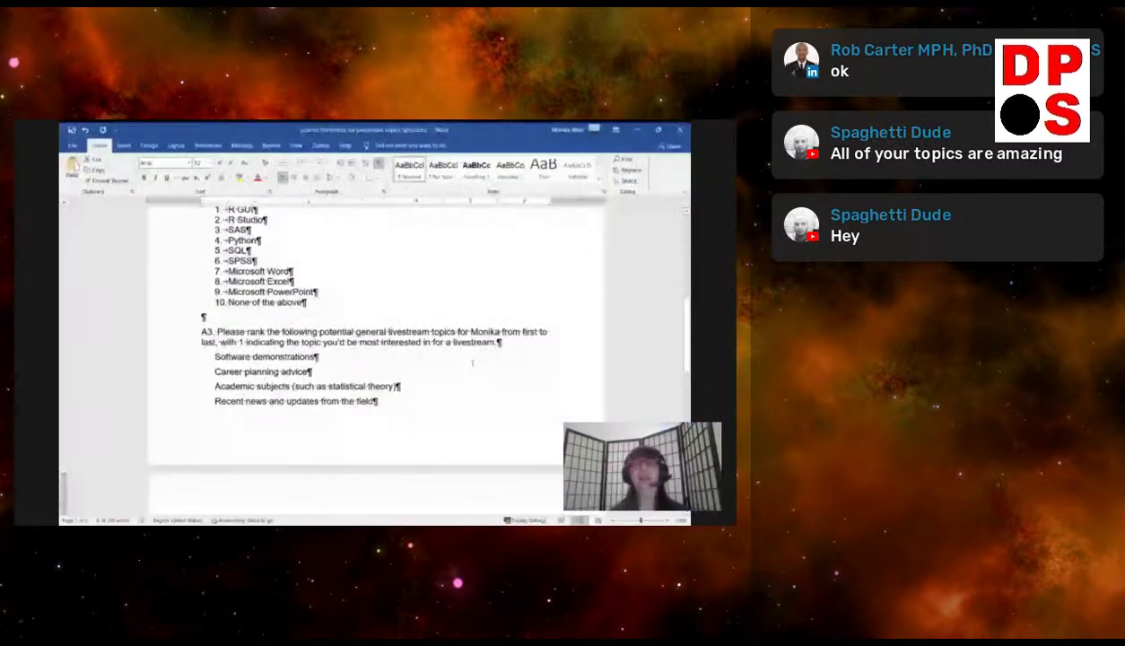
# Switch to the Word specification document and review questions A1 to A4 and the closing thank-you line
pyautogui.scroll(5, 472, 363)
pyautogui.scroll(-3, 246, 305)
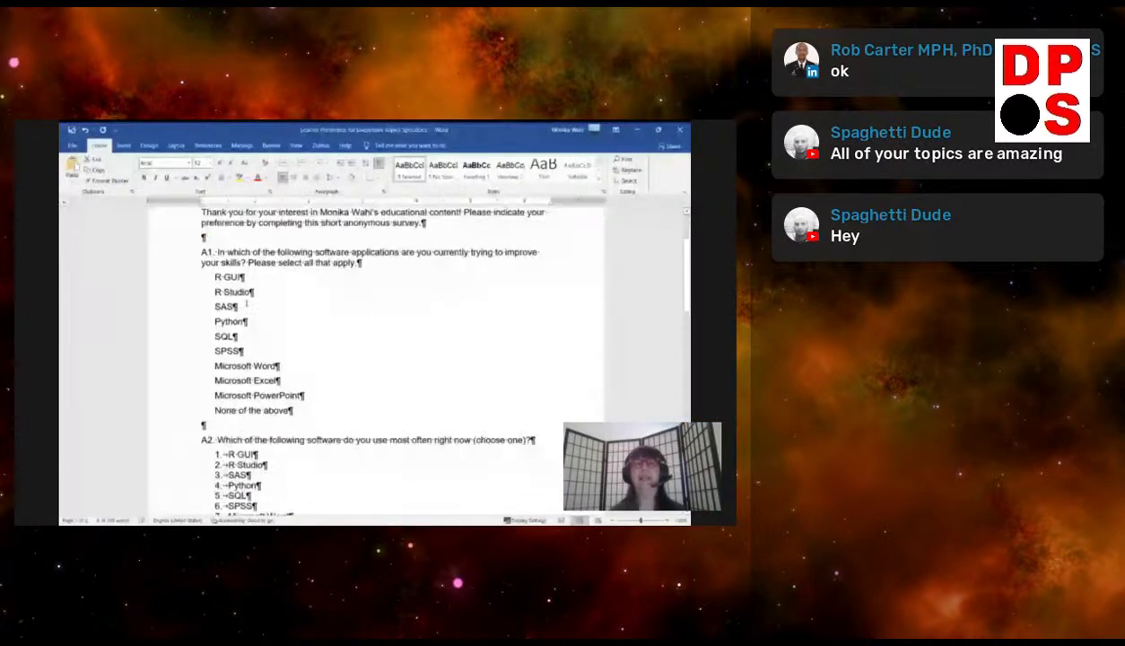
pyautogui.scroll(-1, 247, 305)
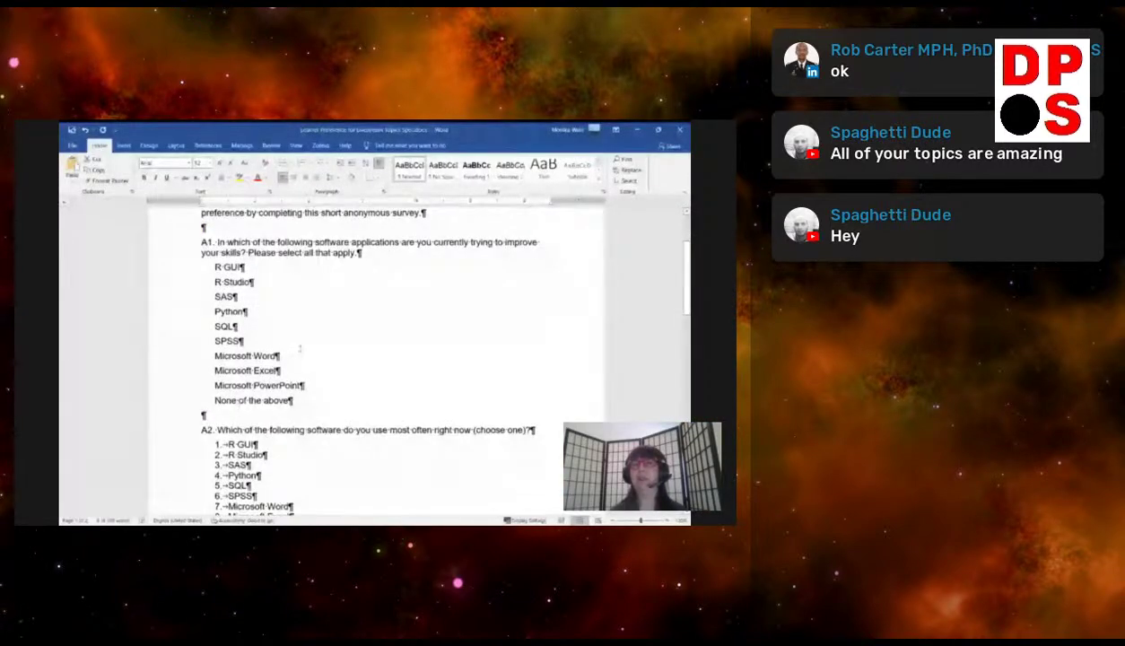
pyautogui.scroll(-3, 299, 352)
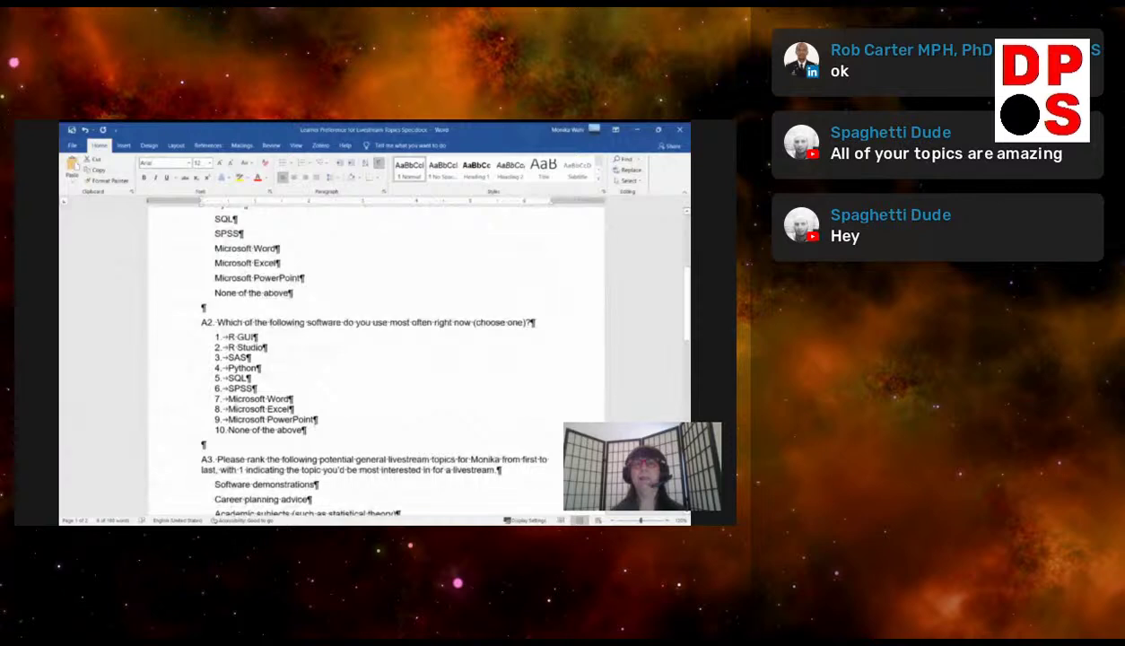
pyautogui.scroll(3, 337, 400)
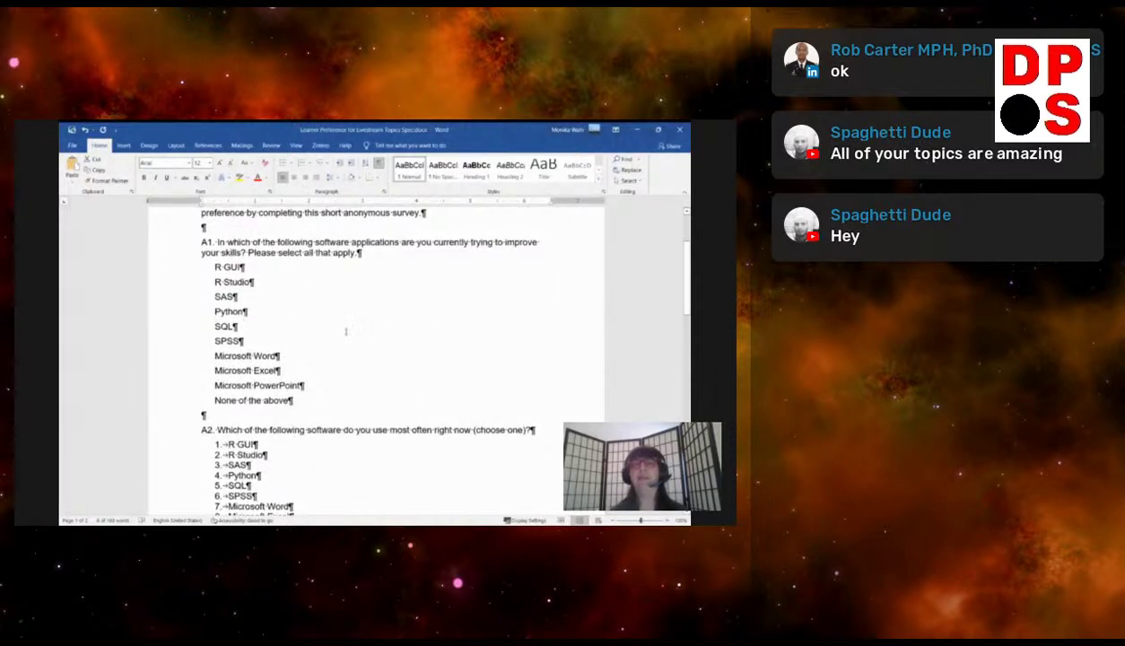
pyautogui.scroll(-5, 280, 302)
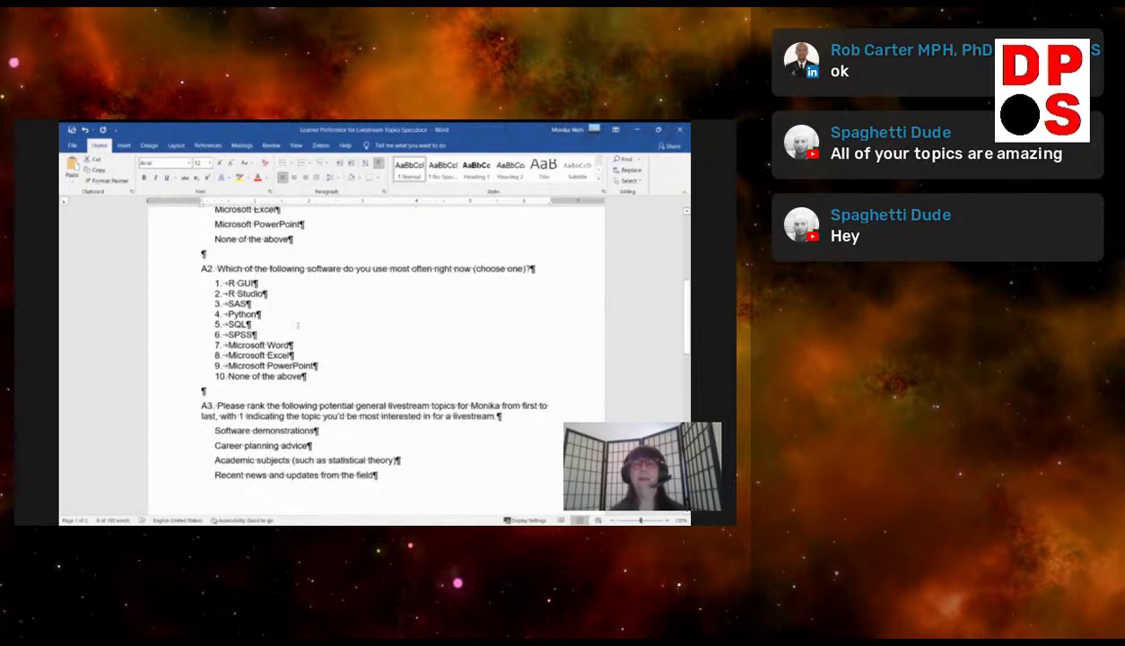
pyautogui.scroll(-3, 298, 326)
pyautogui.scroll(-5, 270, 357)
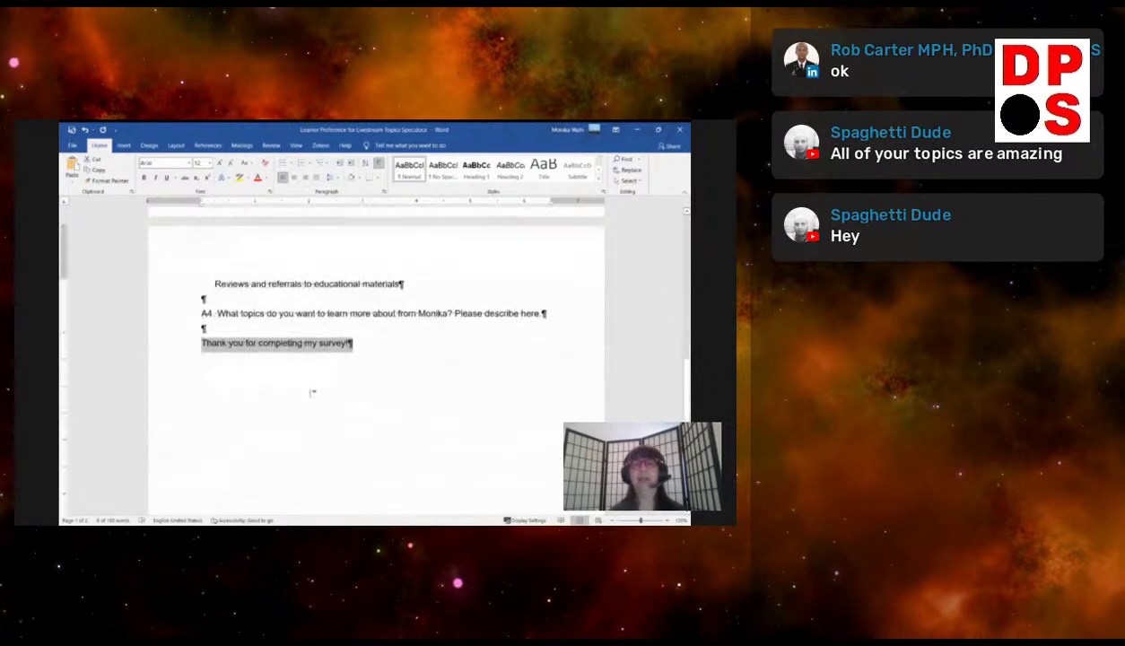
# Add the note "Answer required" on its own line directly below the question text of A3
pyautogui.scroll(6, 340, 373)
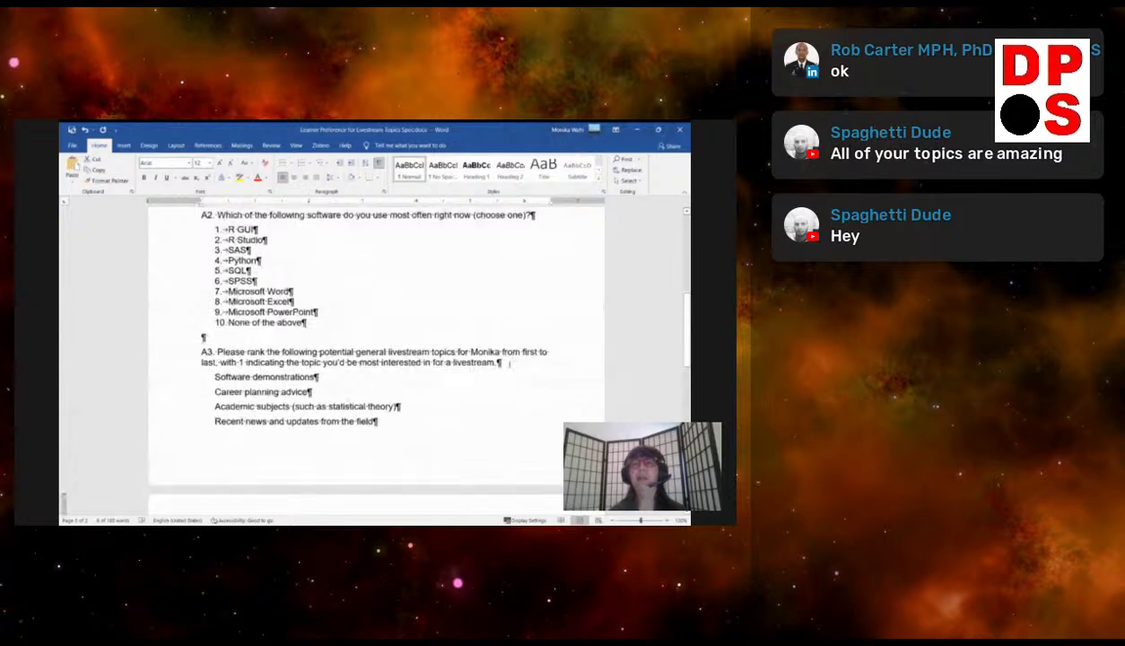
pyautogui.click(509, 363)
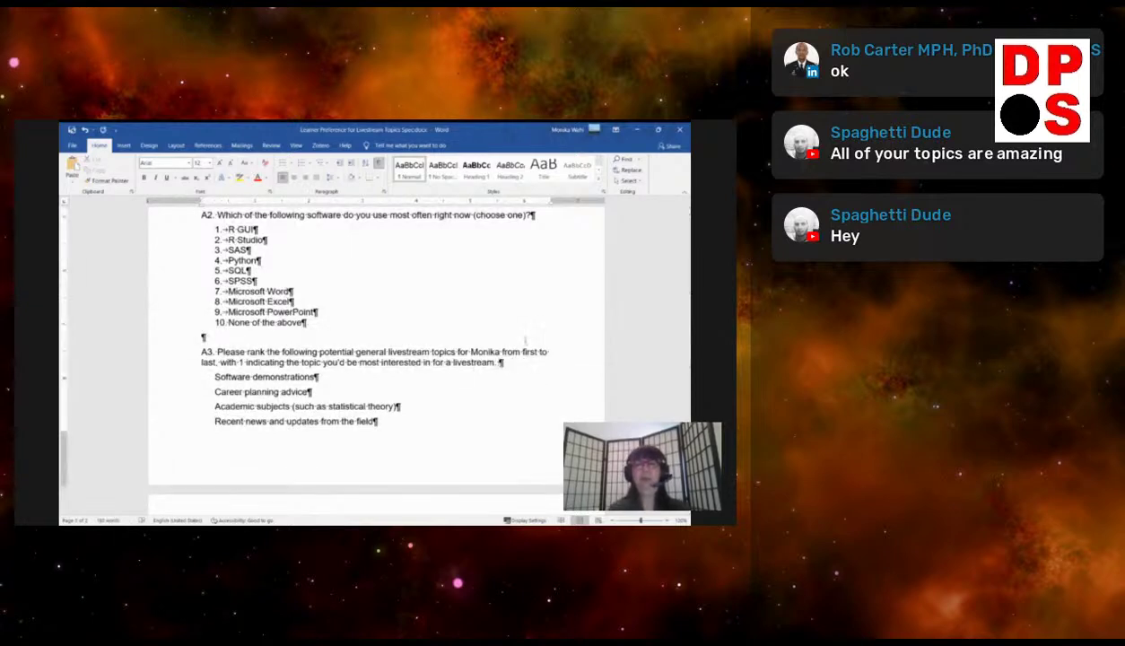
pyautogui.write('Answer required')
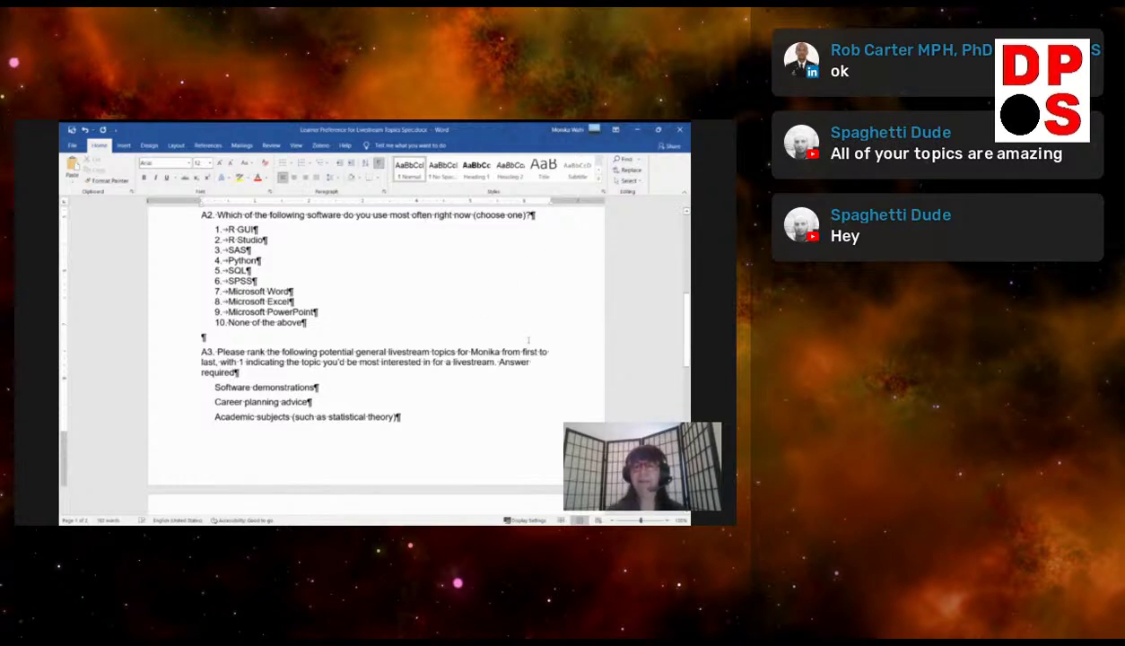
pyautogui.click(499, 362)
pyautogui.press('Return')
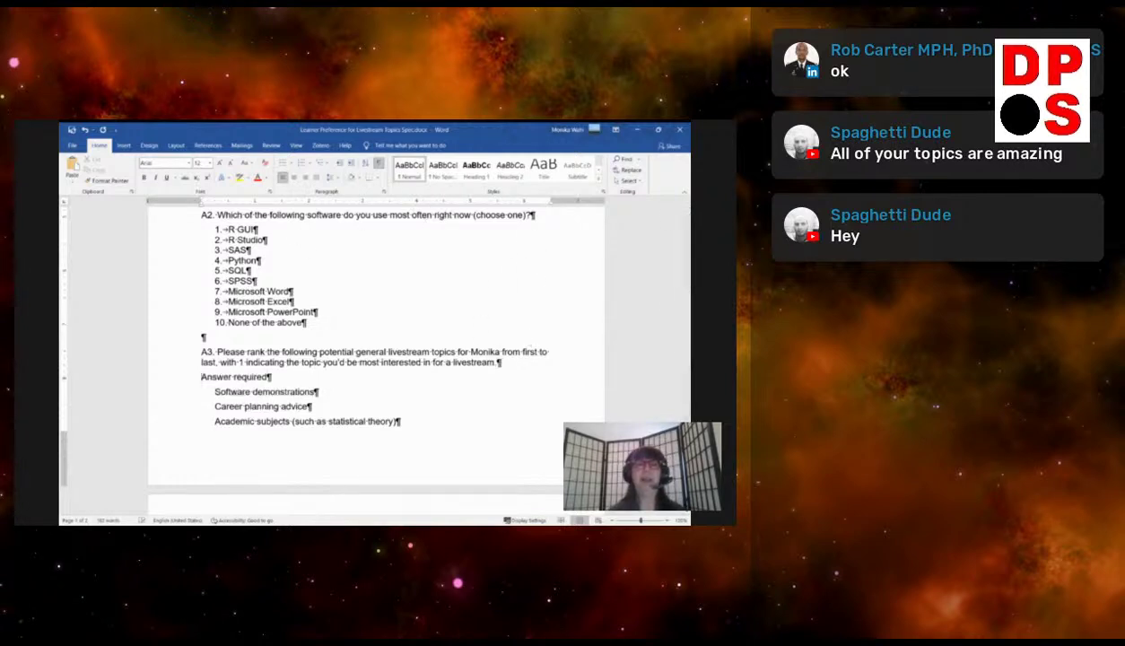